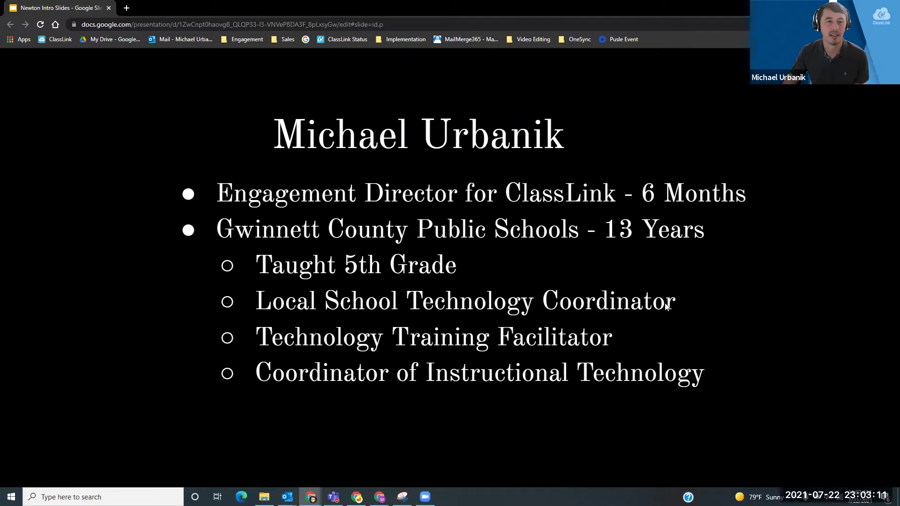
Step: Advance the slideshow from the bio slide through Agenda to the My LaunchPad familiarity question
key("Right")
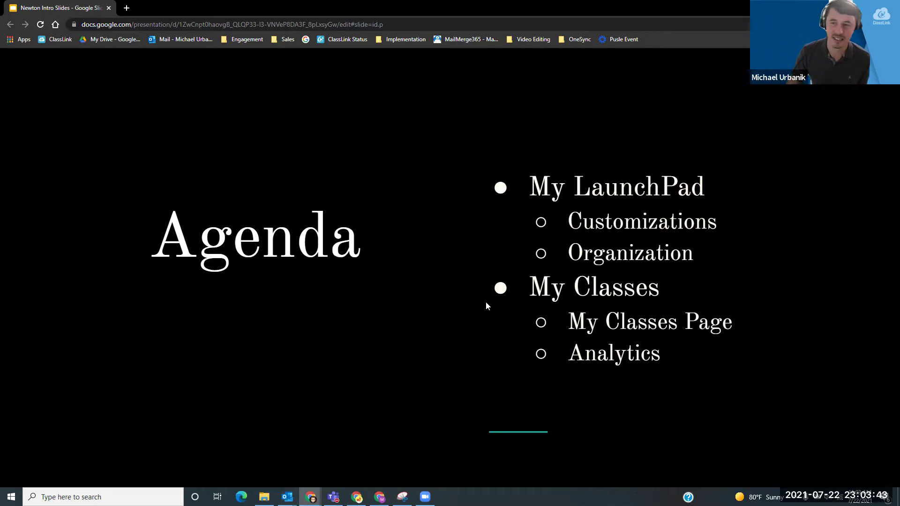
left_click(630, 219)
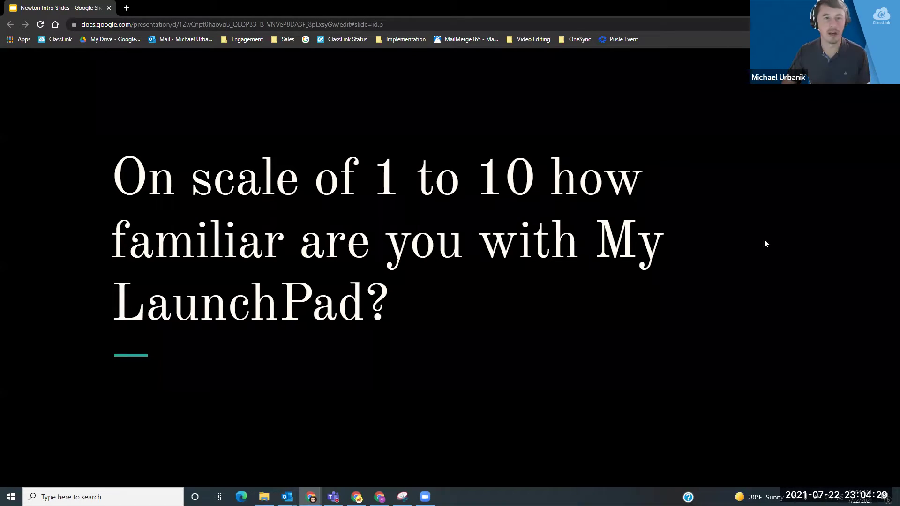
Step: Switch from the presentation to the Newton County LaunchPad window in Chrome
key("alt+Tab")
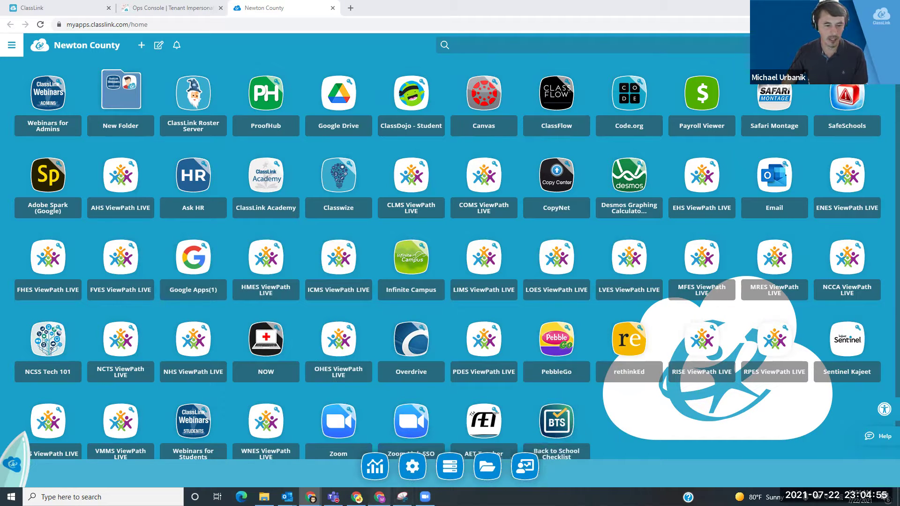
Step: Switch to the Chrome window showing the personal My Apps LaunchPad grid
key("alt+Tab")
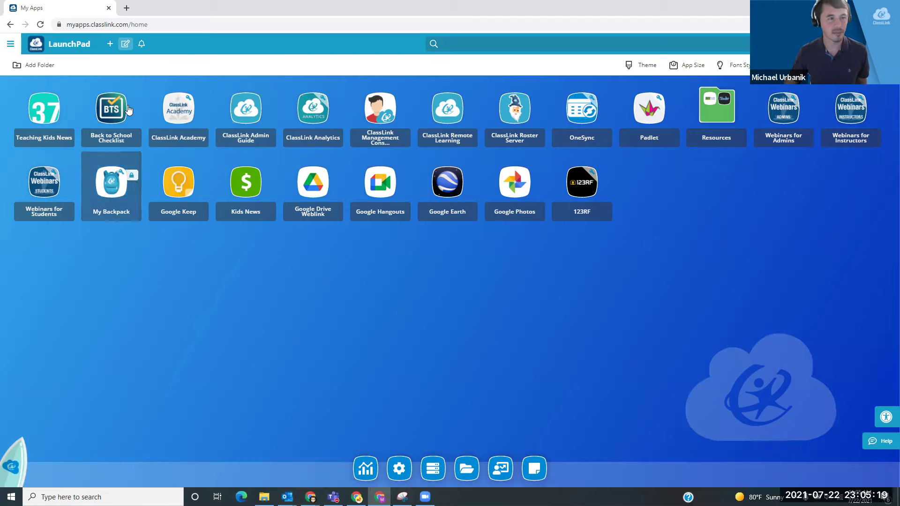
left_click(125, 44)
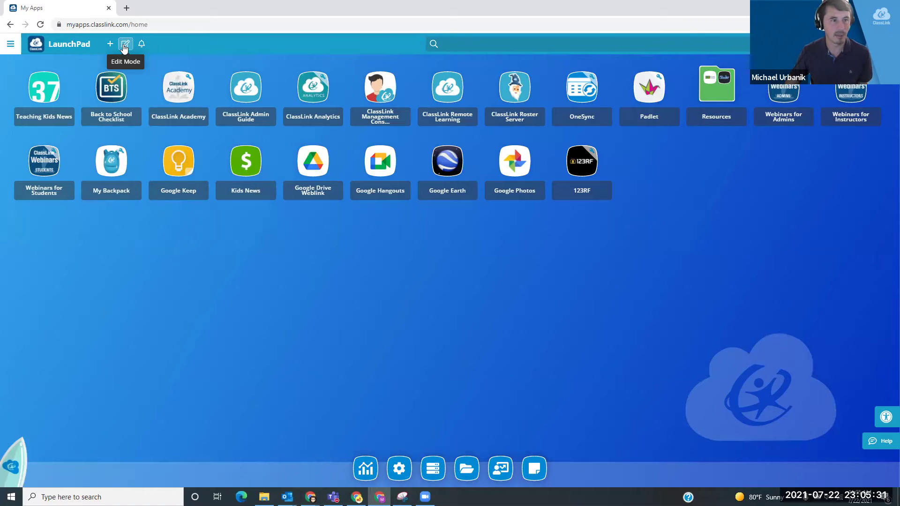
left_click(124, 45)
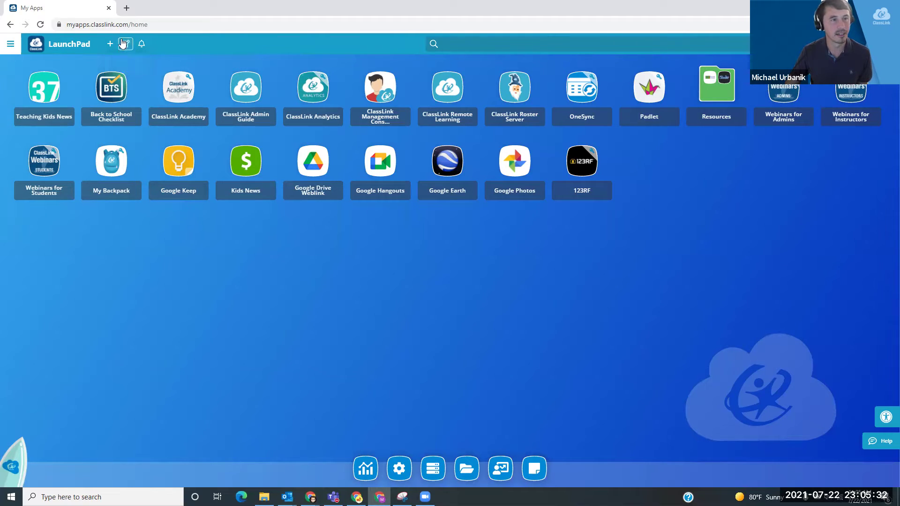
left_click(11, 45)
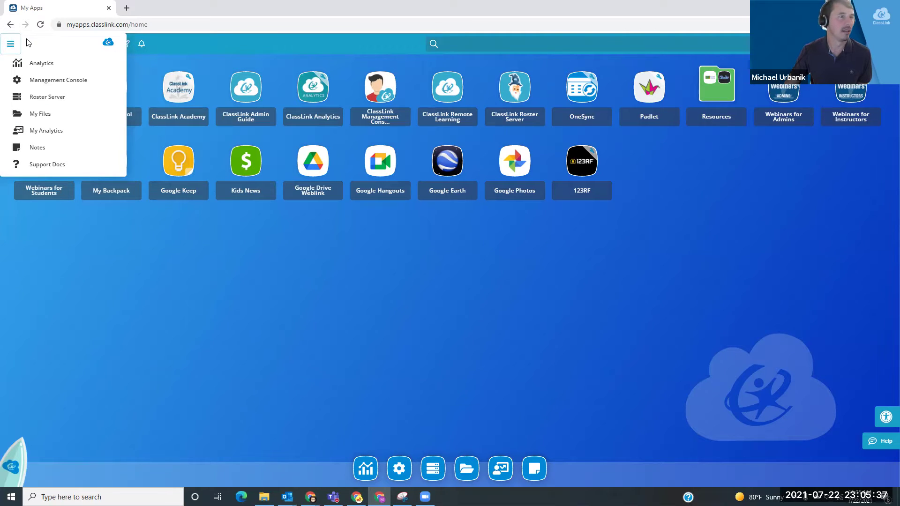
left_click(187, 235)
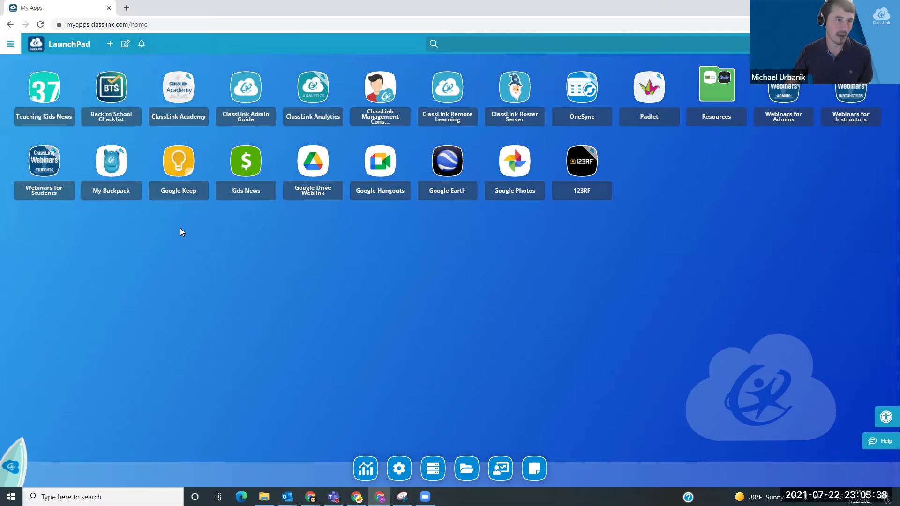
left_click(125, 45)
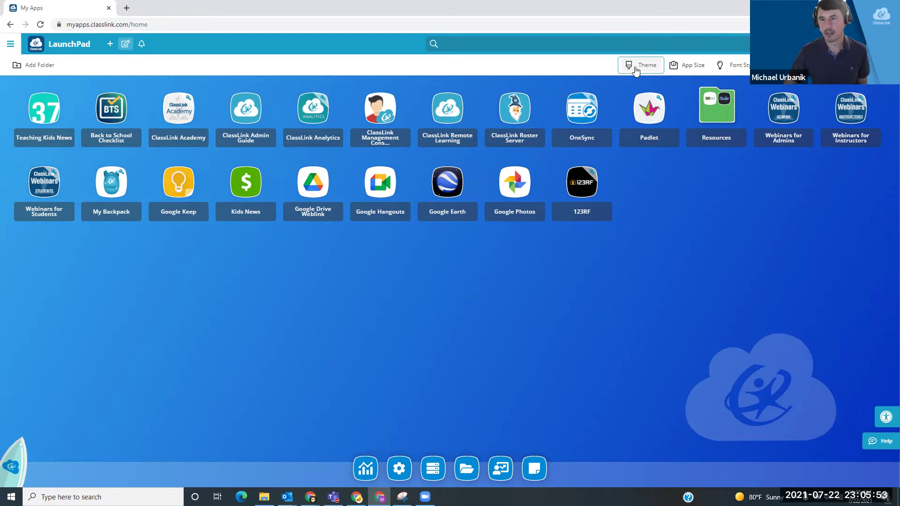
left_click(636, 68)
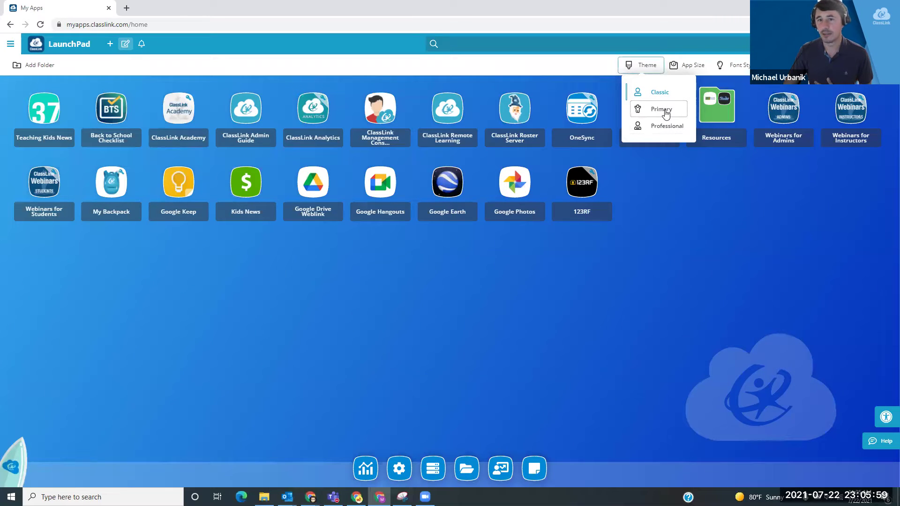
left_click(665, 113)
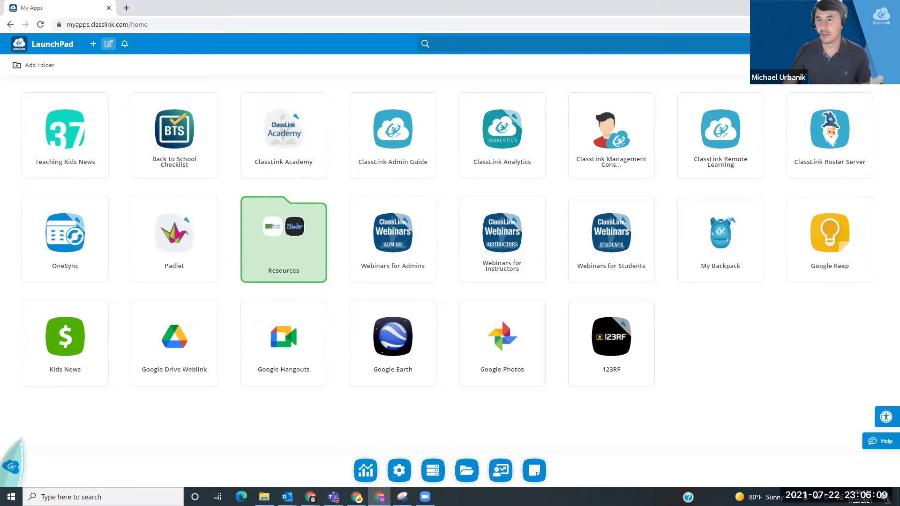
left_click(838, 43)
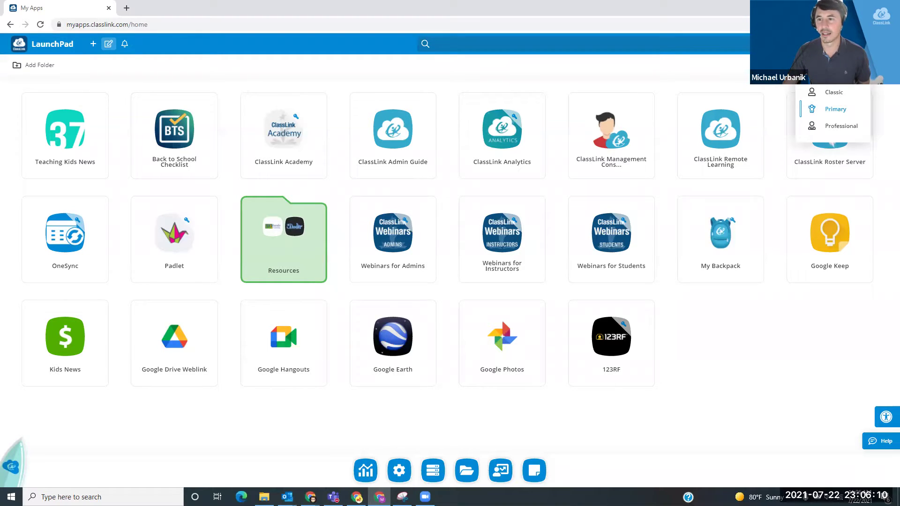
left_click(837, 127)
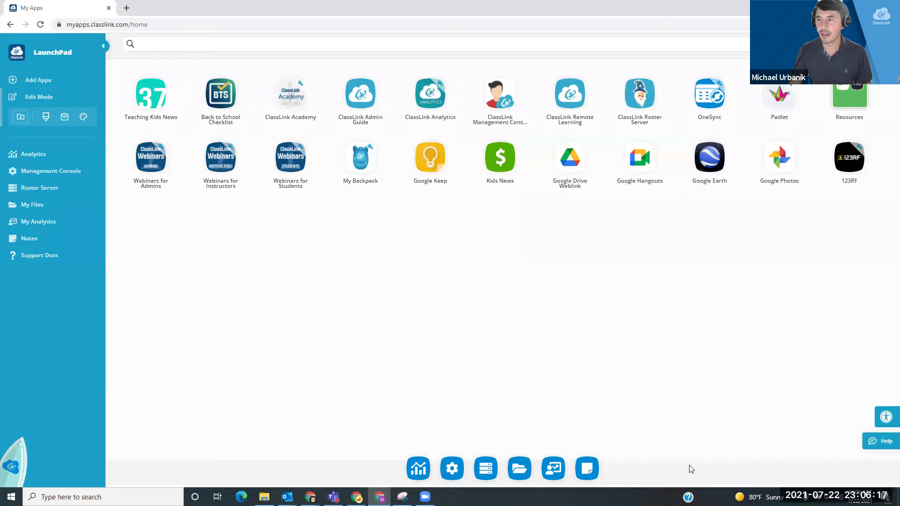
left_click(102, 47)
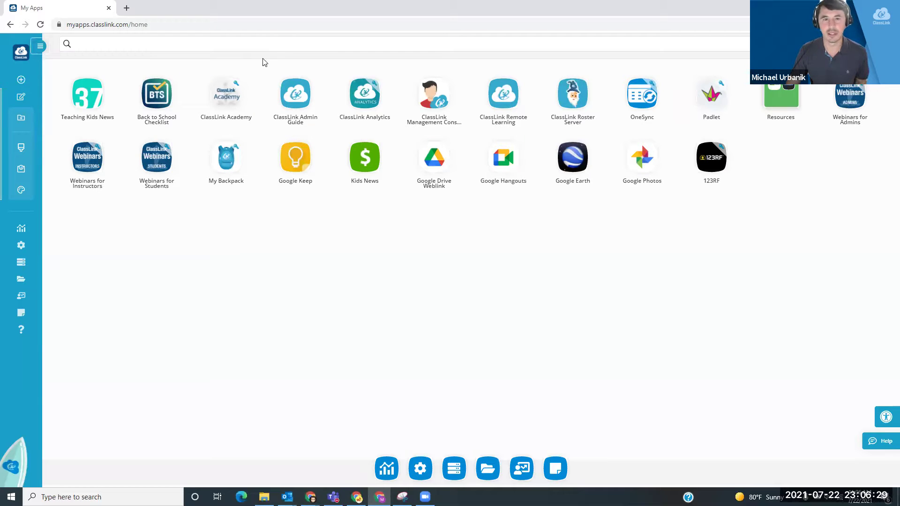
left_click(39, 46)
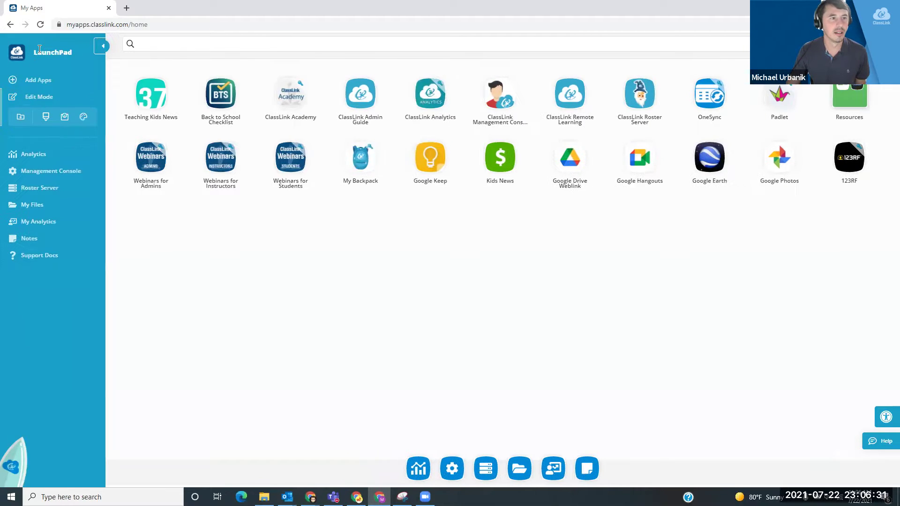
left_click(45, 122)
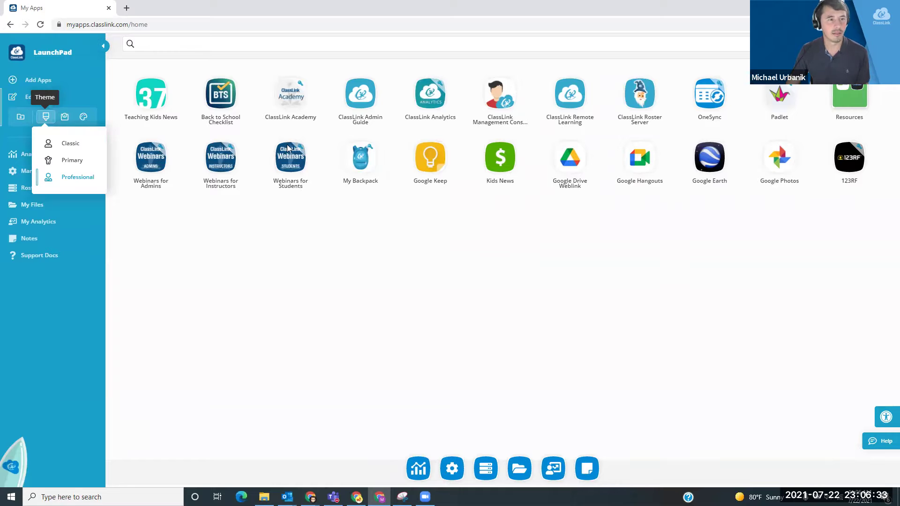
left_click(71, 147)
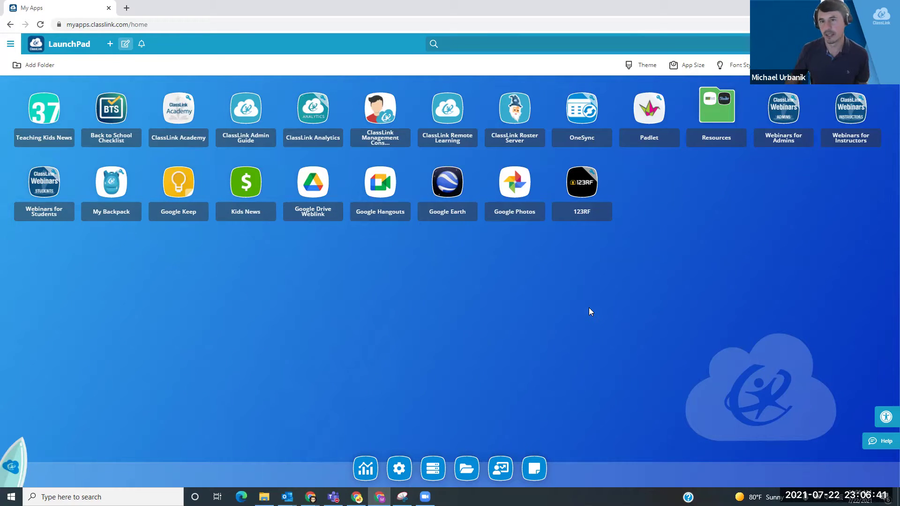
Step: Try dark brown and red for the header bar, finally settling on blue
left_click(730, 67)
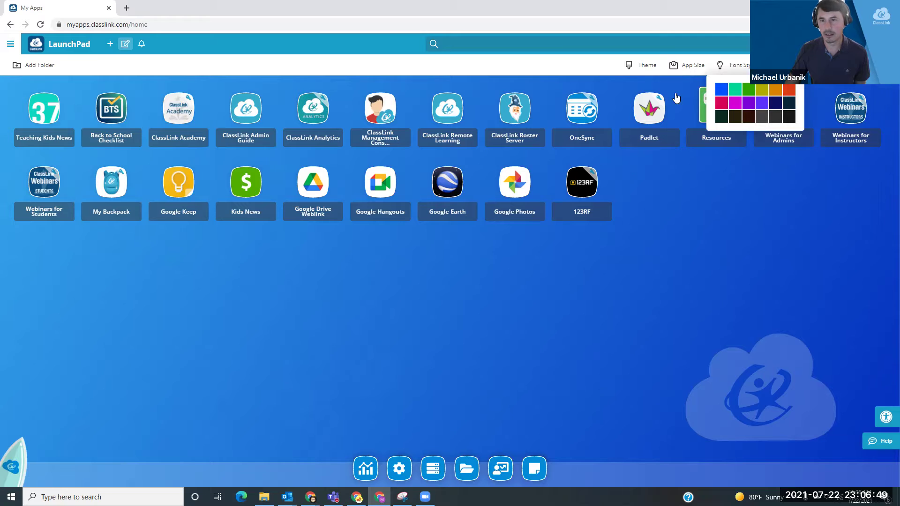
left_click(730, 116)
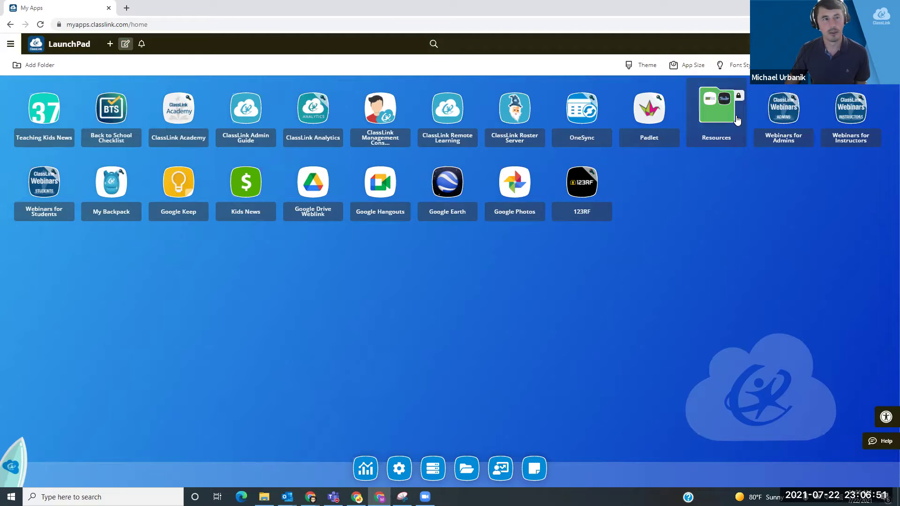
left_click(789, 93)
left_click(790, 93)
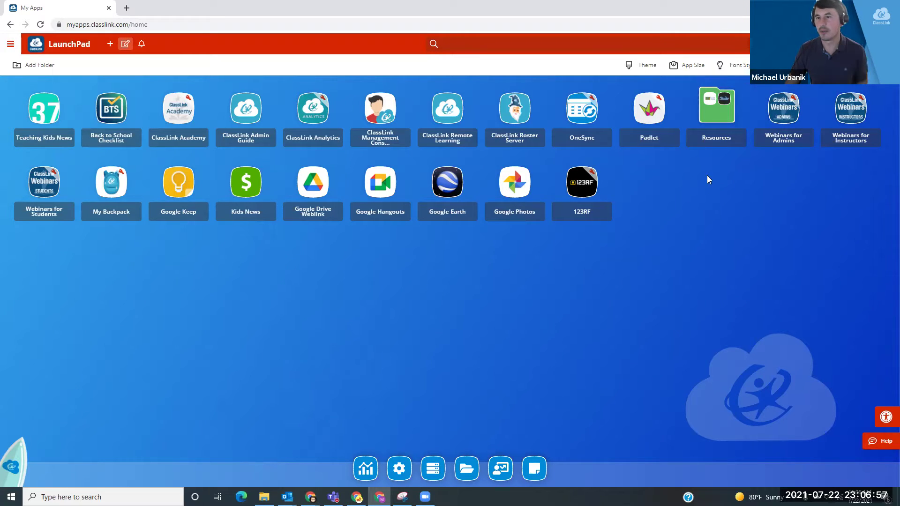
left_click(749, 114)
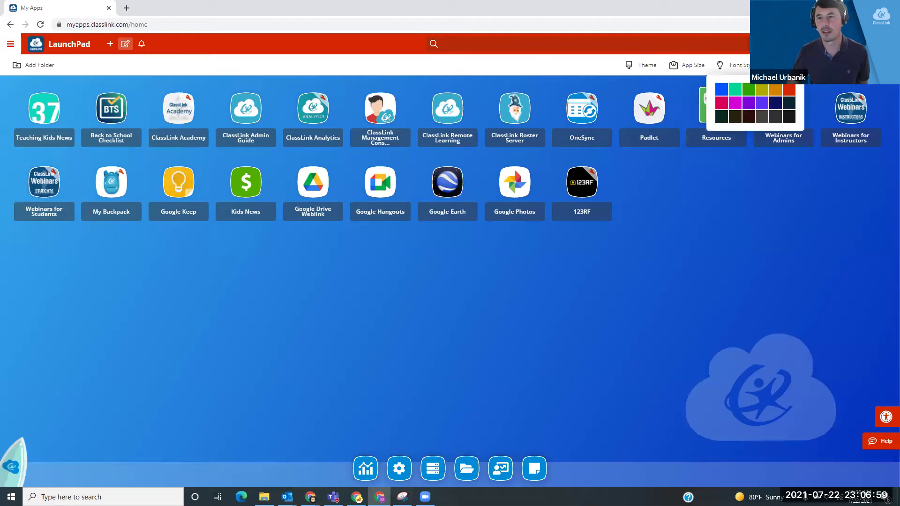
left_click(751, 114)
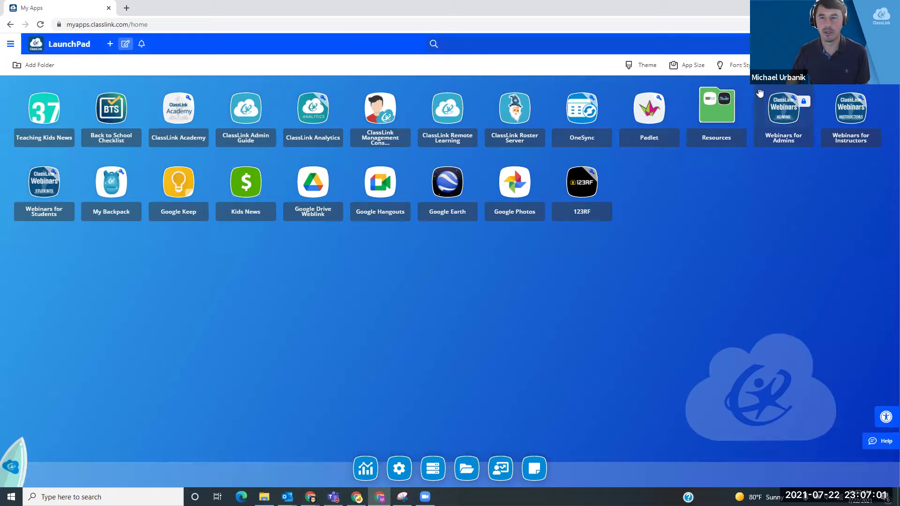
left_click(745, 70)
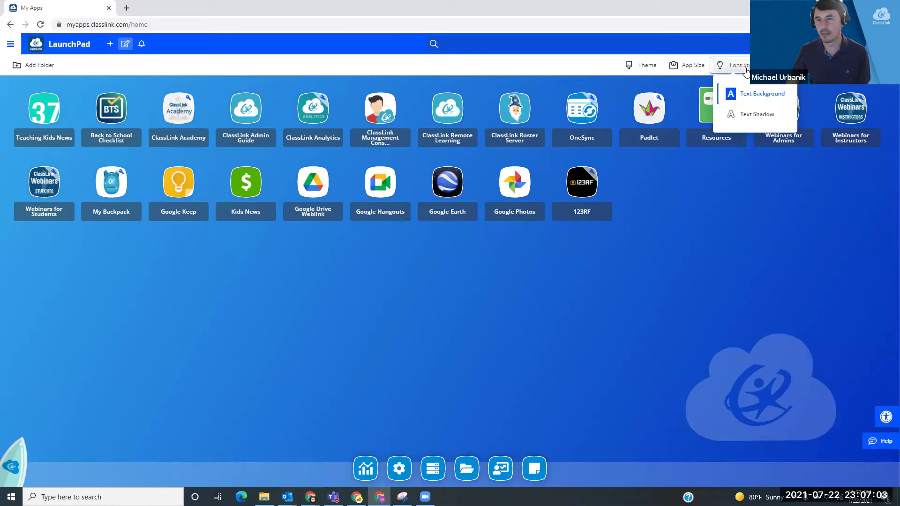
left_click(750, 114)
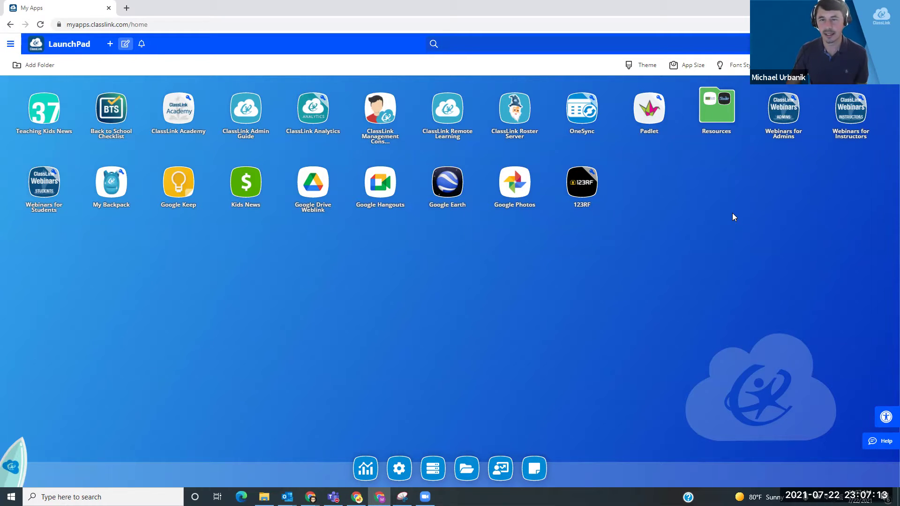
left_click(733, 64)
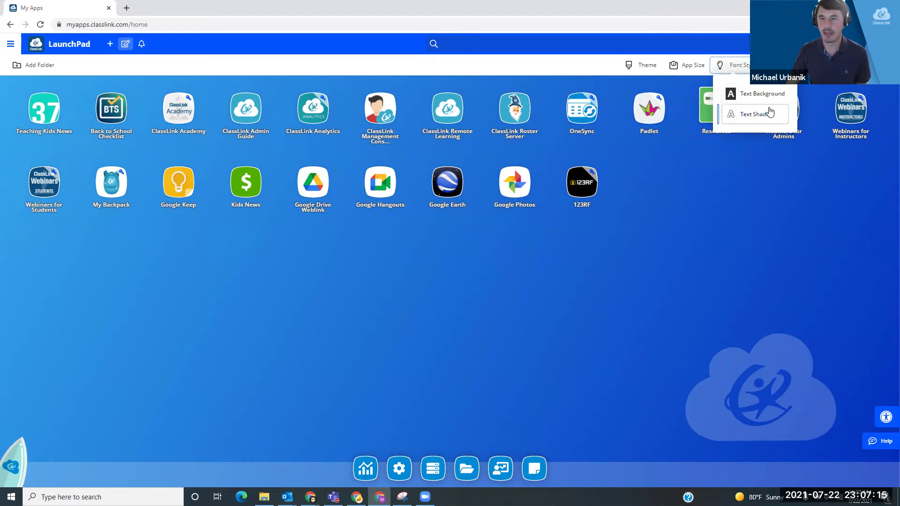
left_click(764, 94)
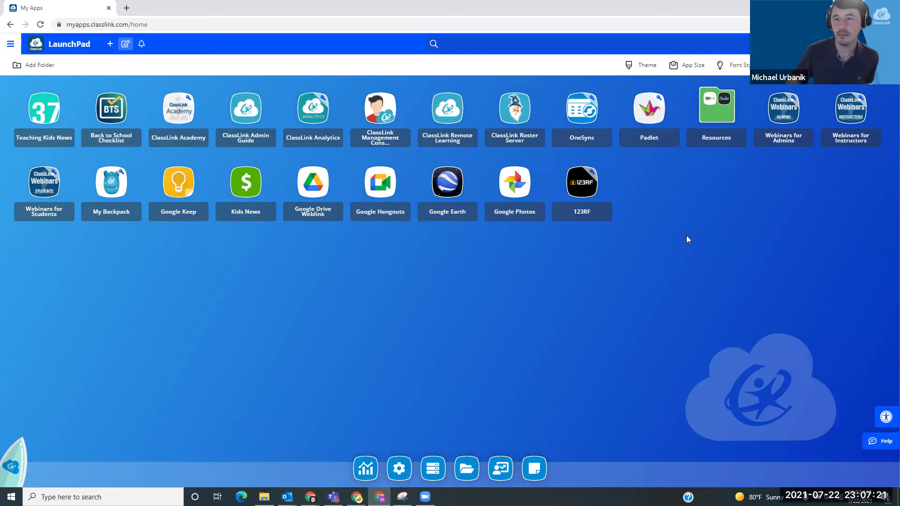
left_click(705, 70)
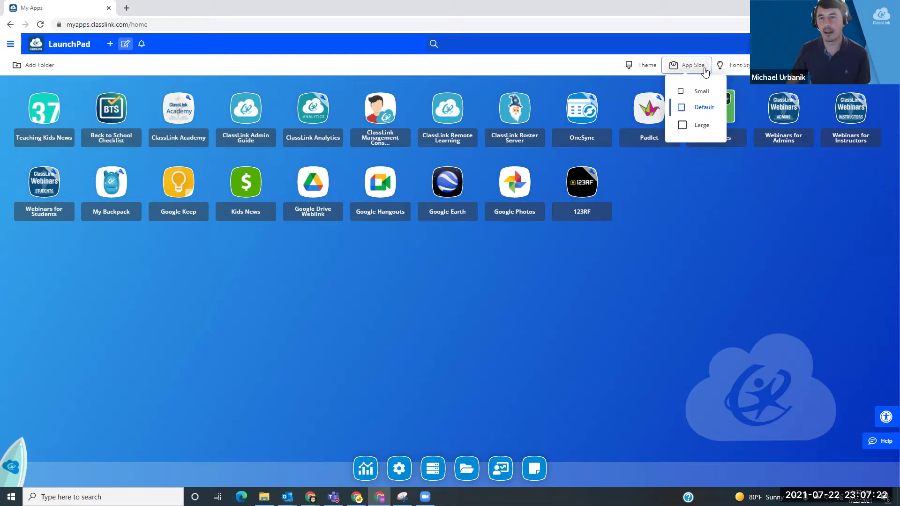
Step: Try large and small app tiles, reset them to Default size, and exit Edit Mode
left_click(683, 125)
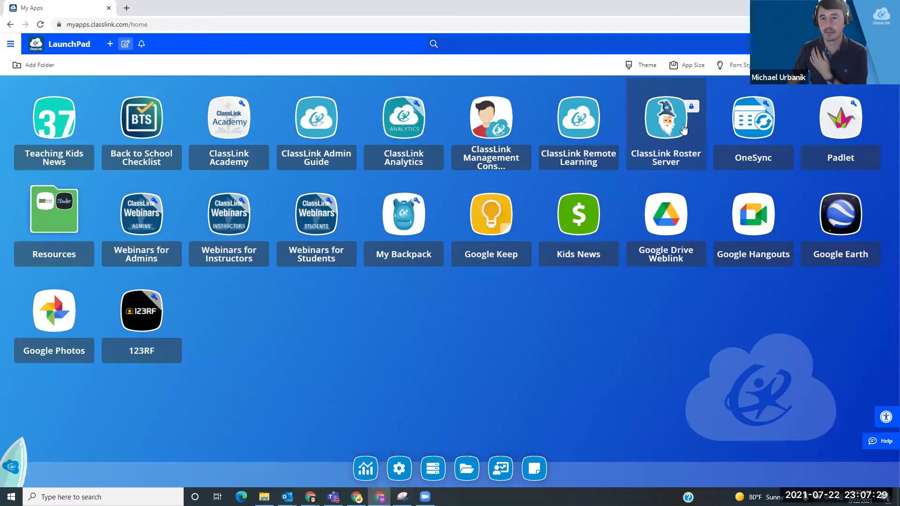
left_click(689, 69)
left_click(695, 94)
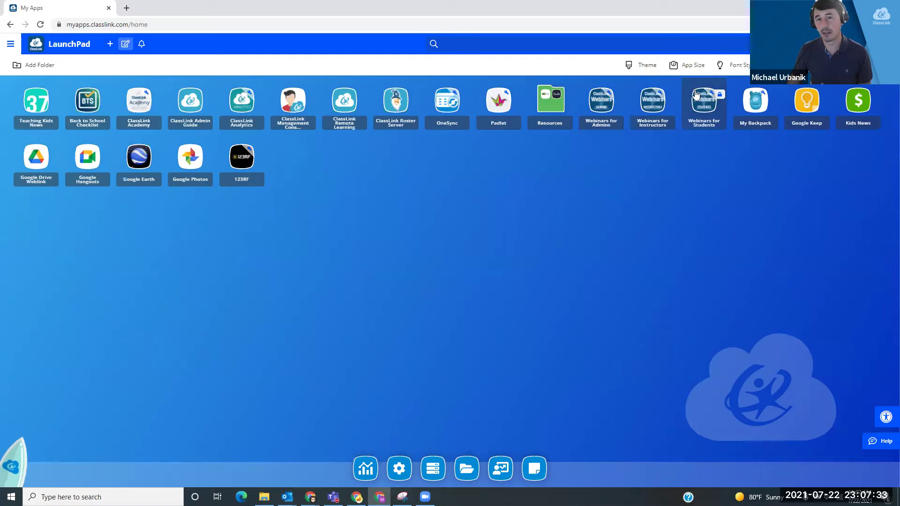
left_click(688, 66)
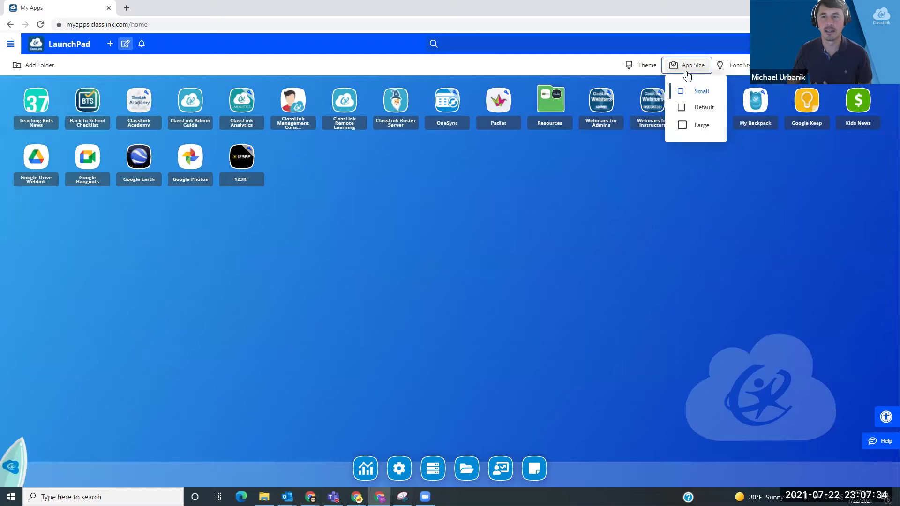
left_click(695, 109)
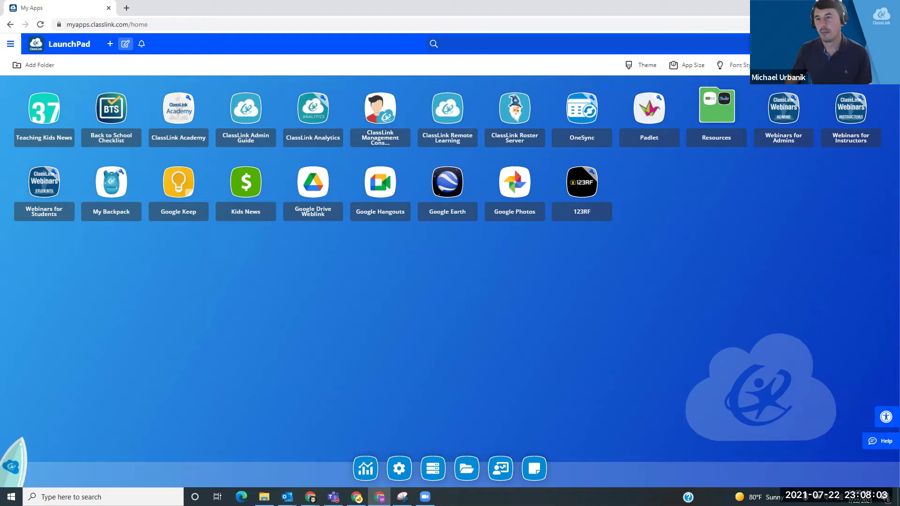
left_click(876, 64)
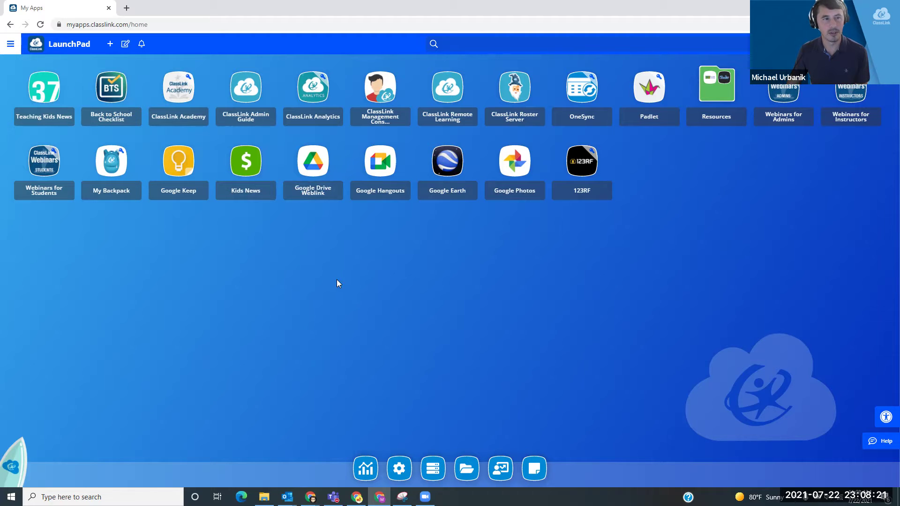
Step: Re-enter Edit Mode and add Google Hangouts to a new #ffcb00 folder named 'Google Items'
left_click(126, 44)
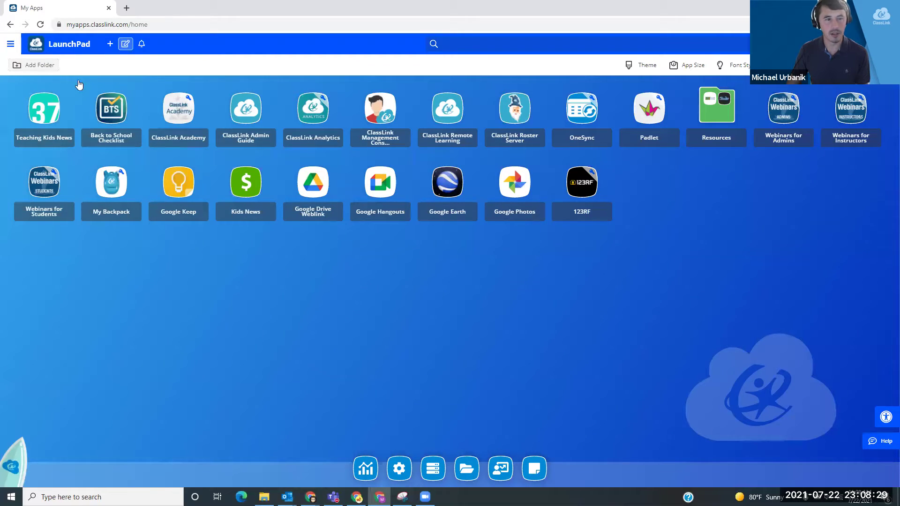
right_click(391, 210)
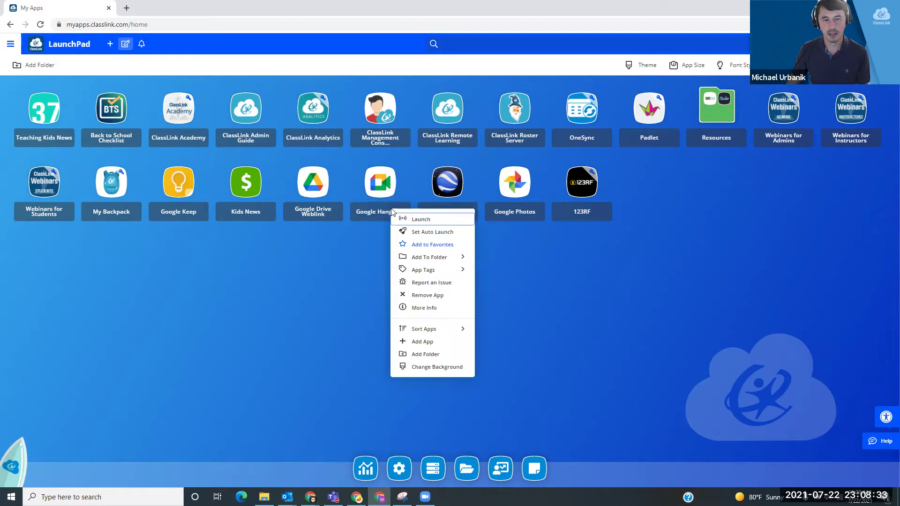
mouse_move(437, 261)
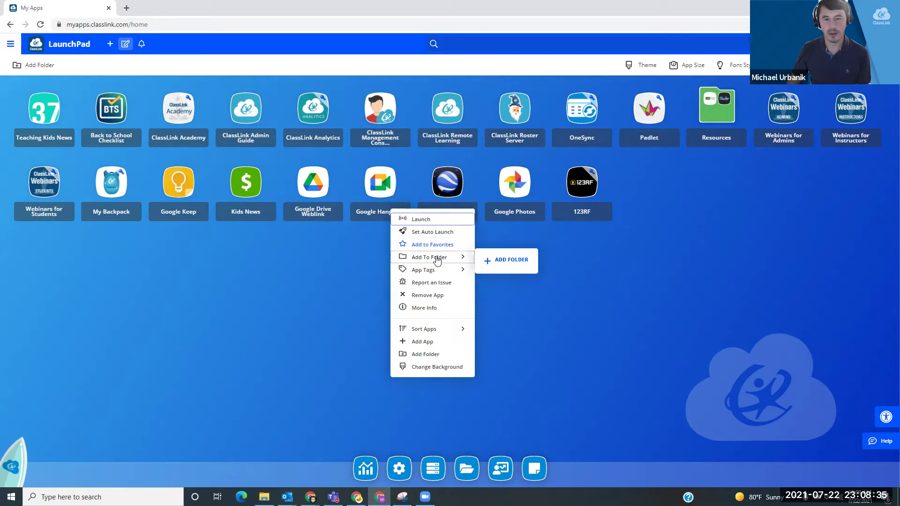
left_click(505, 262)
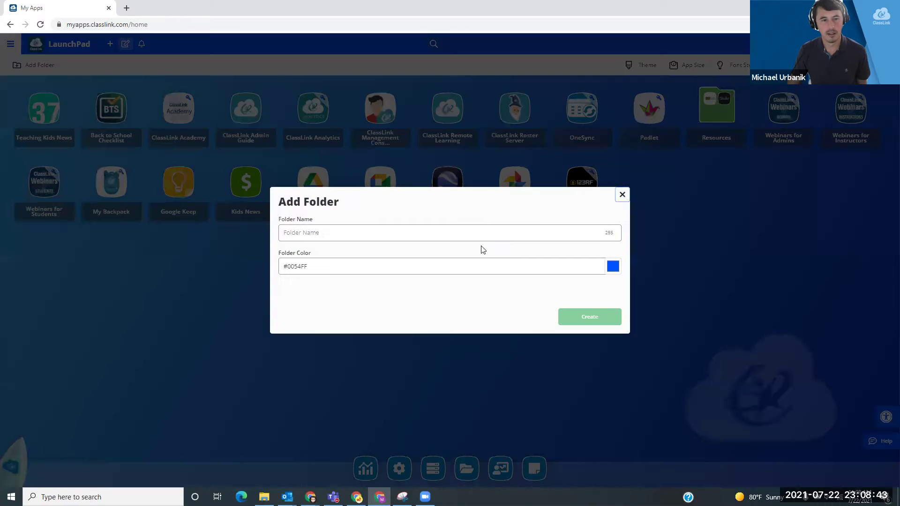
type("Google ")
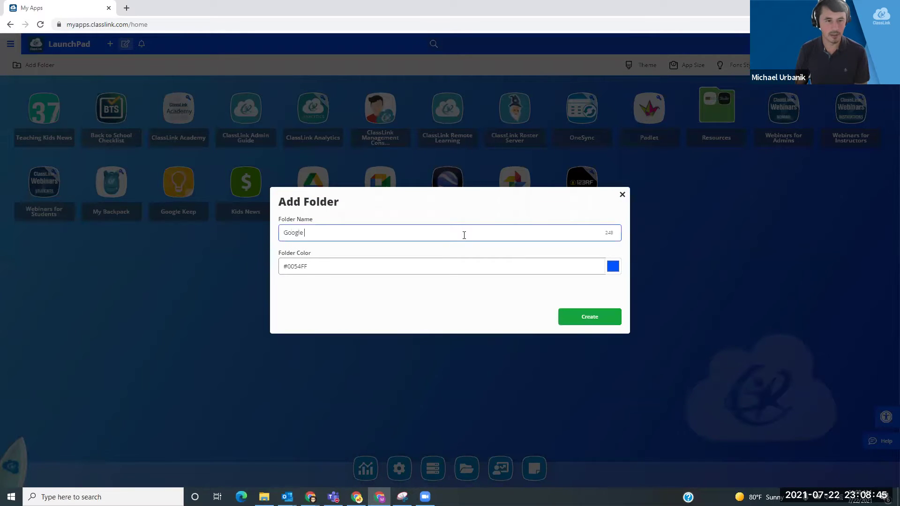
type("Ites")
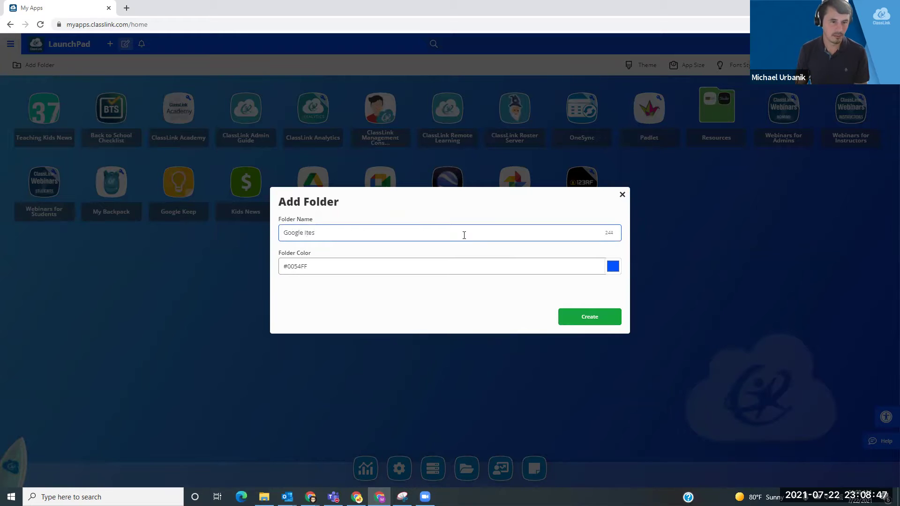
type("ms")
key("BackSpace")
key("BackSpace")
type("ms")
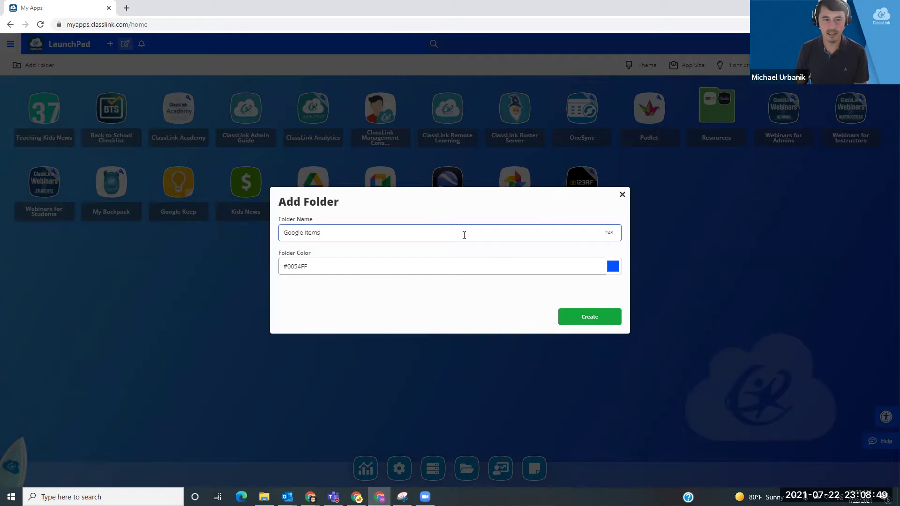
left_click(612, 266)
left_click_drag(658, 353, 613, 347)
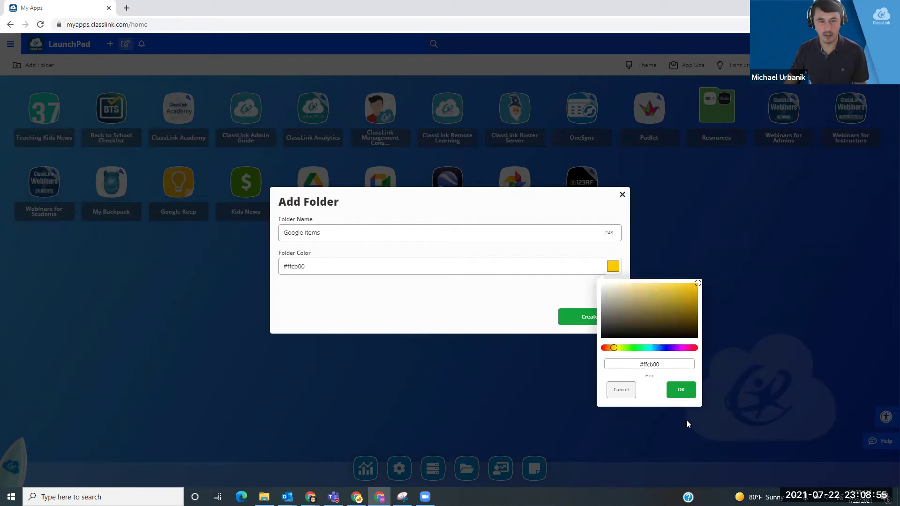
left_click(680, 390)
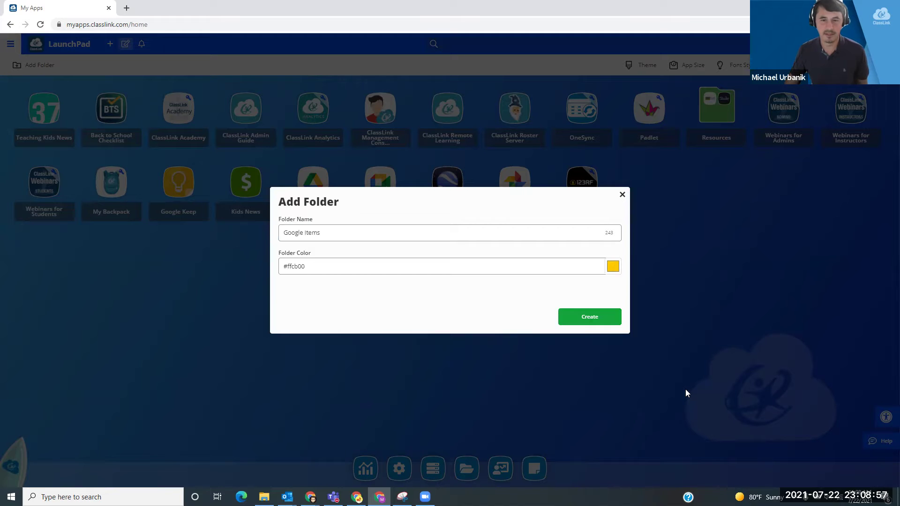
left_click(589, 319)
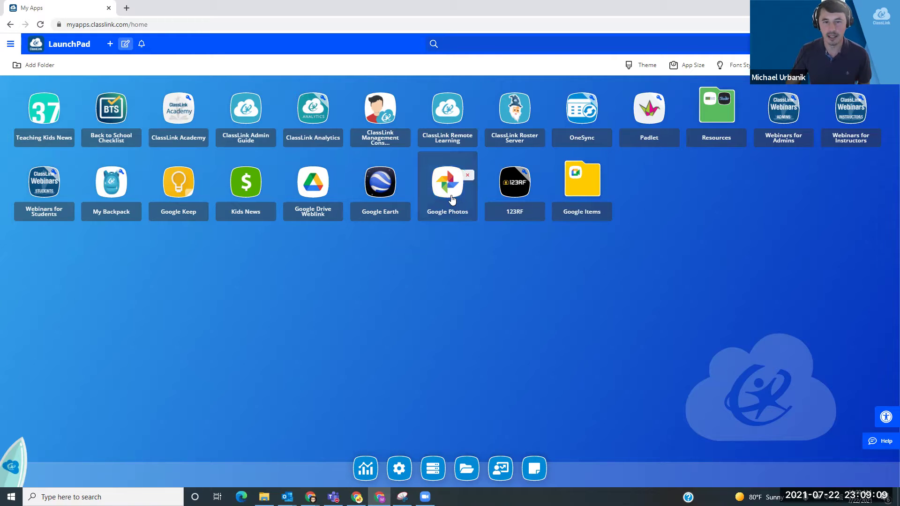
Step: Drag the Google Photos and Google Drive Weblink tiles into the Google Items folder
left_click_drag(451, 201, 597, 201)
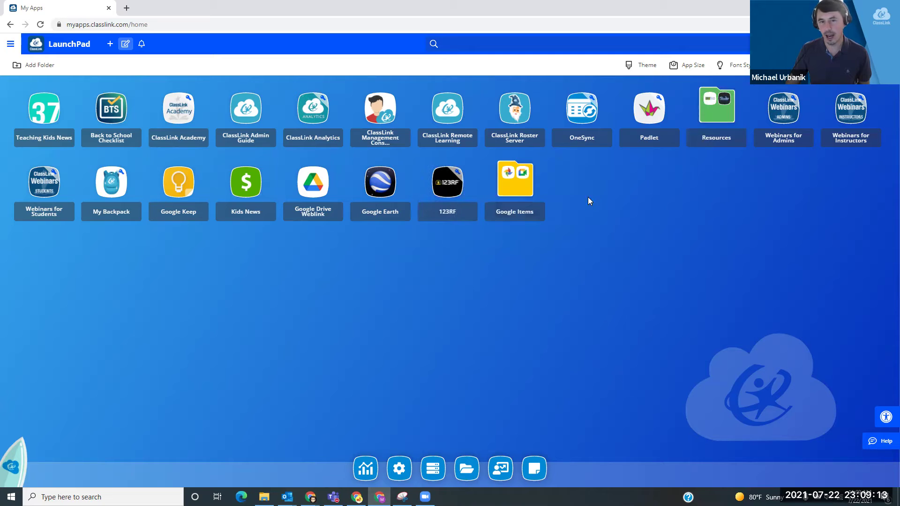
left_click_drag(317, 209, 512, 192)
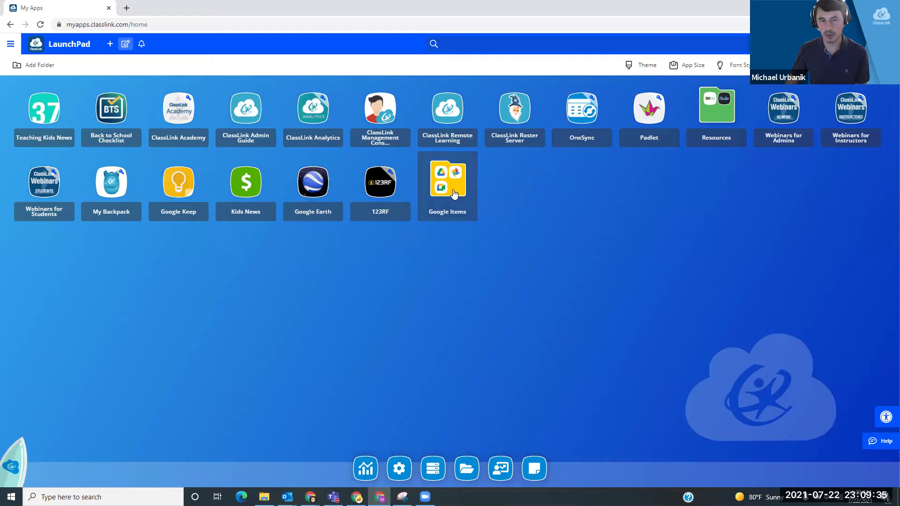
Step: Add Google Earth to the Google Items folder
mouse_move(333, 208)
right_click(317, 193)
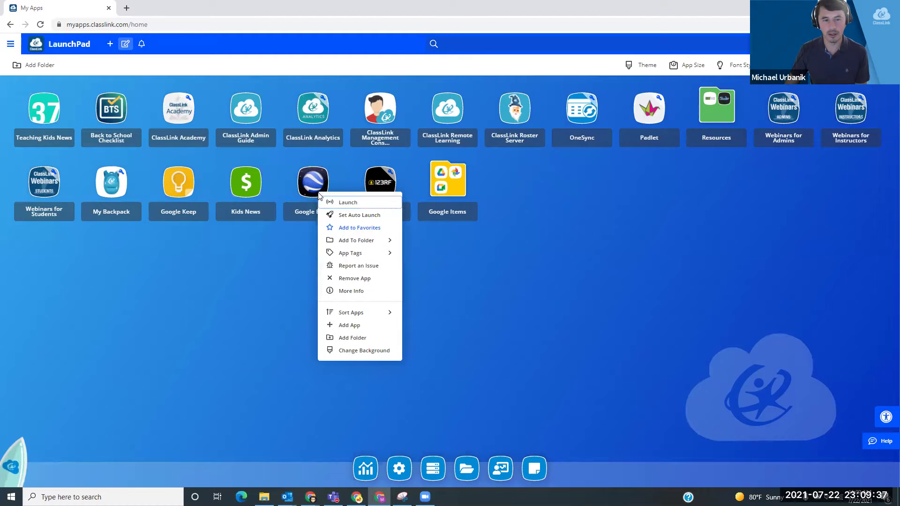
mouse_move(366, 239)
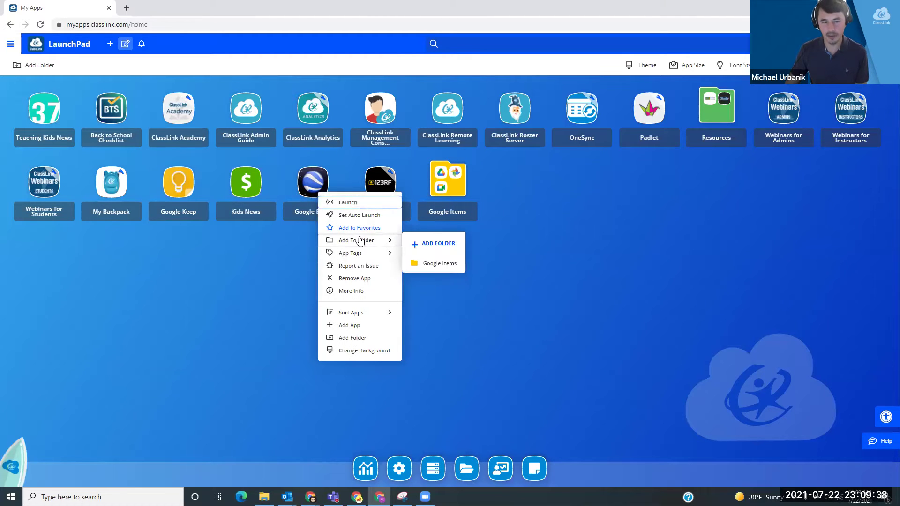
left_click(449, 264)
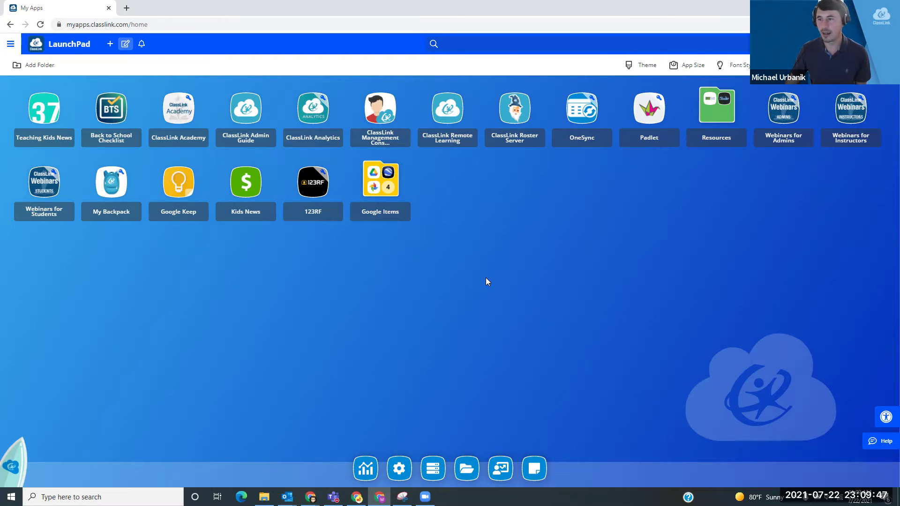
Step: Delete the Google Items folder so its apps return as separate tiles
right_click(374, 181)
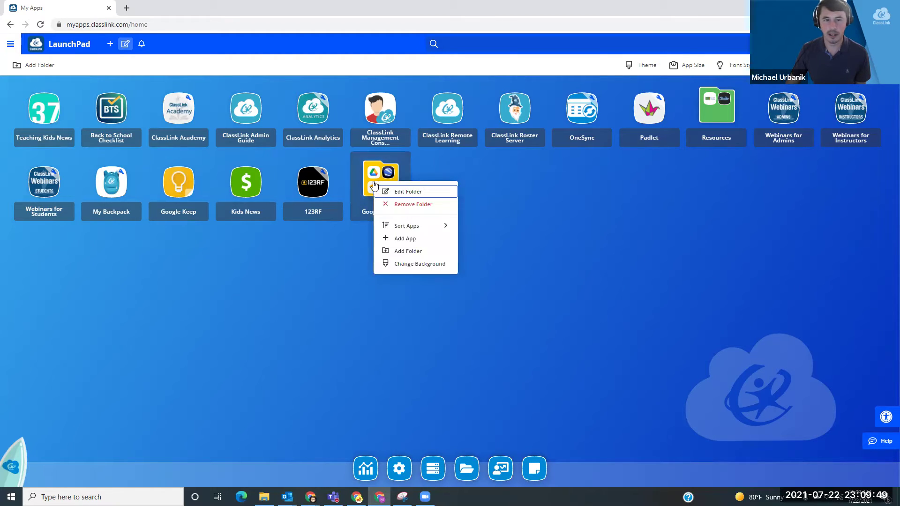
left_click(398, 205)
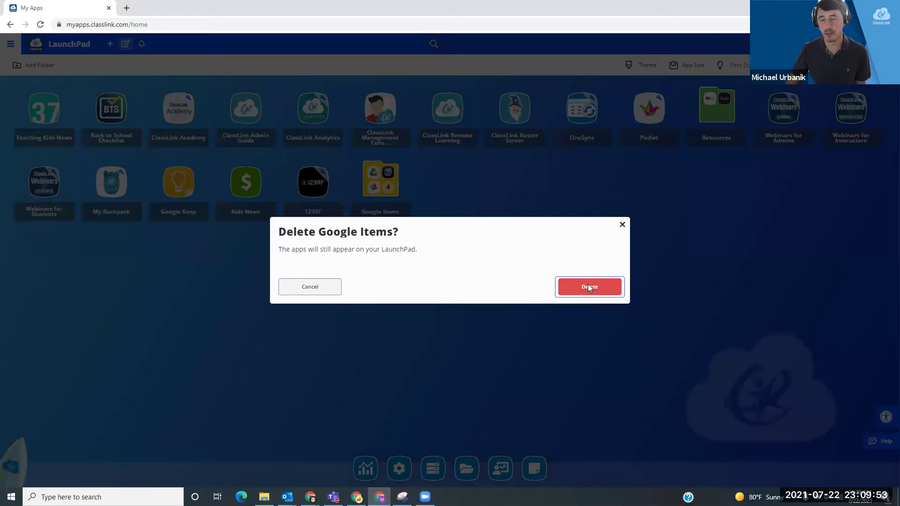
left_click(588, 285)
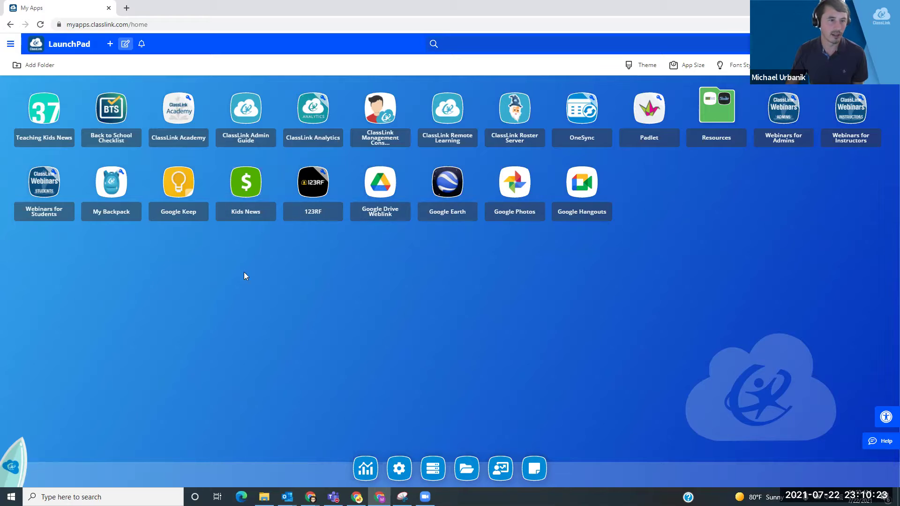
Step: Set Webinars for Students to auto-launch, then sign out and back in via the two-factor image
right_click(56, 201)
left_click(93, 223)
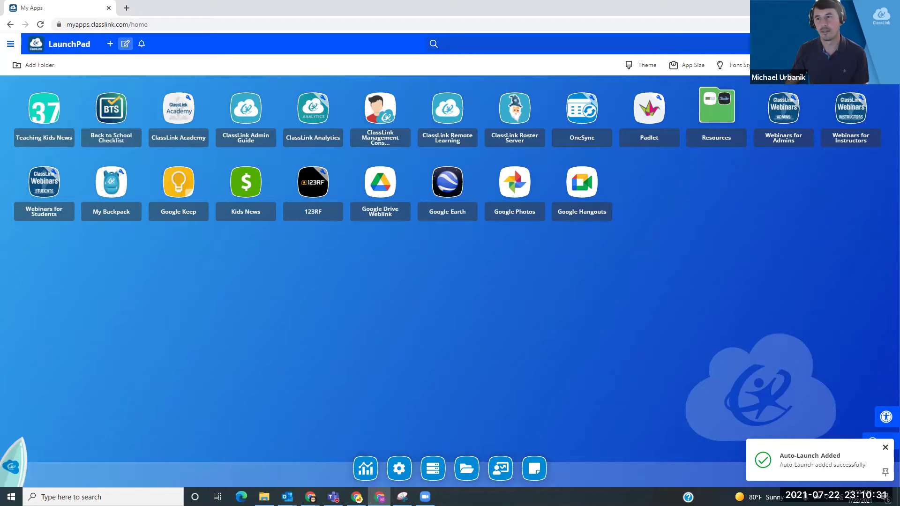
left_click(883, 44)
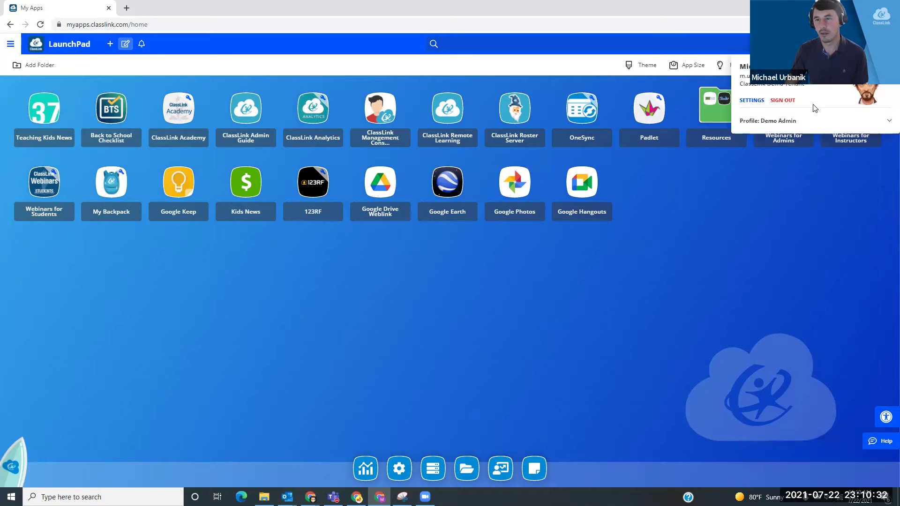
left_click(782, 100)
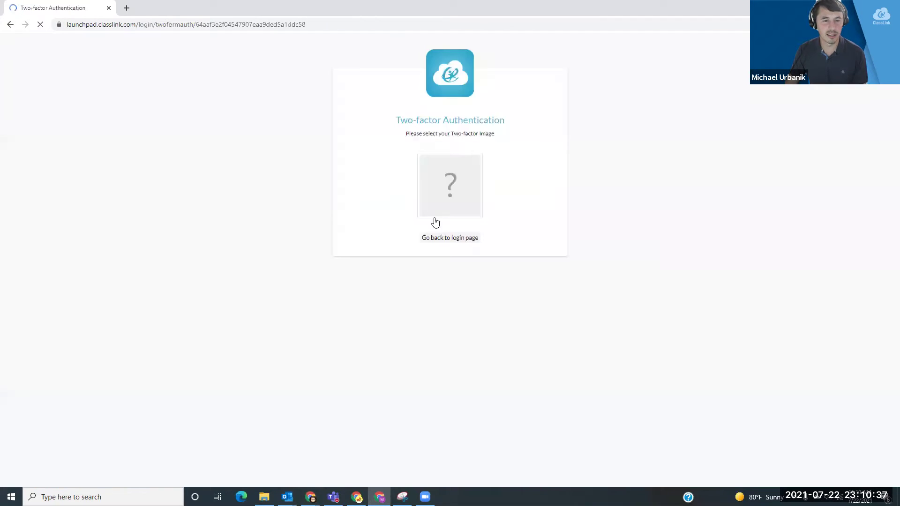
left_click(453, 198)
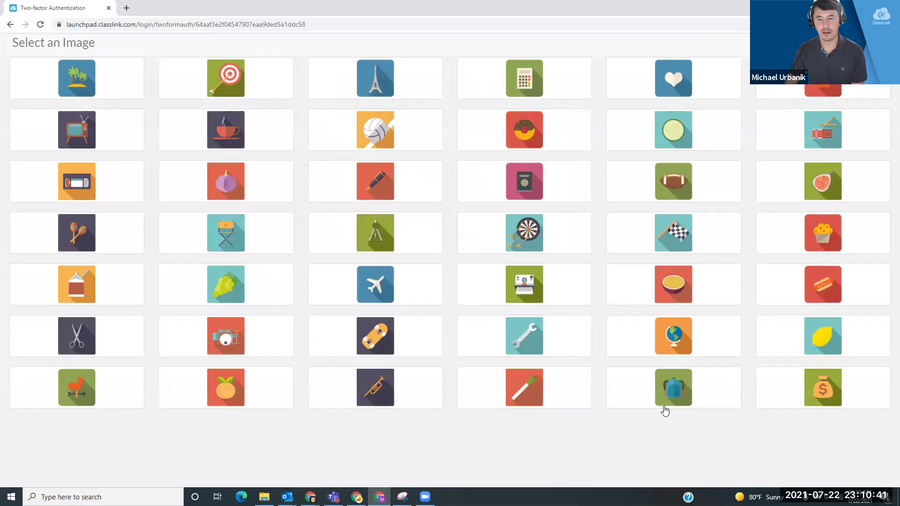
left_click(664, 405)
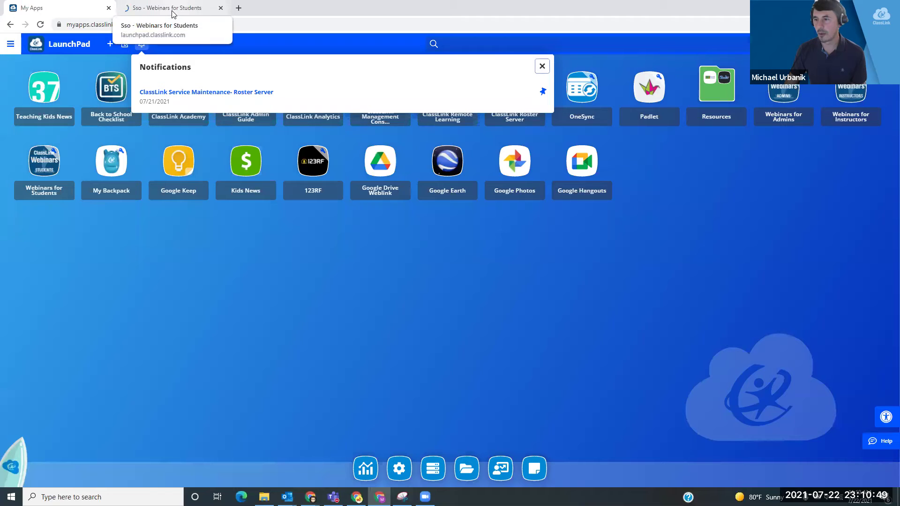
Step: Check the auto-launched Webinars for Students tab, go back to My Apps, and close notifications
left_click(176, 10)
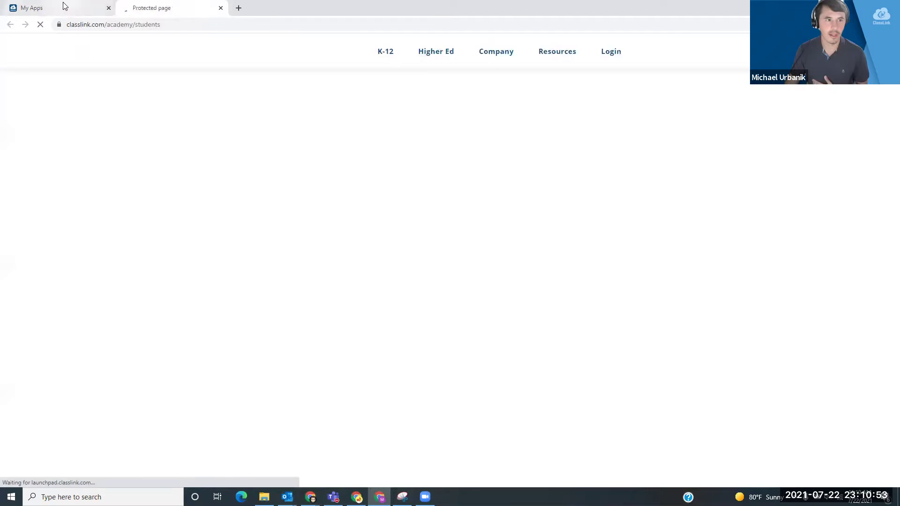
left_click(62, 8)
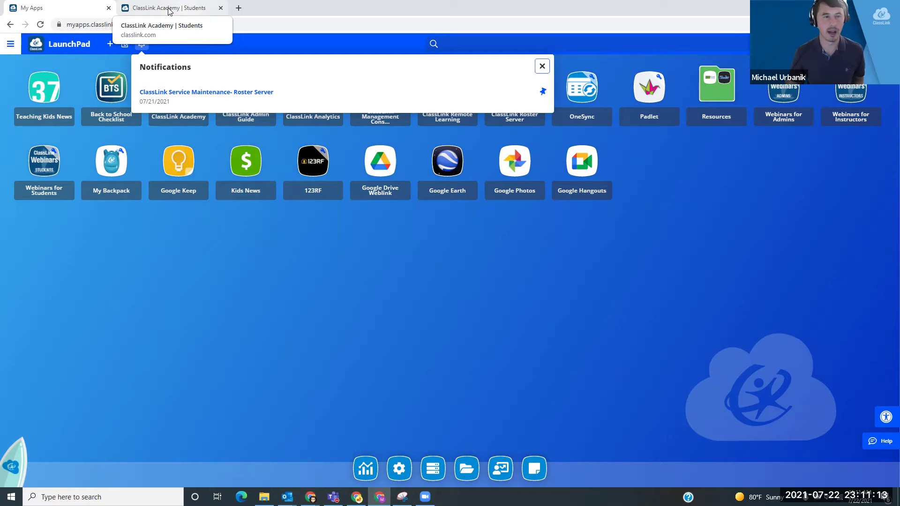
left_click(542, 66)
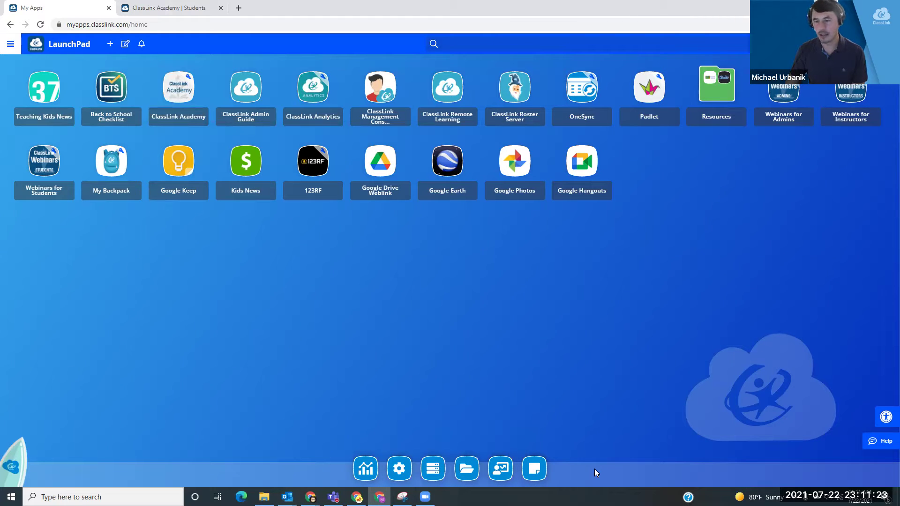
right_click(522, 107)
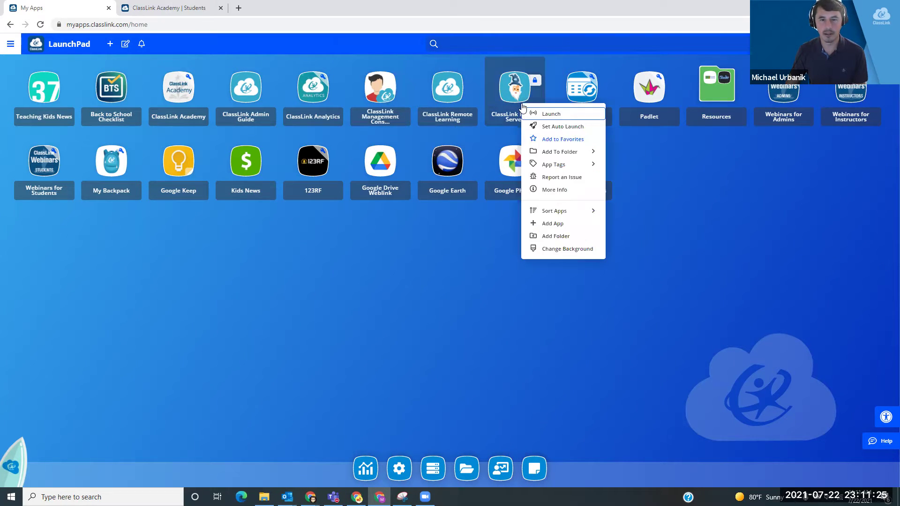
left_click(559, 139)
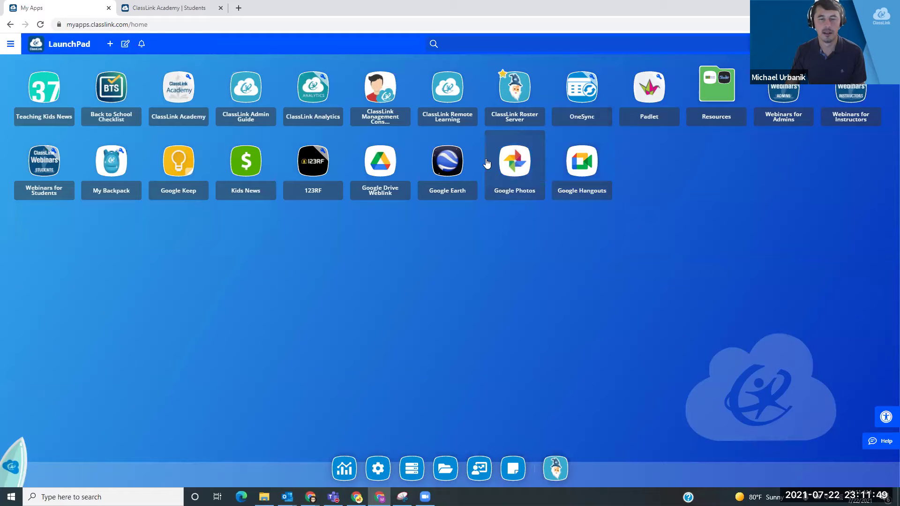
Step: Create a new app tag named 'Google Items' from Google Photos' App Tags menu
right_click(514, 175)
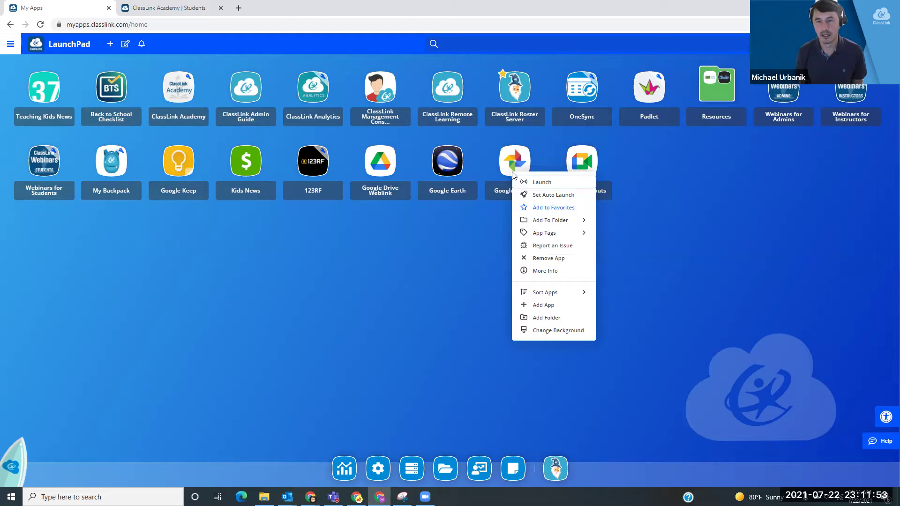
mouse_move(552, 235)
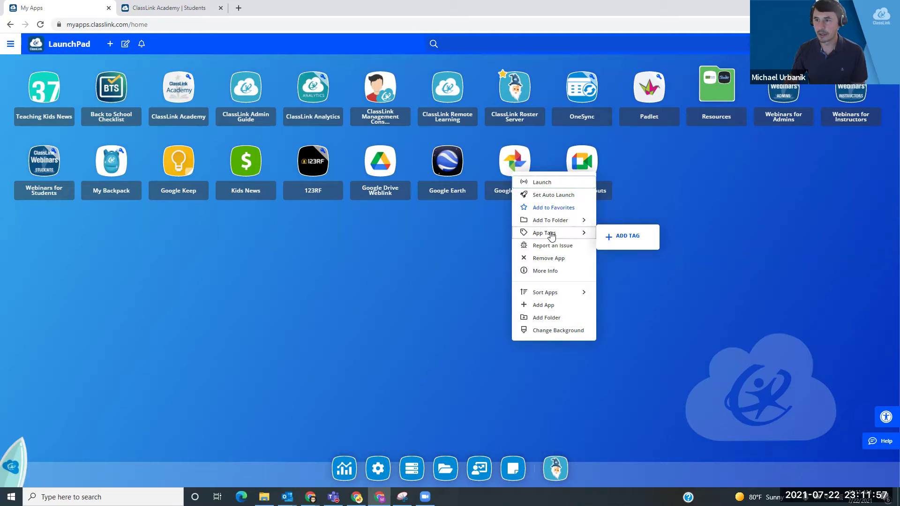
left_click(627, 237)
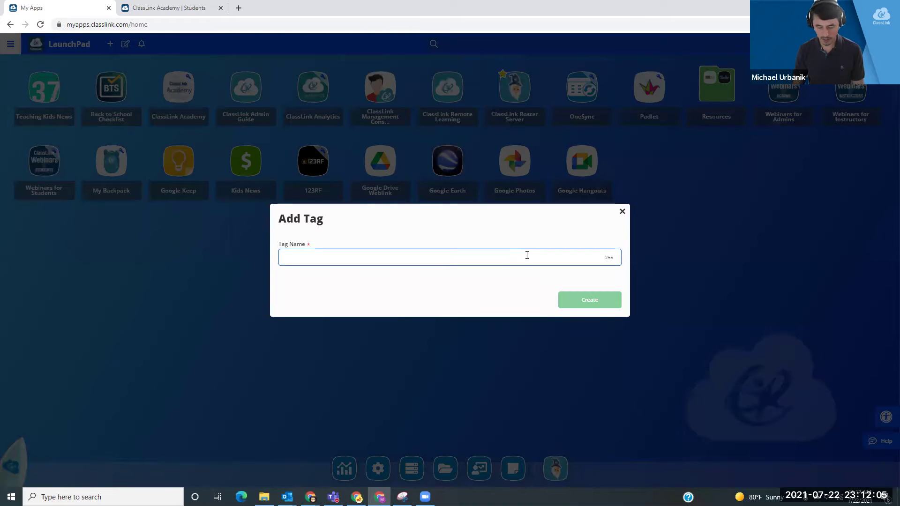
type("Google Items")
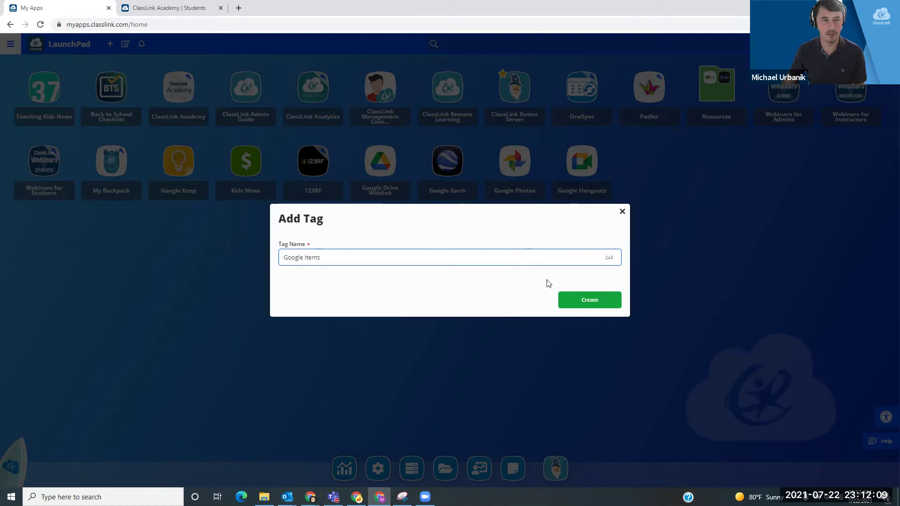
left_click(593, 303)
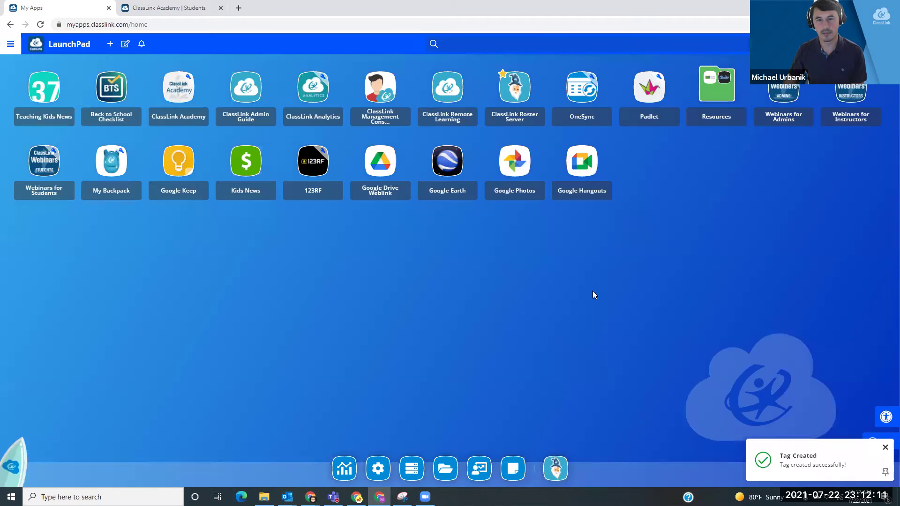
Step: Remove the Google Items tag from Google Photos and apply it to Google Hangouts instead
right_click(511, 175)
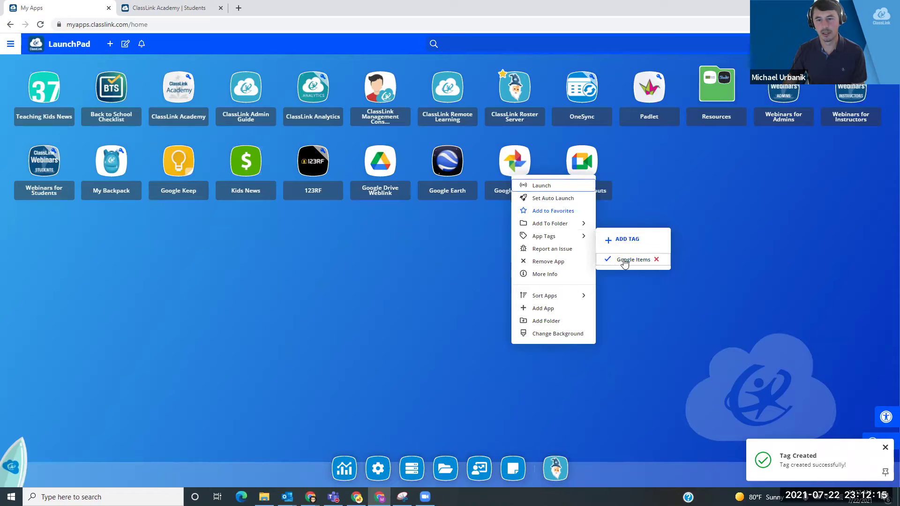
left_click(624, 261)
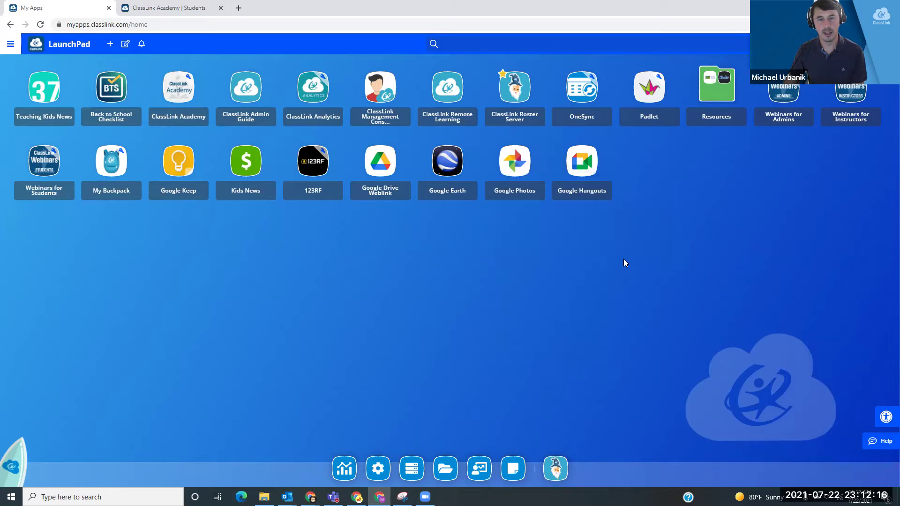
right_click(574, 182)
mouse_move(647, 239)
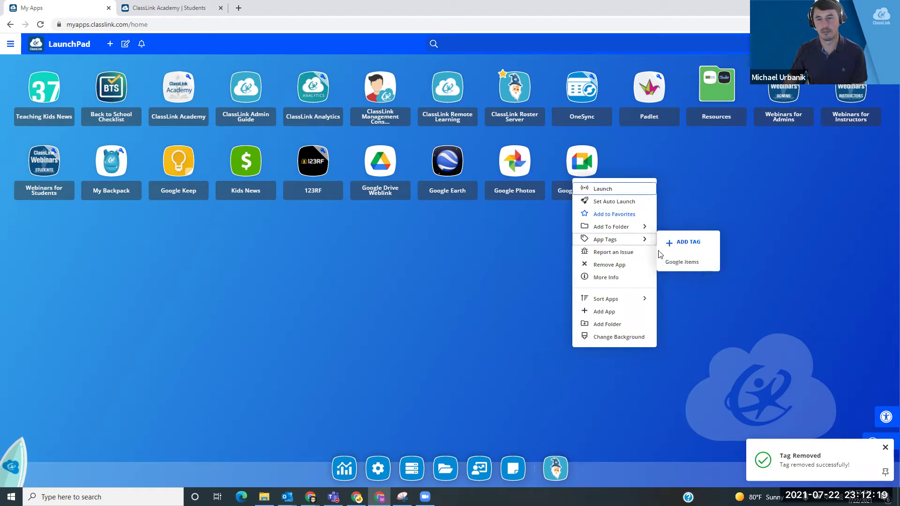
left_click(677, 262)
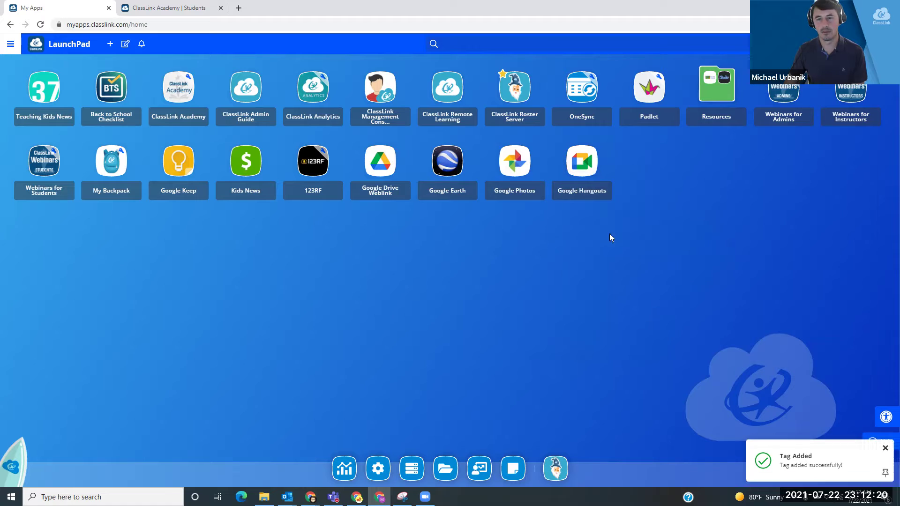
right_click(528, 189)
Step: Tag Google Photos with Google Items too, then test the app search with 'g' and clear it
mouse_move(564, 237)
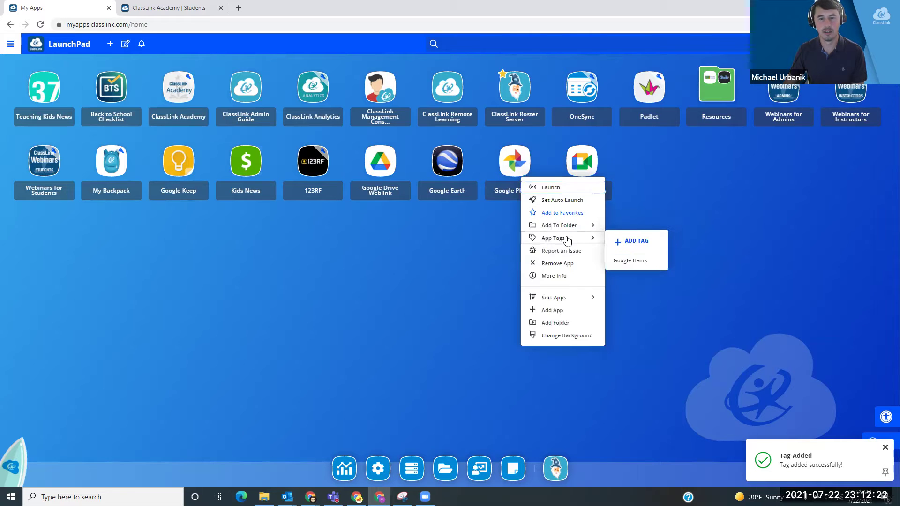
left_click(625, 262)
left_click(609, 51)
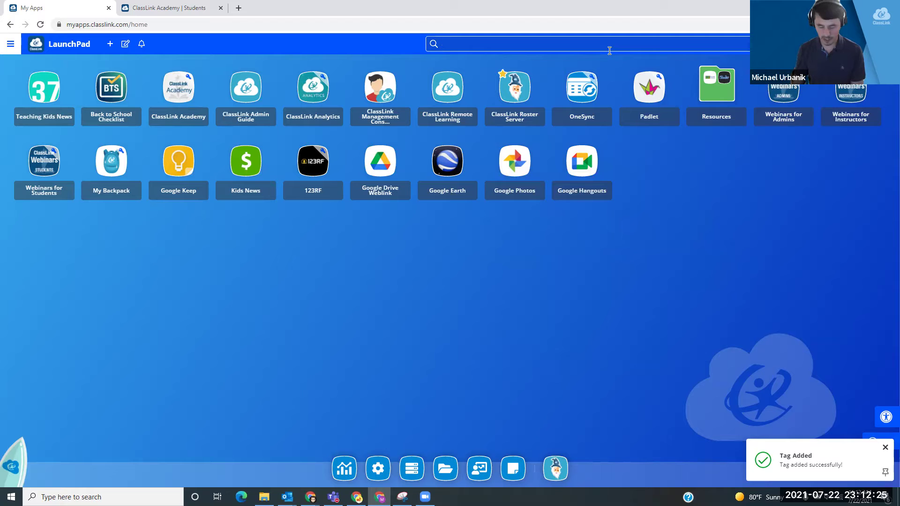
type("g")
key("BackSpace")
type("g")
key("BackSpace")
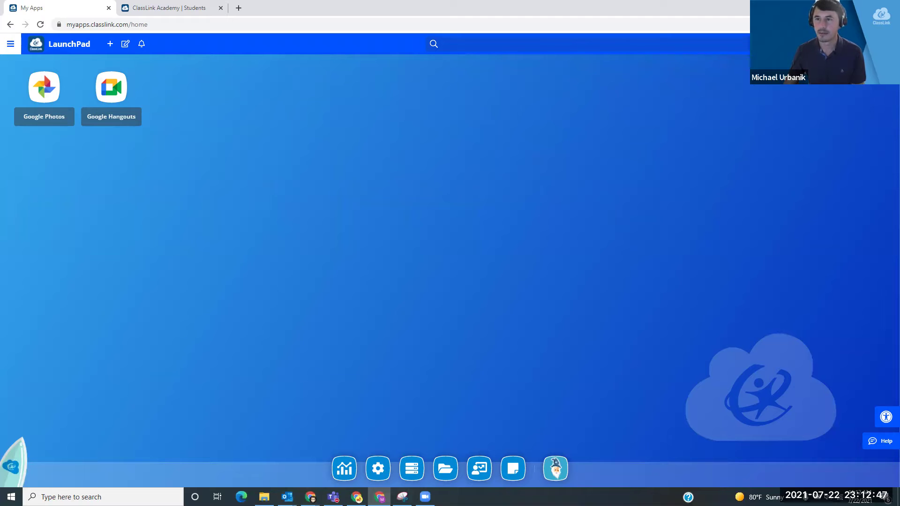
right_click(486, 289)
left_click(424, 277)
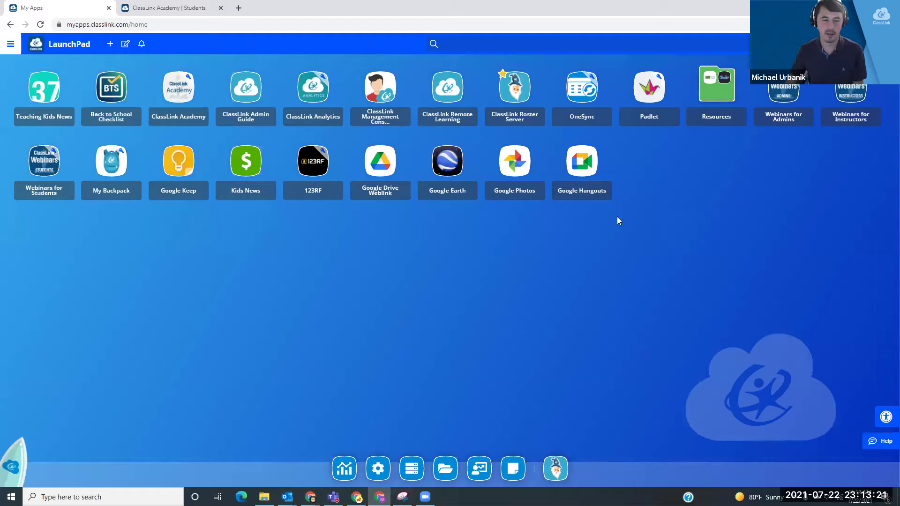
right_click(579, 188)
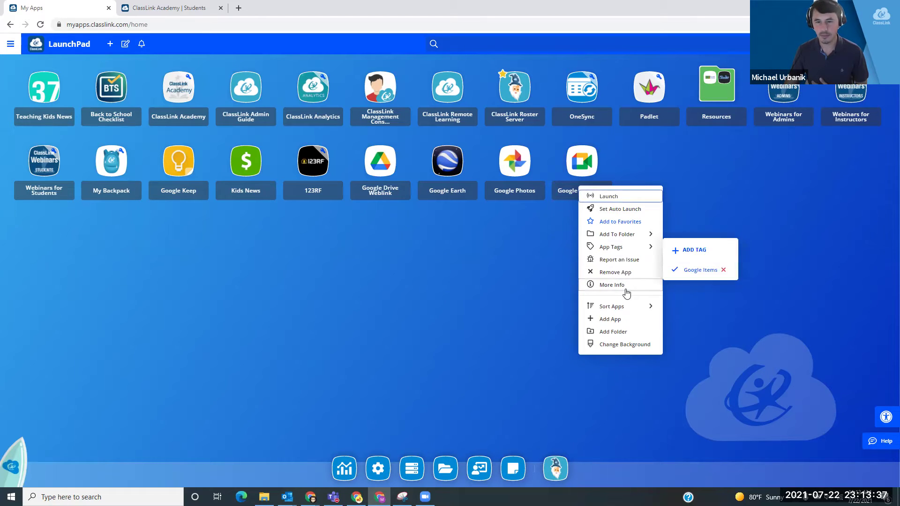
left_click(621, 286)
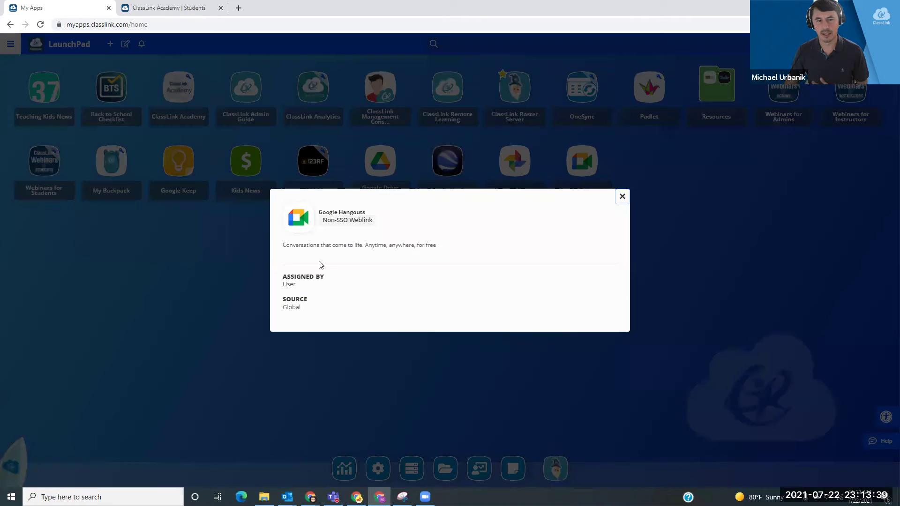
left_click_drag(295, 286, 284, 286)
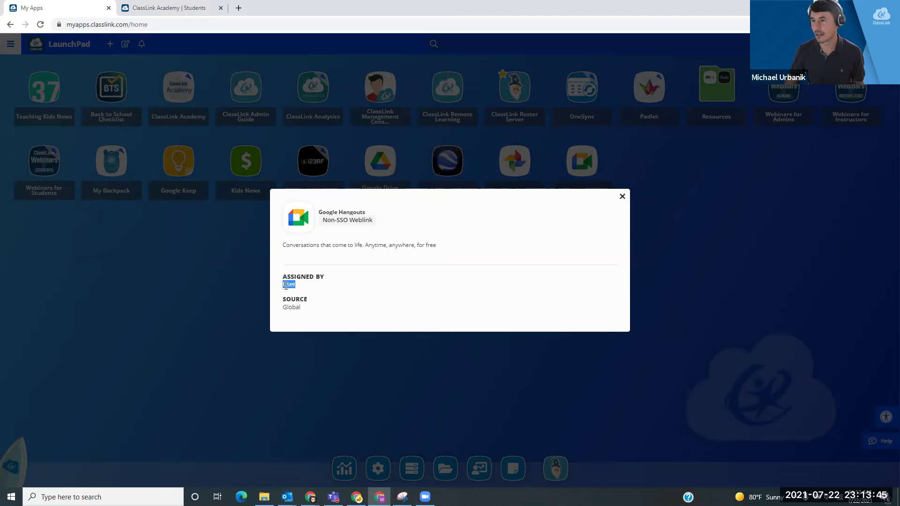
left_click(621, 197)
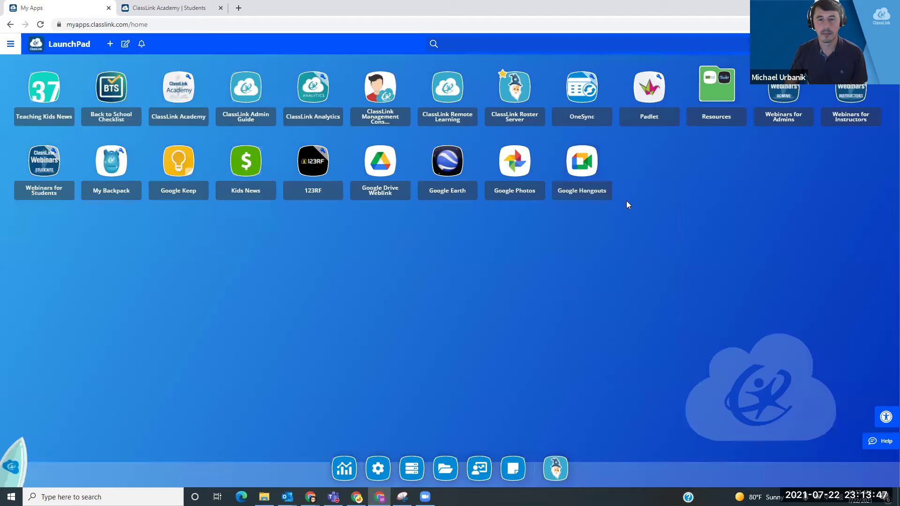
right_click(602, 183)
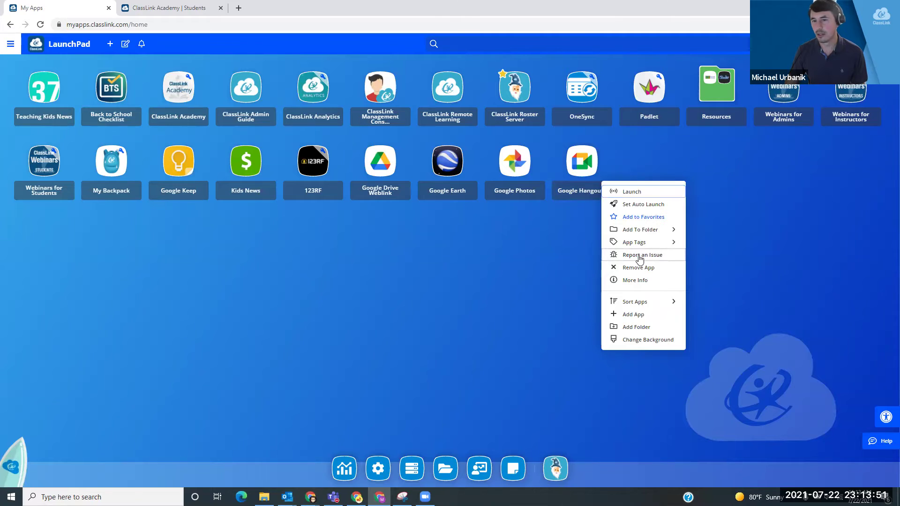
left_click(639, 257)
left_click(740, 336)
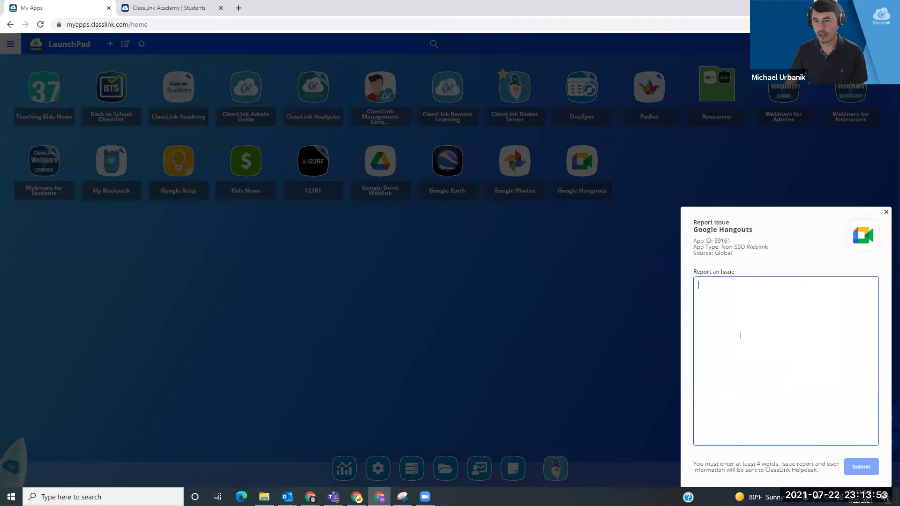
left_click(886, 212)
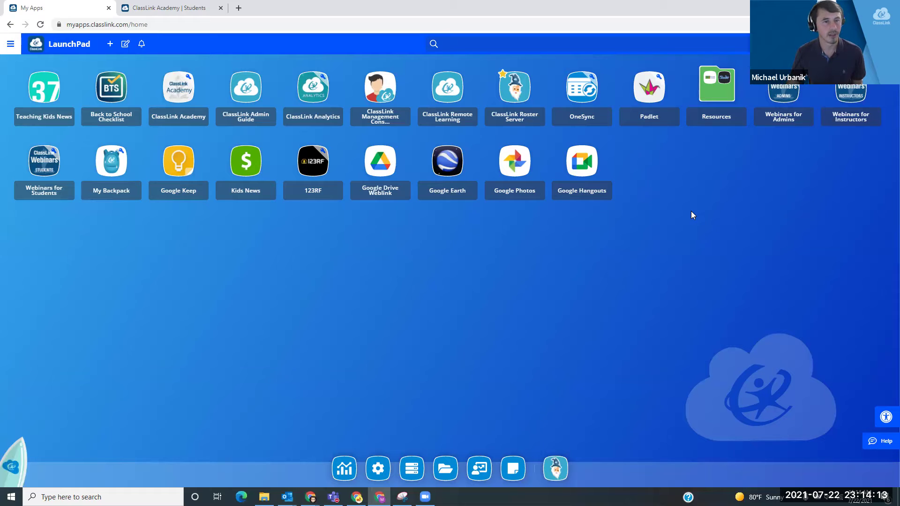
left_click(880, 417)
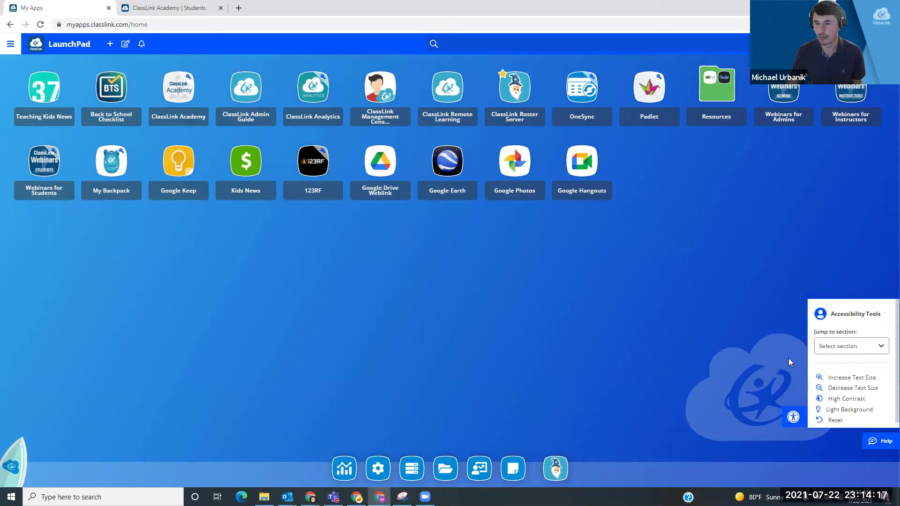
left_click(850, 379)
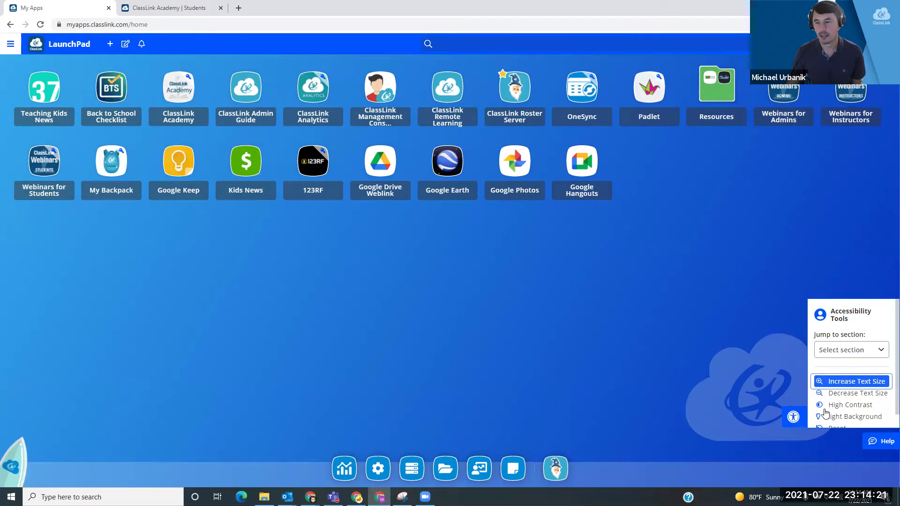
left_click(855, 393)
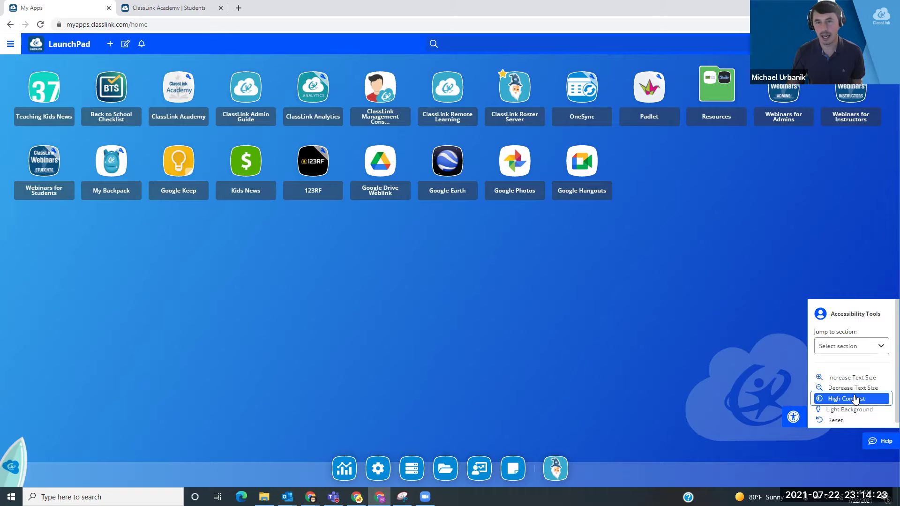
left_click(855, 399)
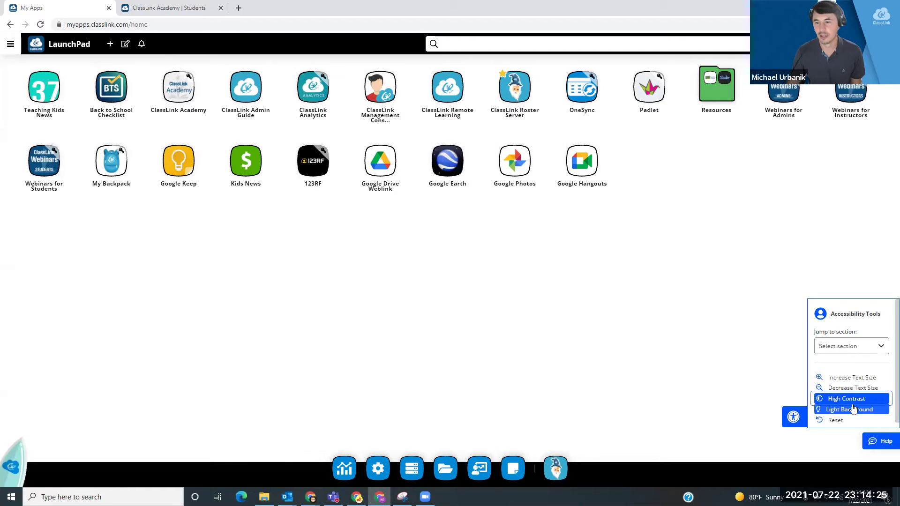
left_click(852, 399)
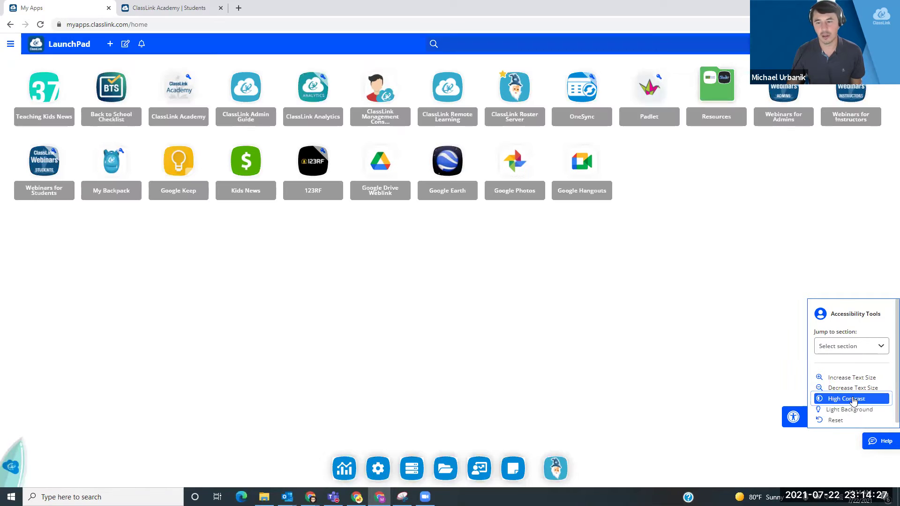
left_click(852, 399)
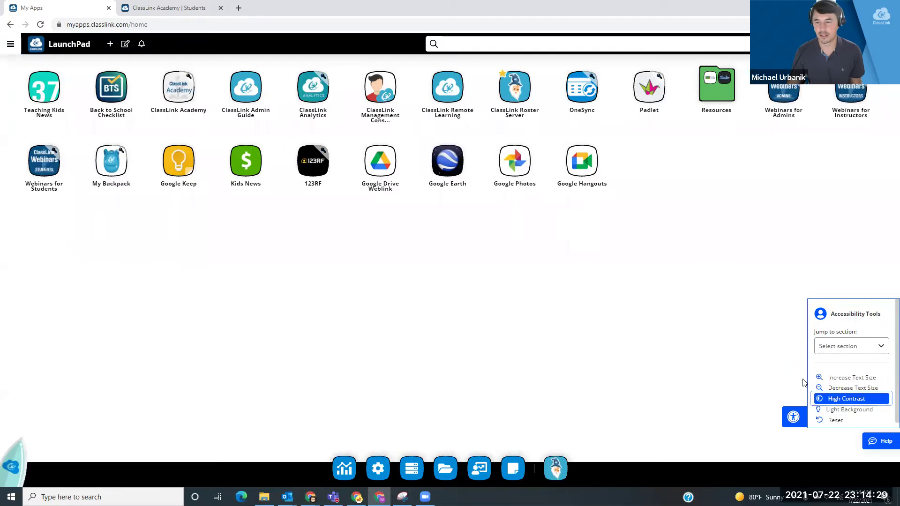
left_click(831, 422)
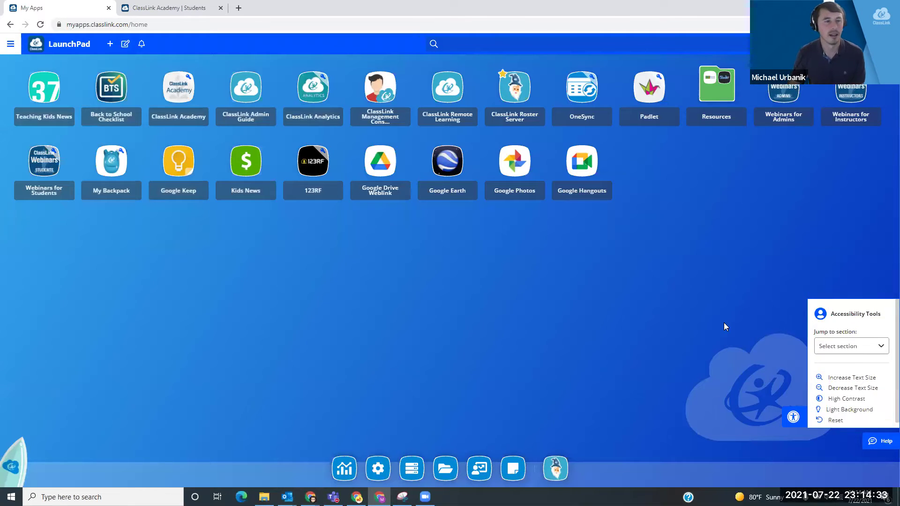
left_click(793, 417)
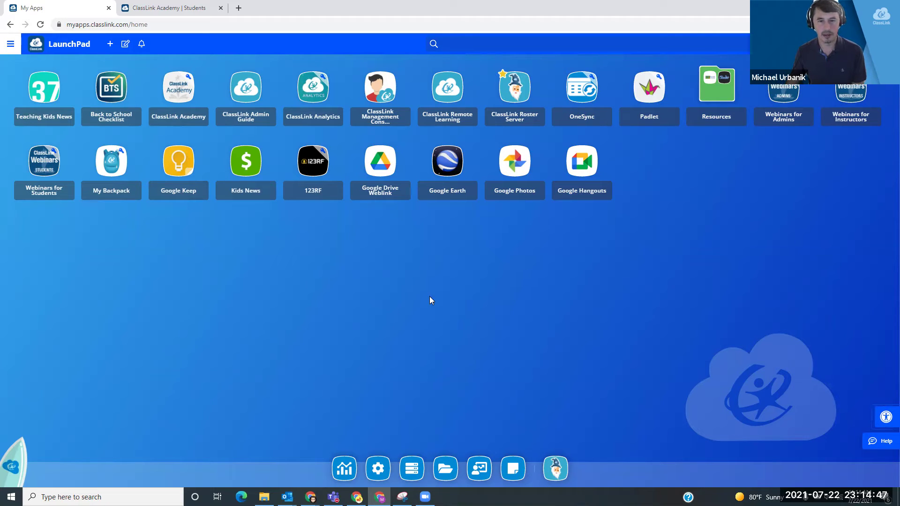
Step: Switch the account profile from Demo Admin to K12 Instructor
left_click(880, 43)
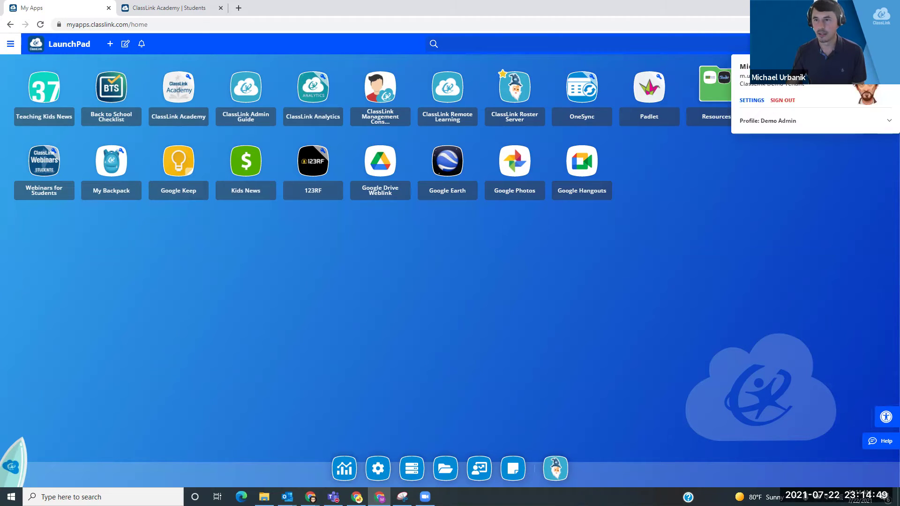
left_click(874, 122)
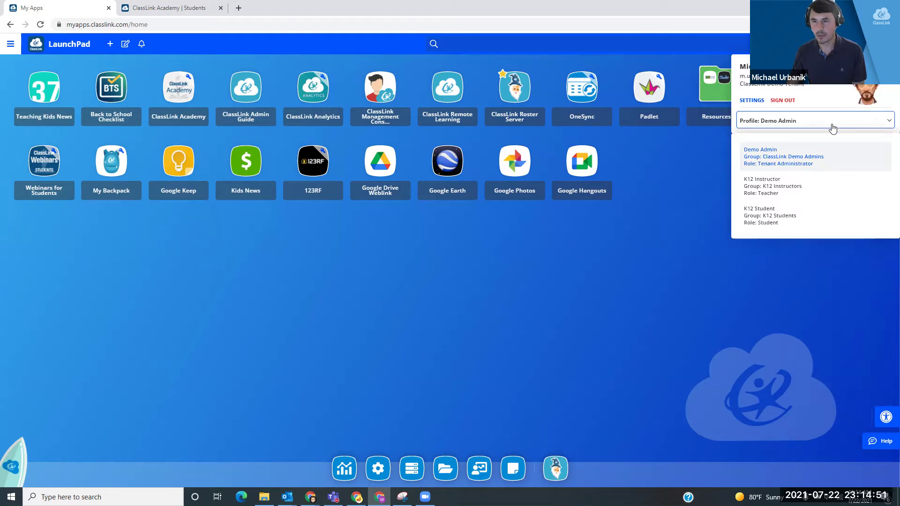
left_click(799, 197)
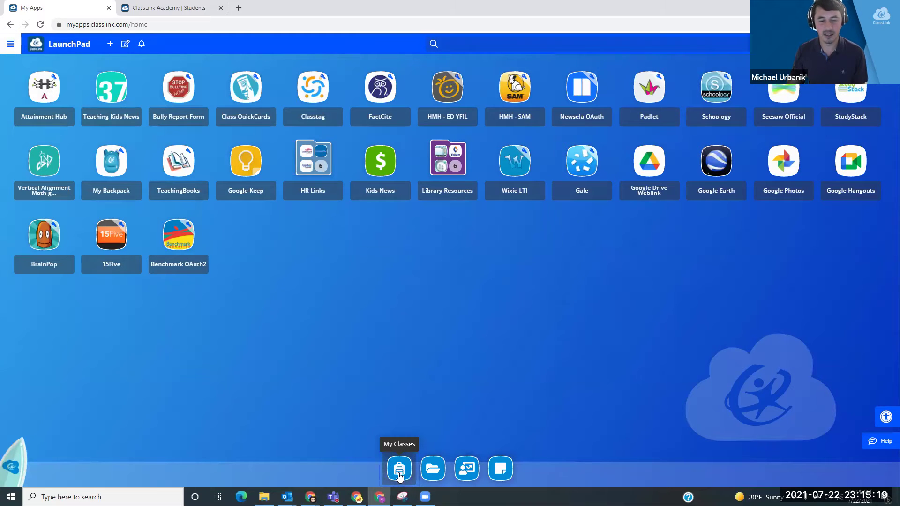
Step: Open My Classes and look over the six classes from Demo through Tchr Aide-5
left_click(399, 476)
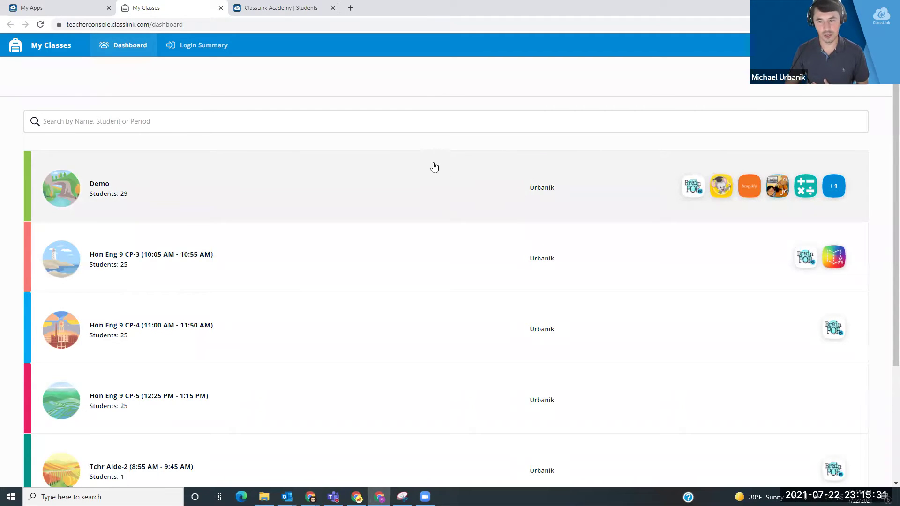
scroll(431, 166, "down", 2)
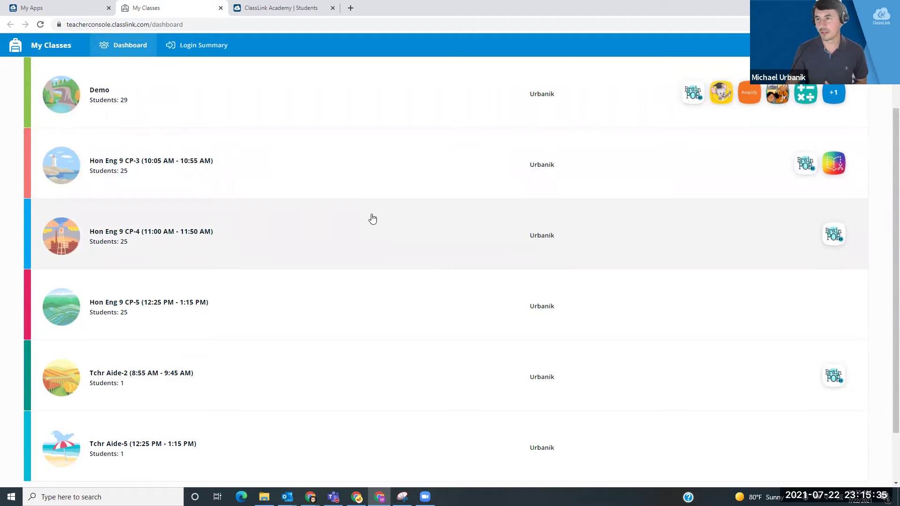
scroll(373, 219, "down", 2)
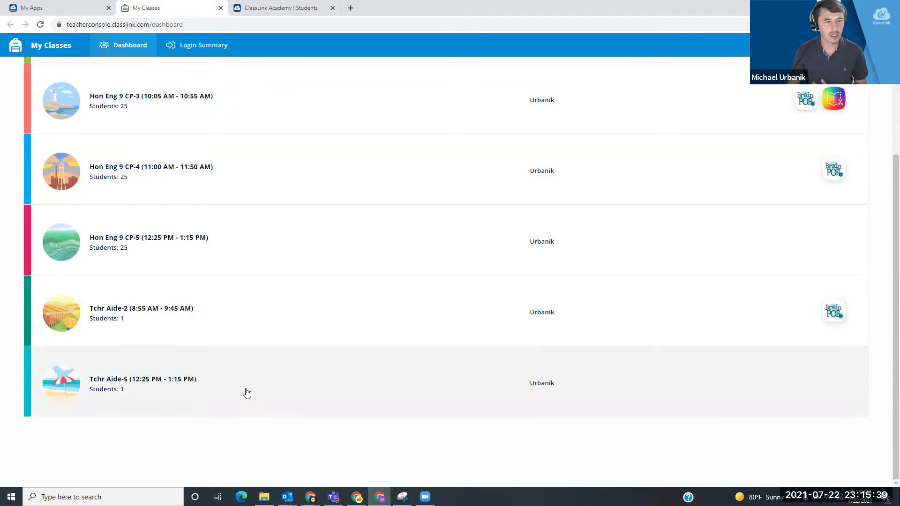
scroll(251, 388, "up", 2)
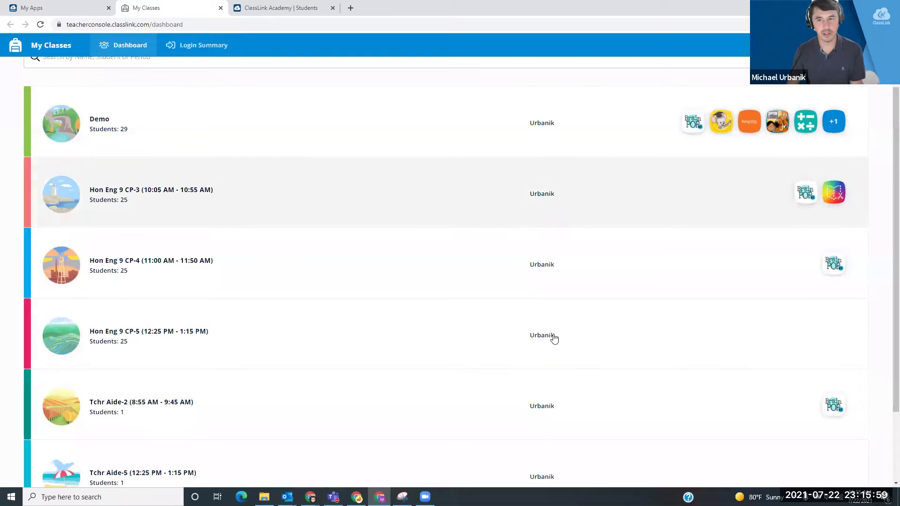
scroll(373, 225, "up", 1)
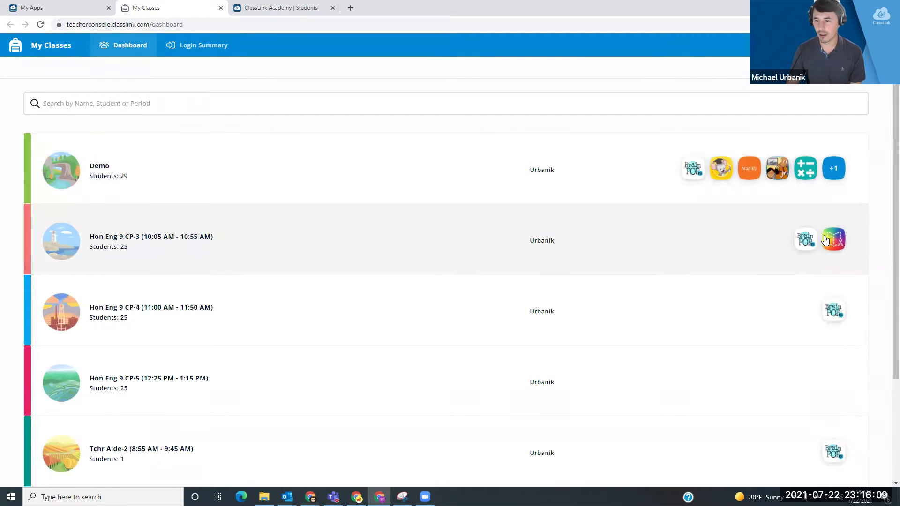
scroll(820, 403, "down", 2)
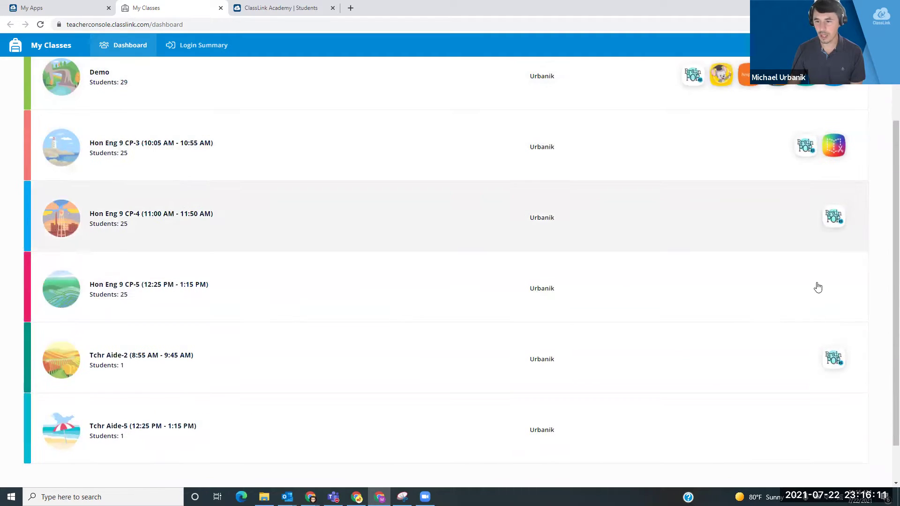
scroll(822, 398, "down", 1)
scroll(829, 397, "up", 3)
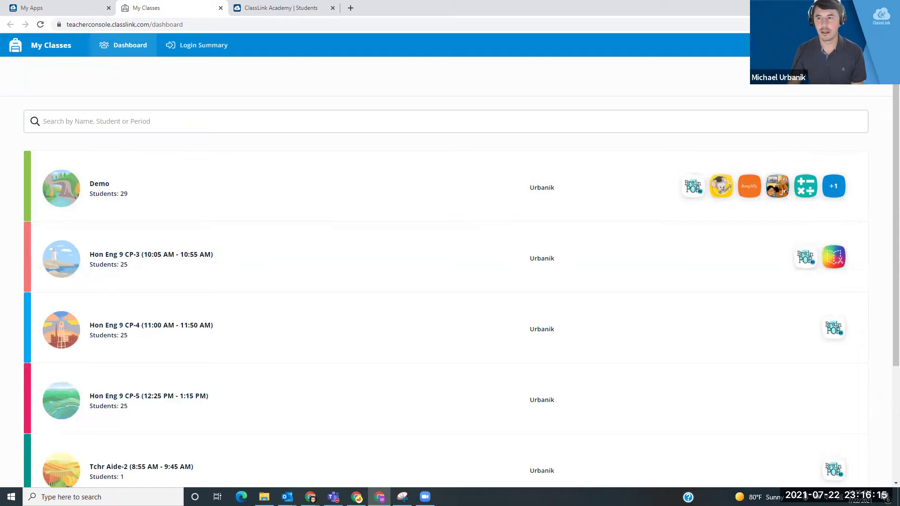
Step: Show the classes as cards and open the Demo class page
left_click(848, 77)
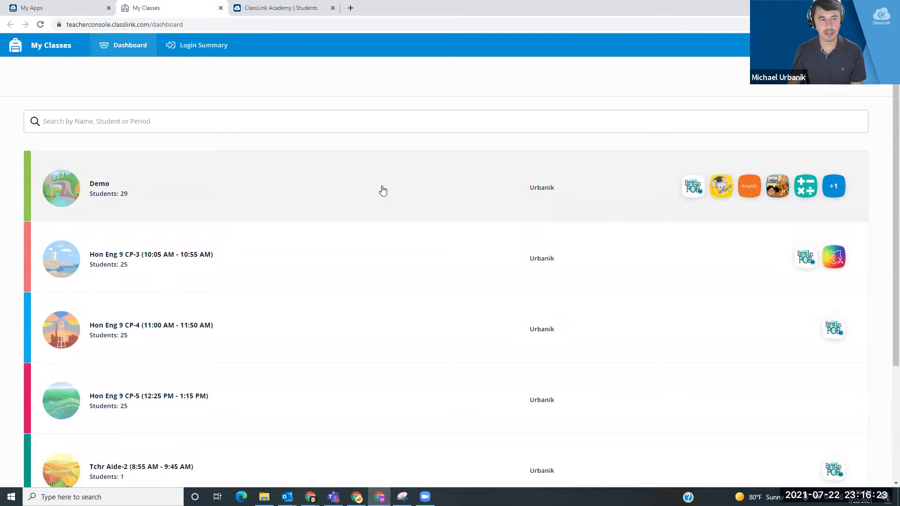
left_click(383, 191)
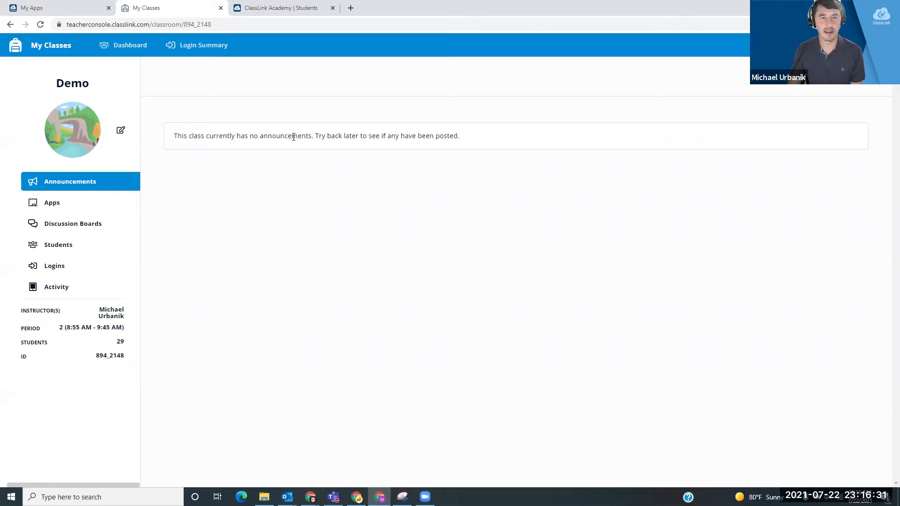
left_click_drag(360, 136, 402, 136)
left_click(609, 135)
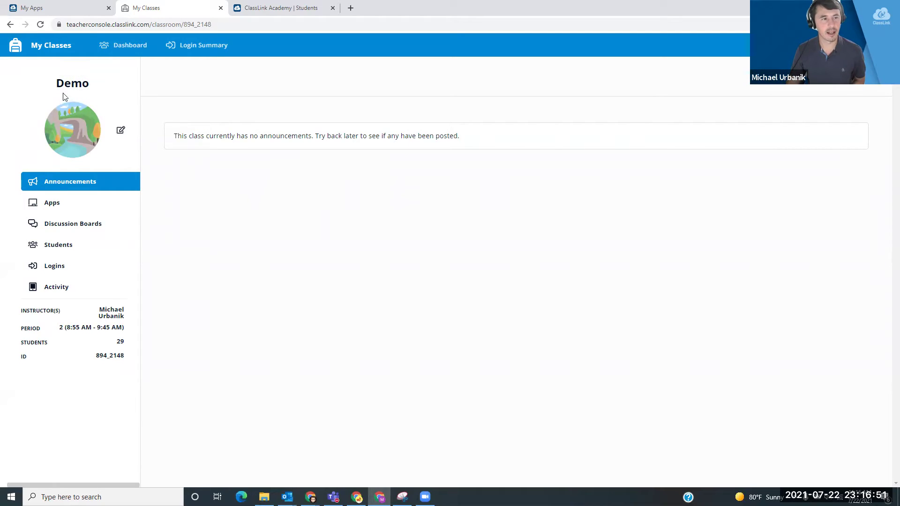
Step: Rename the Demo class to the teacher's surname followed by '1st Period'
left_click(64, 81)
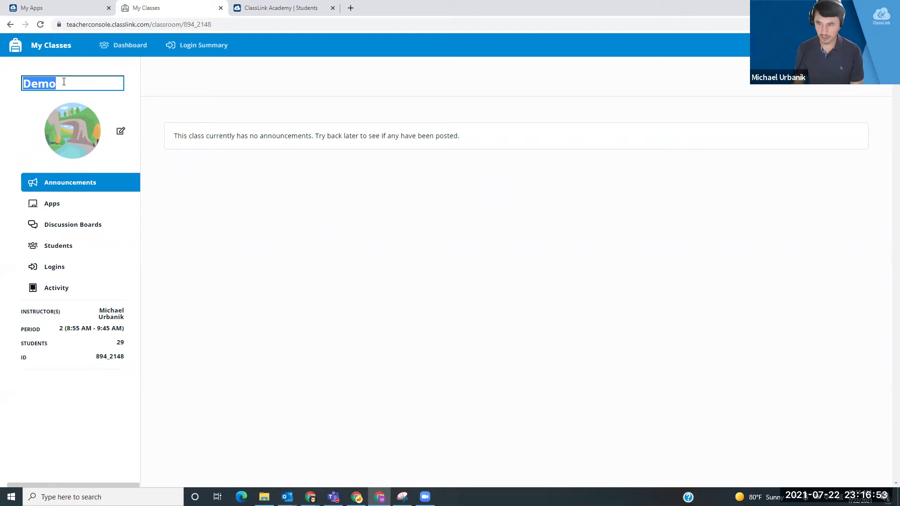
key("BackSpace")
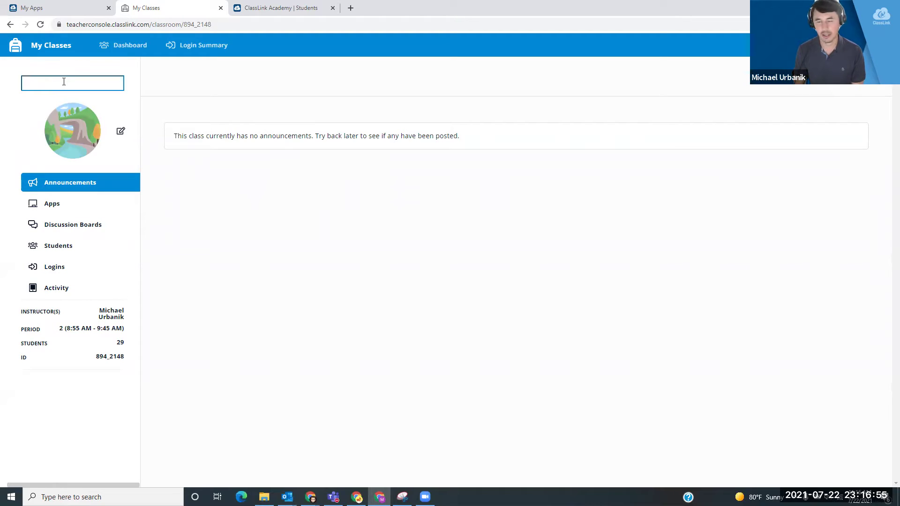
type("Mr. Urbanik's ")
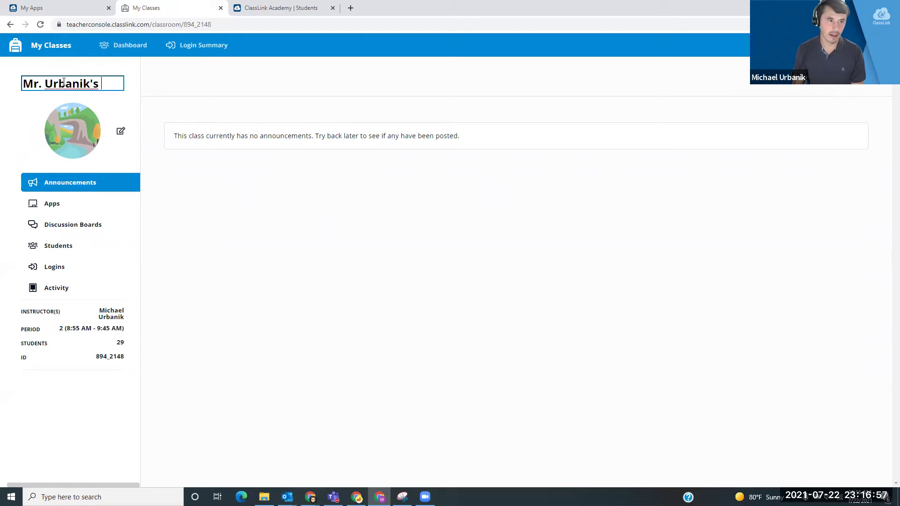
type("1st Period")
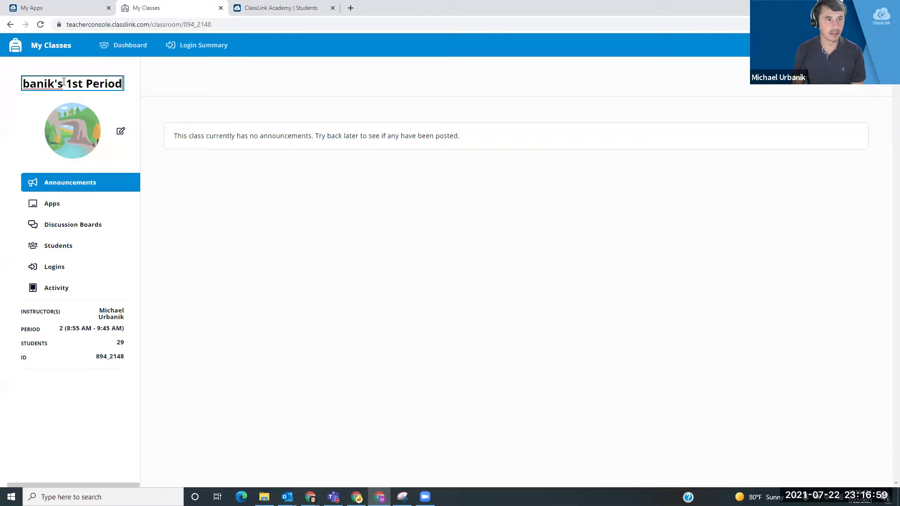
left_click(193, 200)
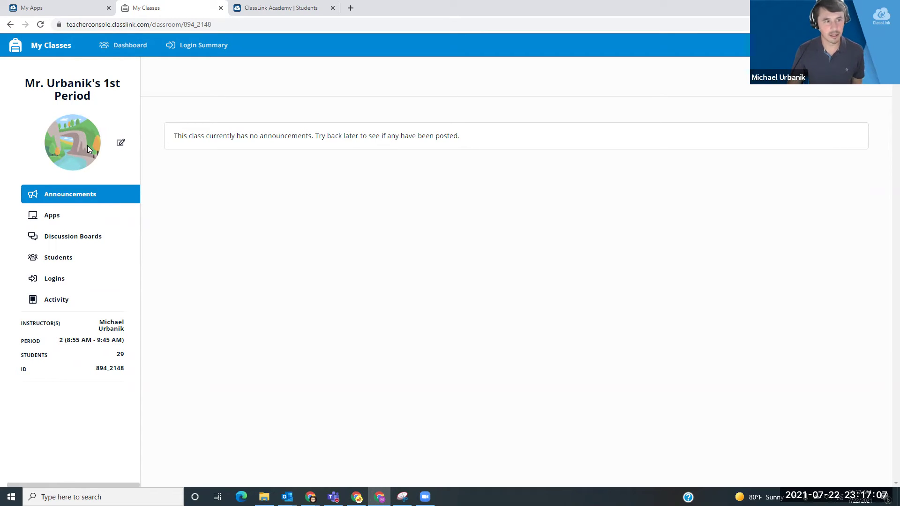
Step: Set the winding-road picture as the 1st Period class icon, then view its announcements
left_click(120, 146)
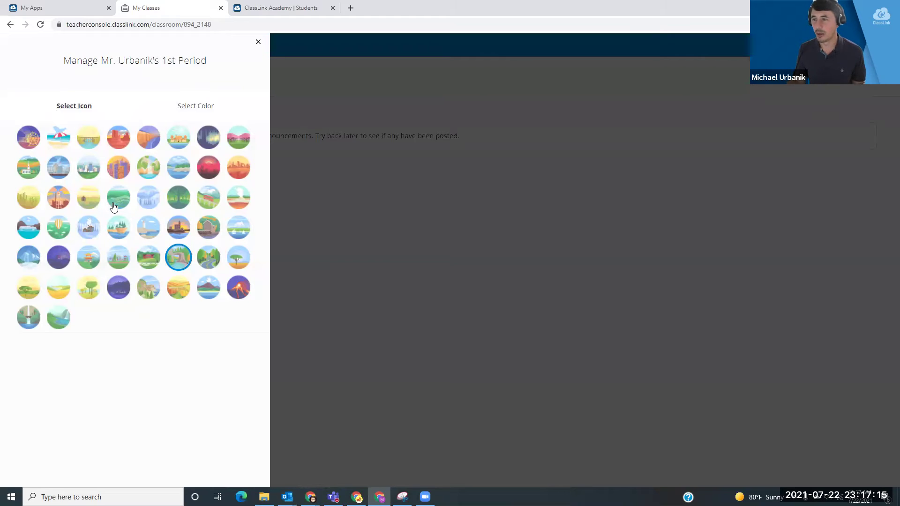
left_click(196, 108)
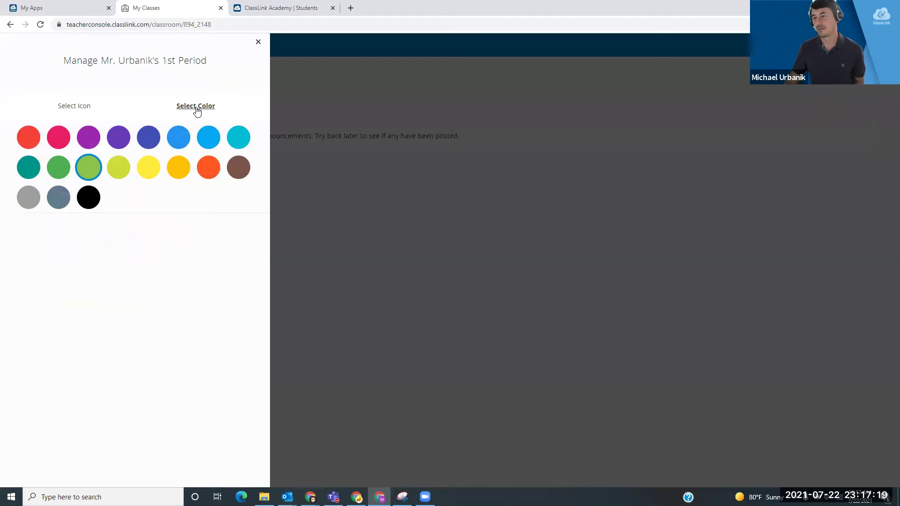
left_click(87, 105)
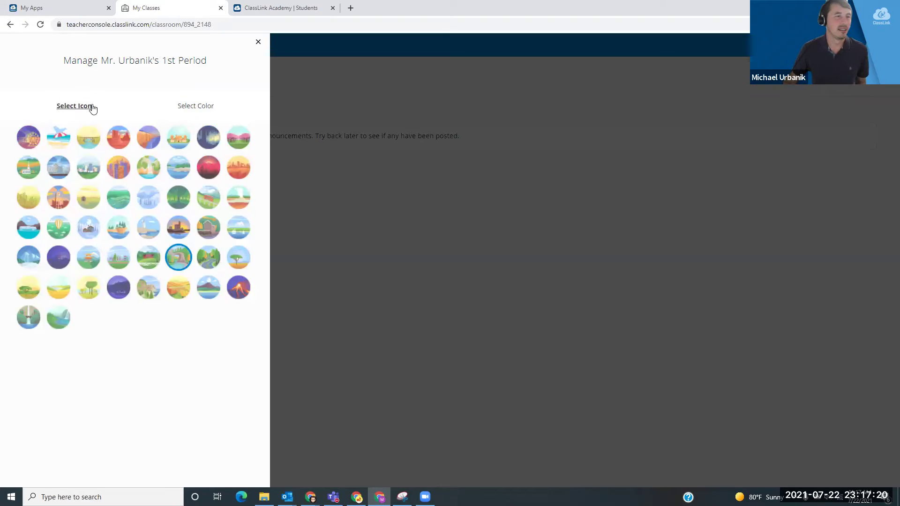
left_click(211, 261)
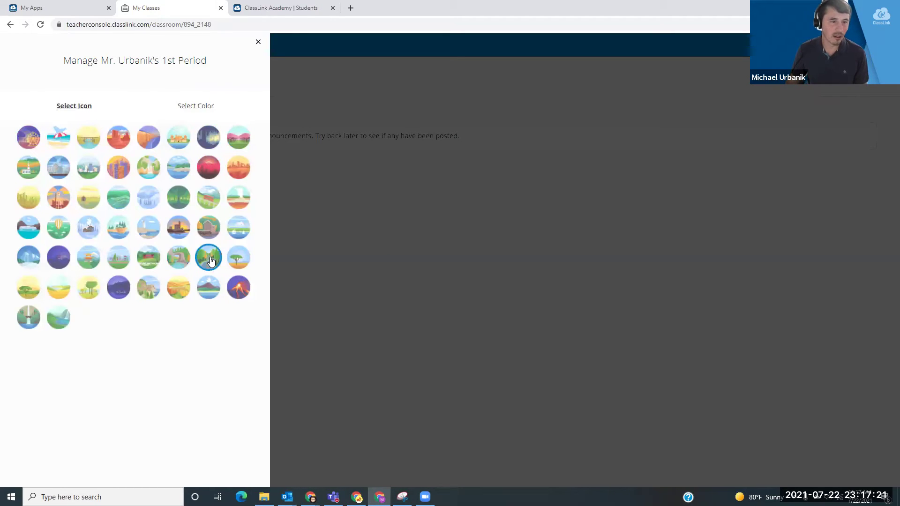
left_click(258, 41)
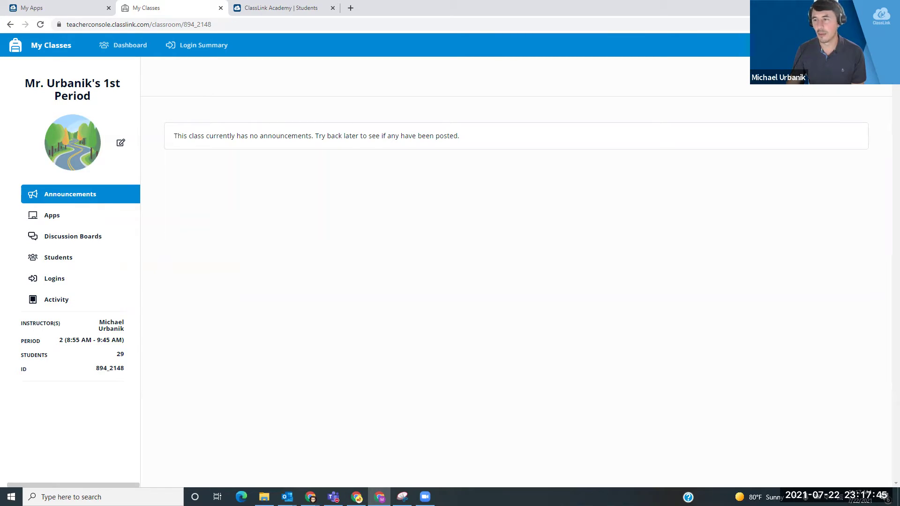
left_click(844, 77)
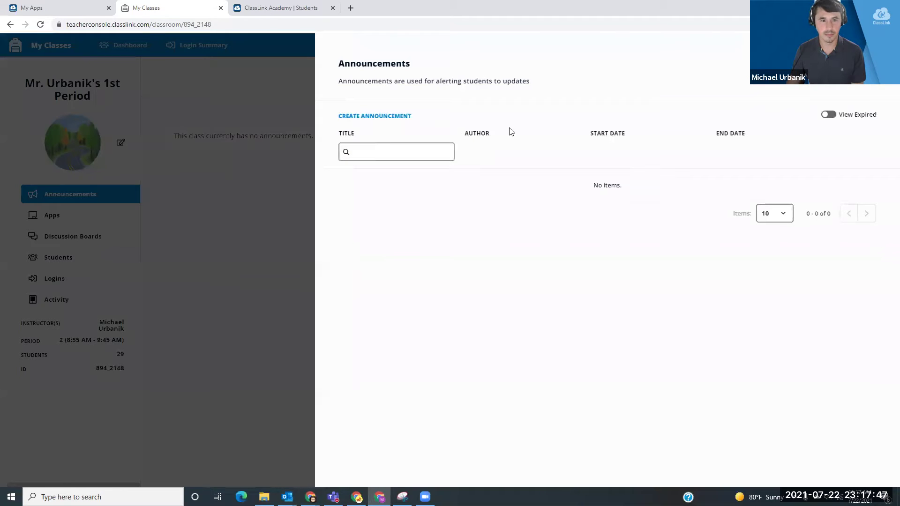
Step: Start a new announcement addressed to Tchr Aide-2, Hon Eng 9 CP-4 and Hon Eng 9 CP-5
left_click(395, 121)
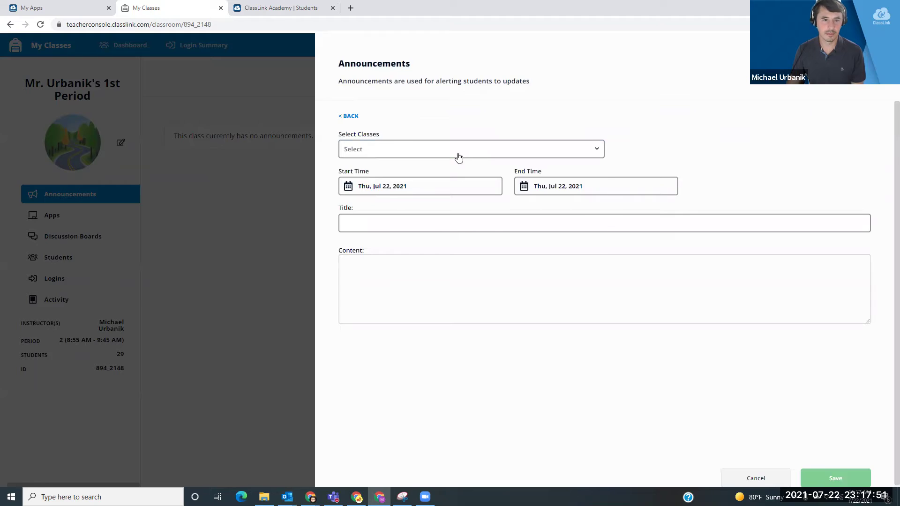
left_click(457, 157)
left_click_drag(597, 197, 602, 216)
scroll(450, 201, "up", 3)
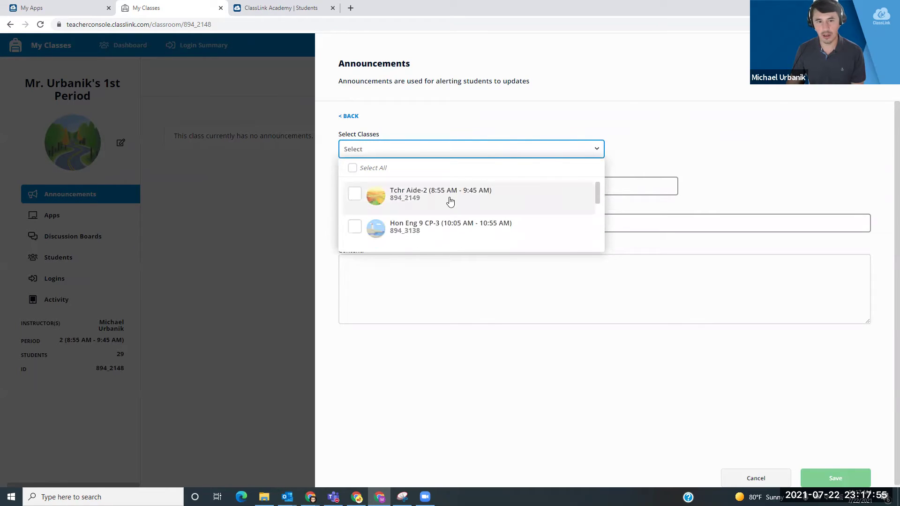
left_click(353, 197)
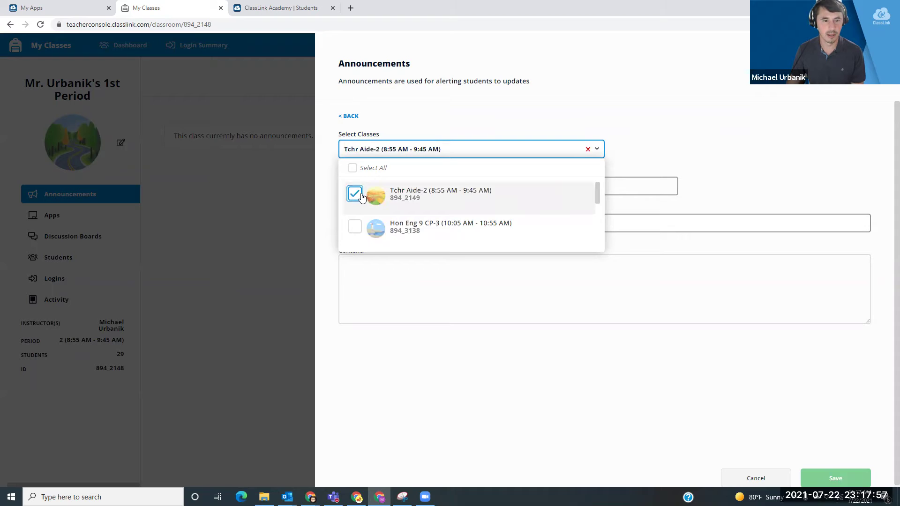
scroll(356, 199, "down", 2)
left_click(355, 197)
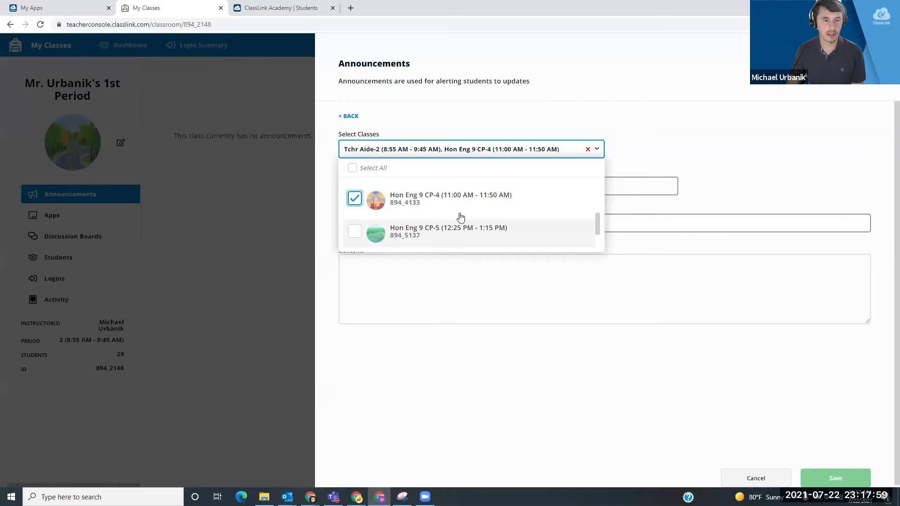
left_click(358, 234)
left_click(697, 147)
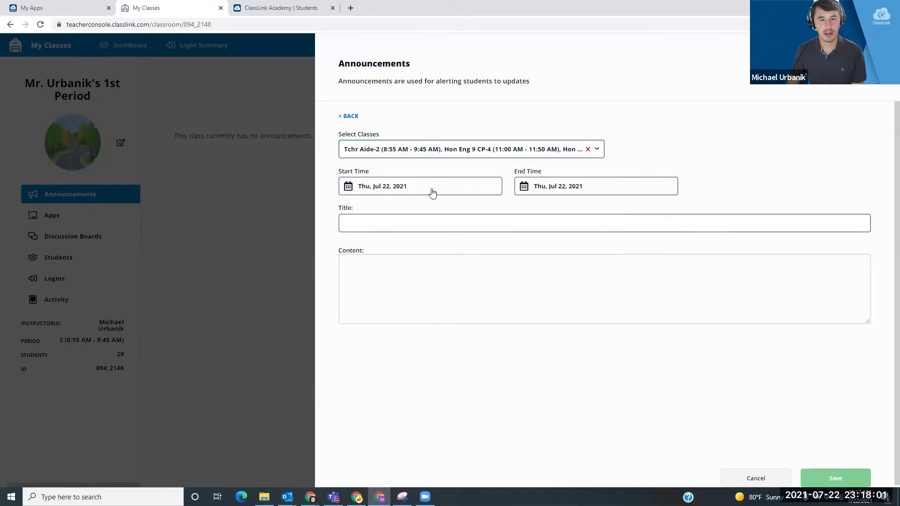
Step: Set the announcement's end date to Thursday, July 29, 2021
left_click(589, 191)
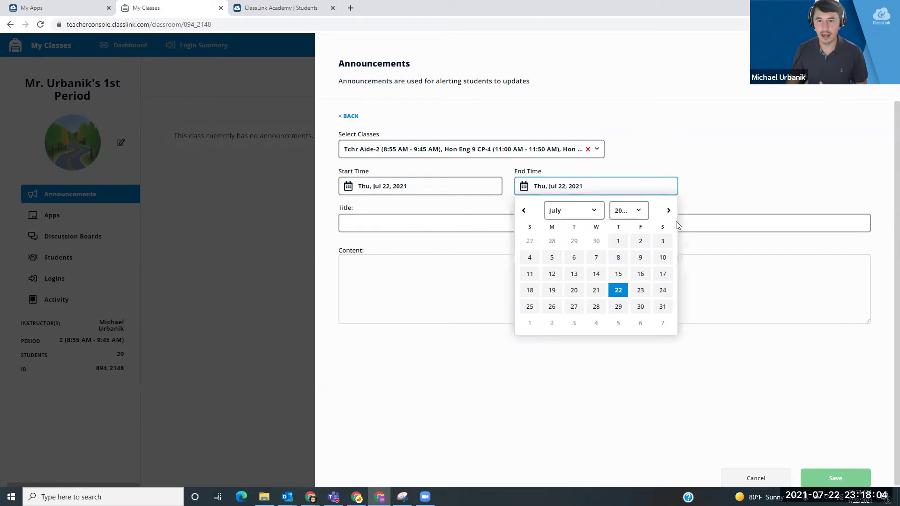
left_click(617, 307)
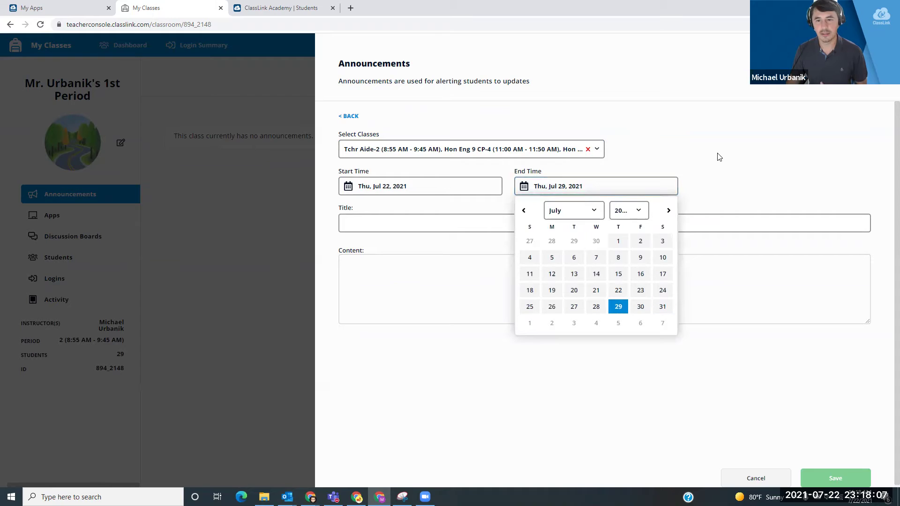
left_click(708, 196)
left_click(477, 228)
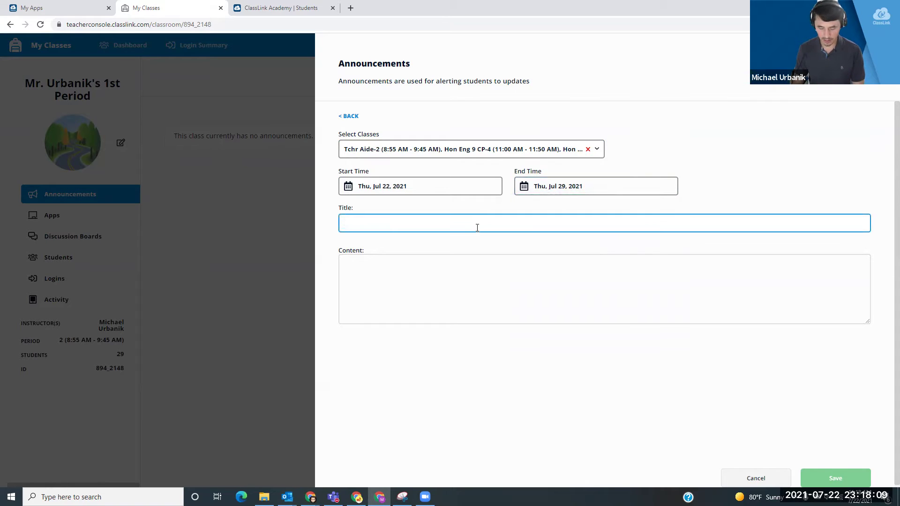
Step: Title the announcement 'Reminder Project Due', give it the content 'Test', and save it
type("Reminder")
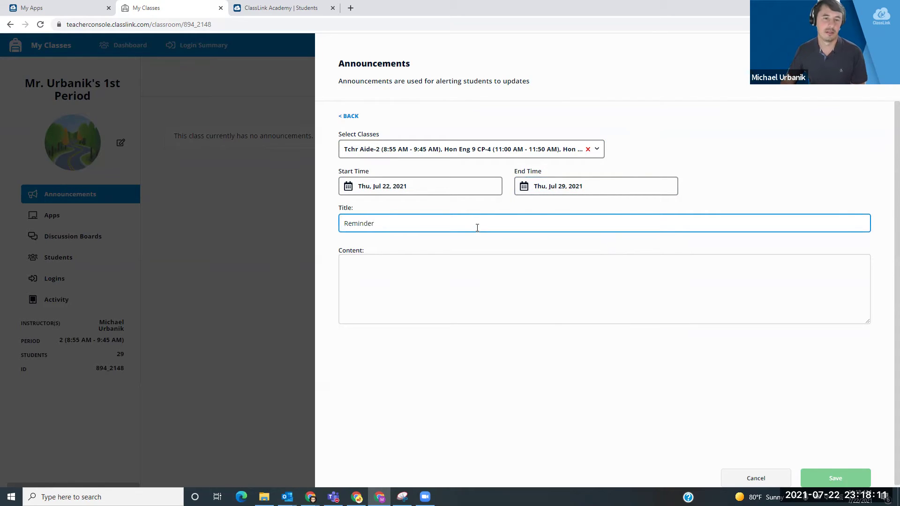
type(" Projec")
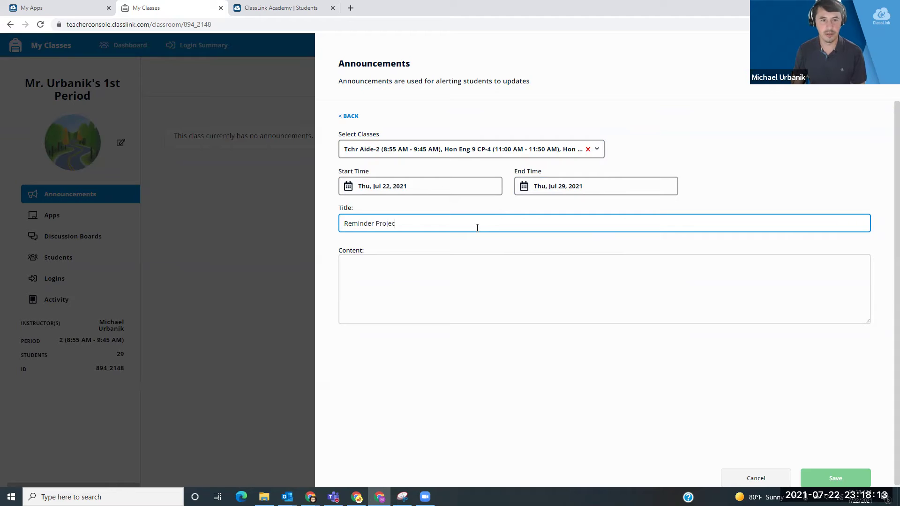
type("t Due")
key("Tab")
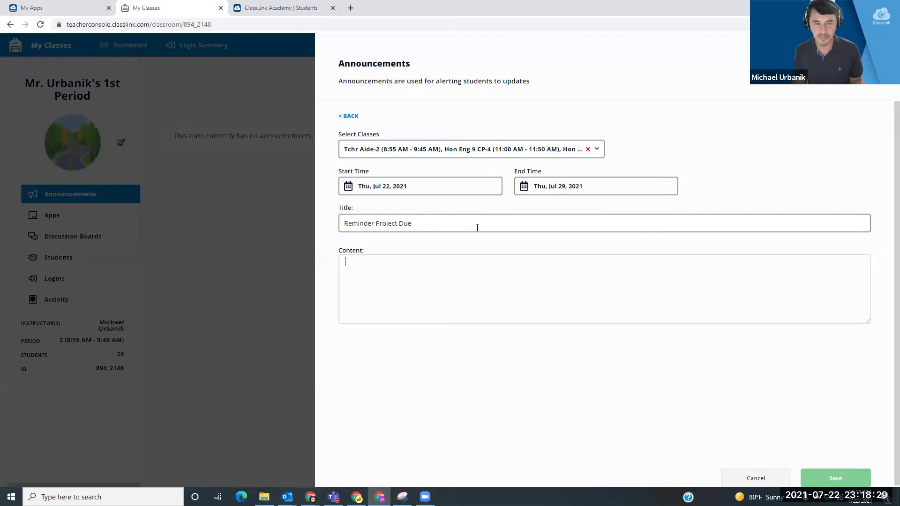
left_click(506, 303)
type("Test")
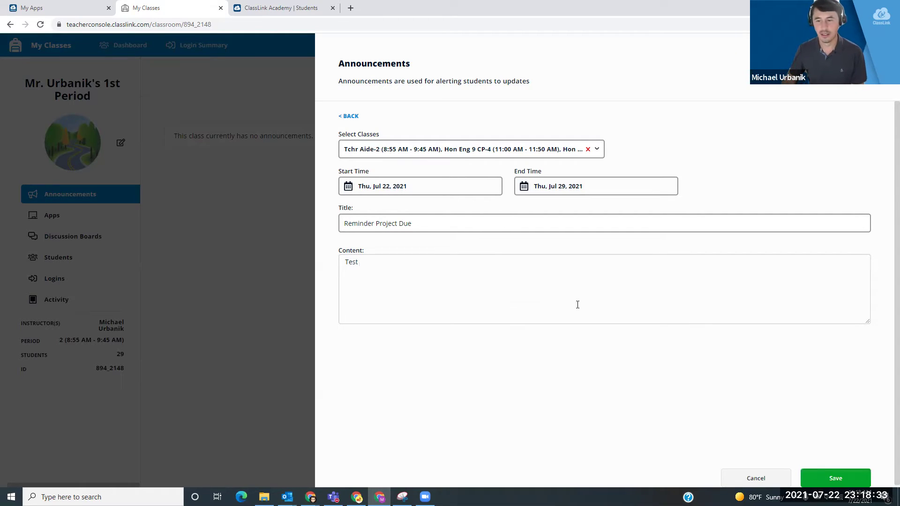
left_click(839, 478)
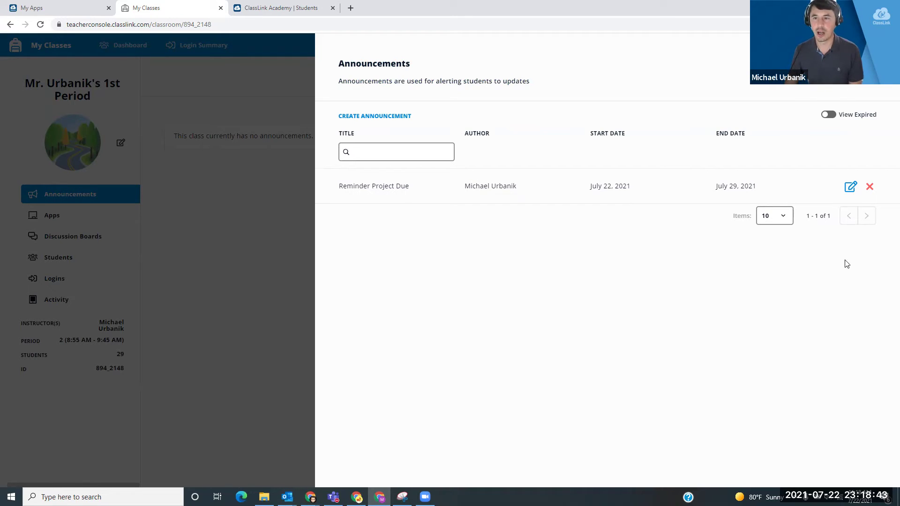
Step: Show expired announcements, close the manager, and reload the 1st Period class page
left_click(829, 117)
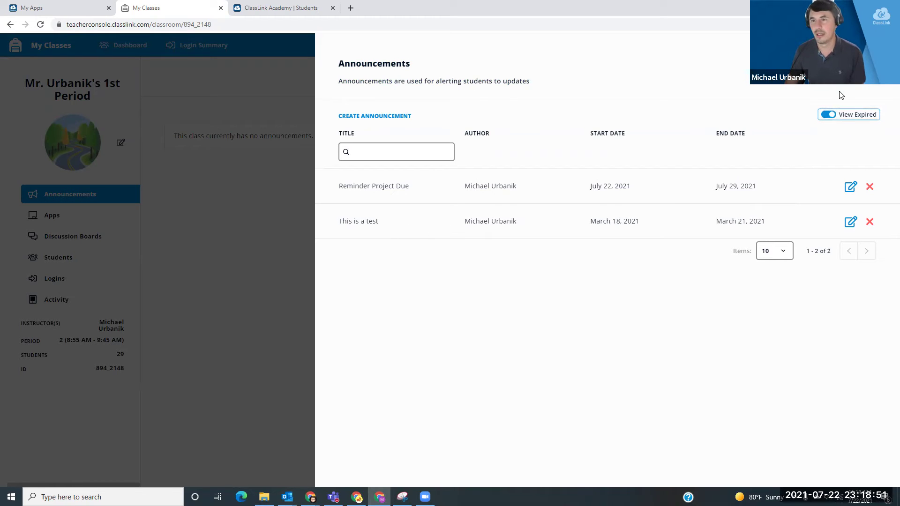
key("Escape")
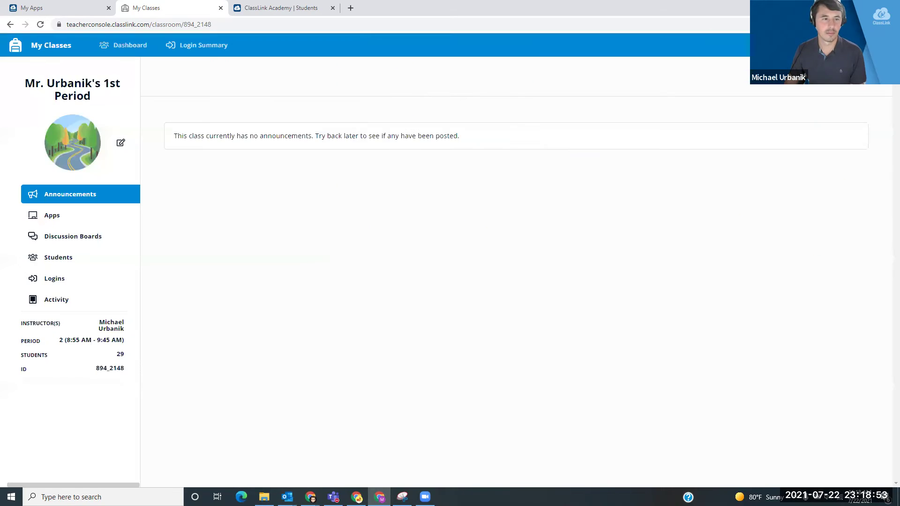
left_click(40, 24)
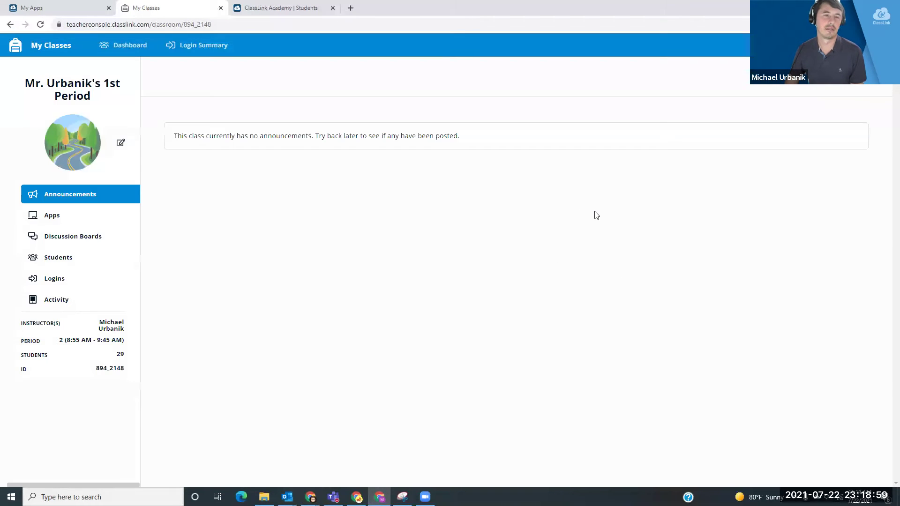
triple_click(349, 148)
left_click(349, 146)
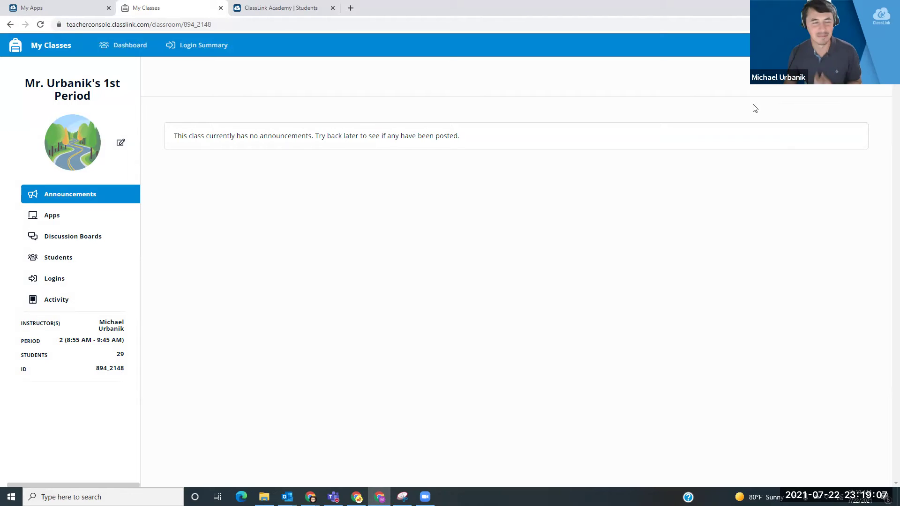
Step: Go to the 1st Period class's Apps section and browse the District-Approved App Library
left_click(57, 222)
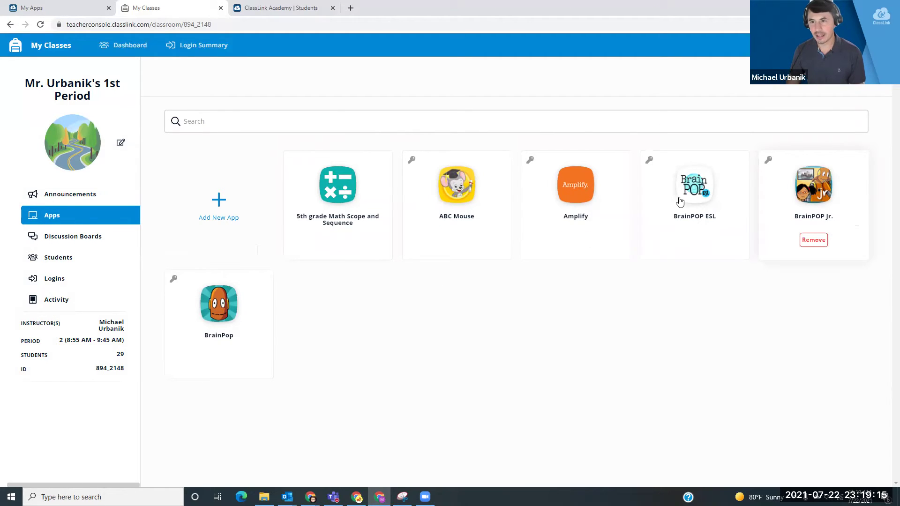
left_click(217, 207)
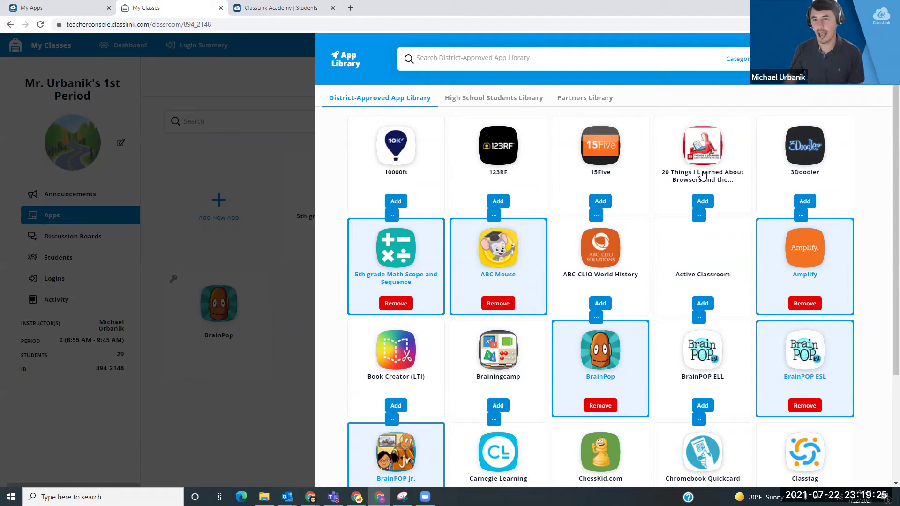
scroll(708, 182, "down", 2)
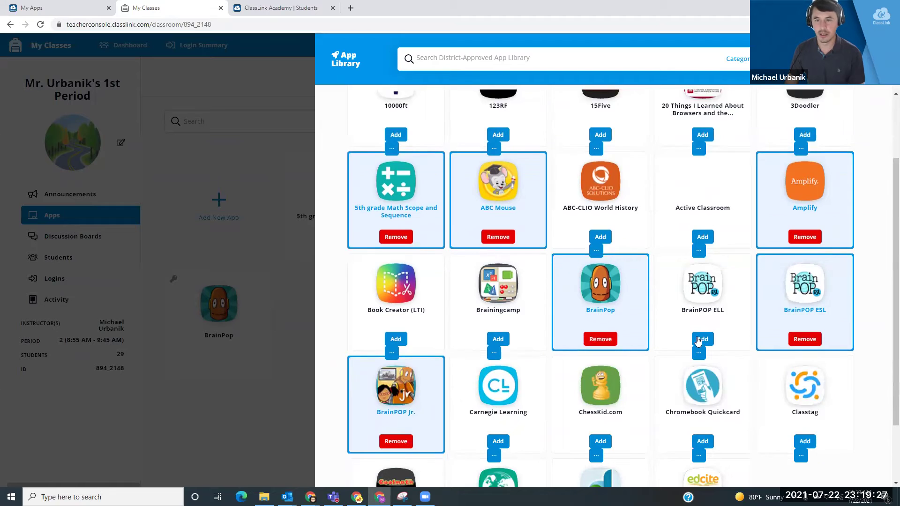
scroll(693, 328, "up", 2)
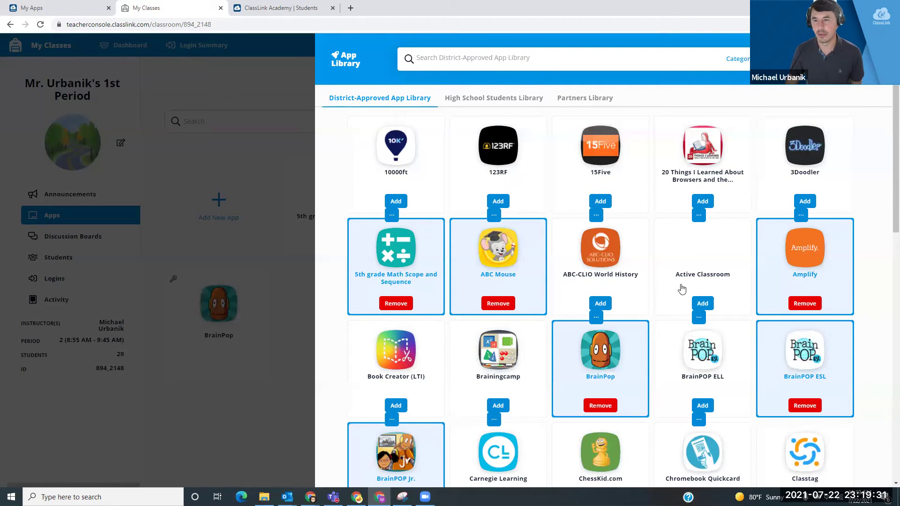
scroll(682, 288, "down", 10)
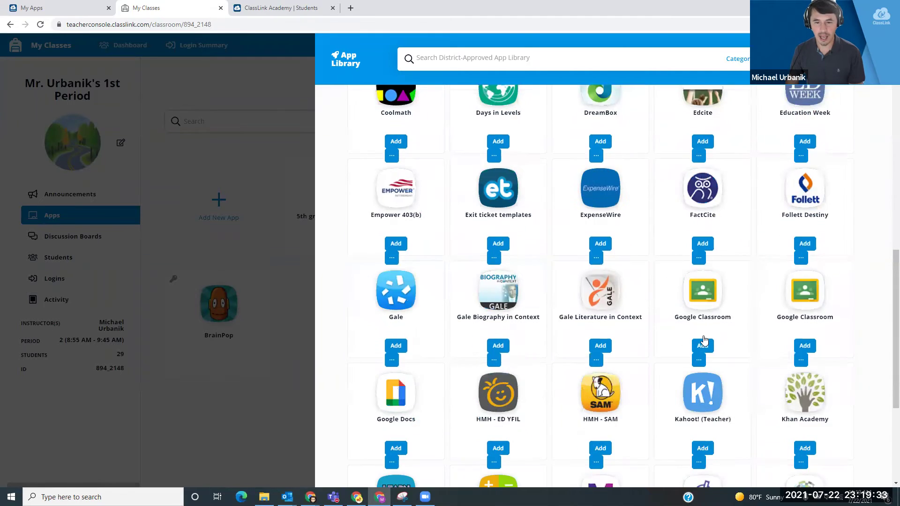
scroll(705, 340, "down", 4)
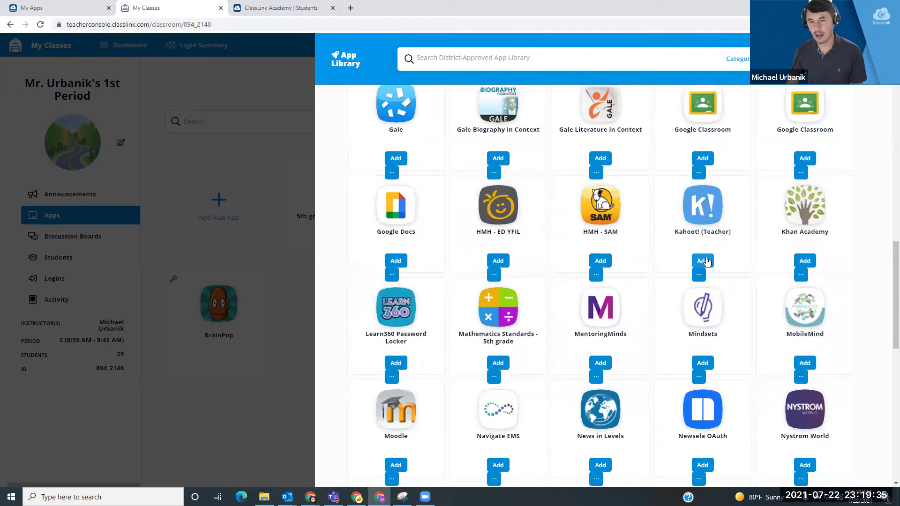
Step: Add Kahoot! (Teacher) to the Hon Eng 9 CP-3, CP-4 and CP-5 classes alongside 1st Period
left_click(699, 276)
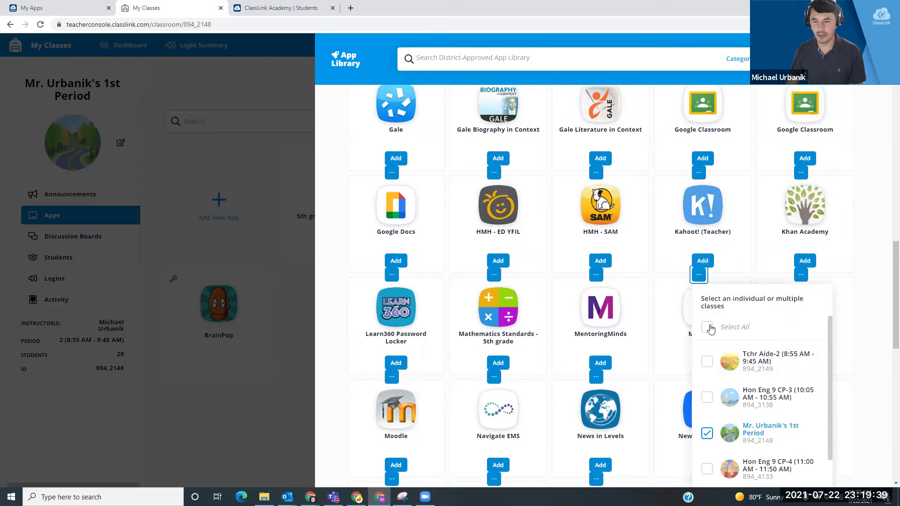
scroll(710, 375, "down", 1)
left_click(709, 400)
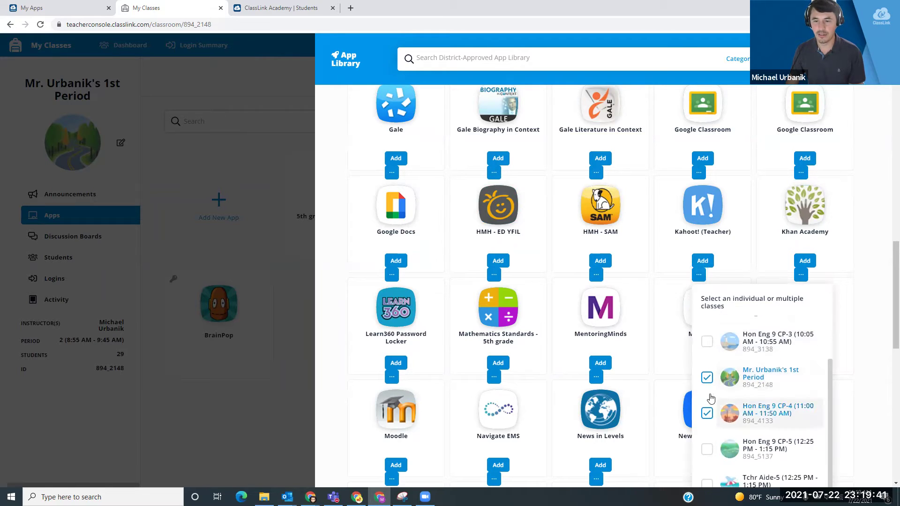
left_click(707, 341)
left_click(707, 449)
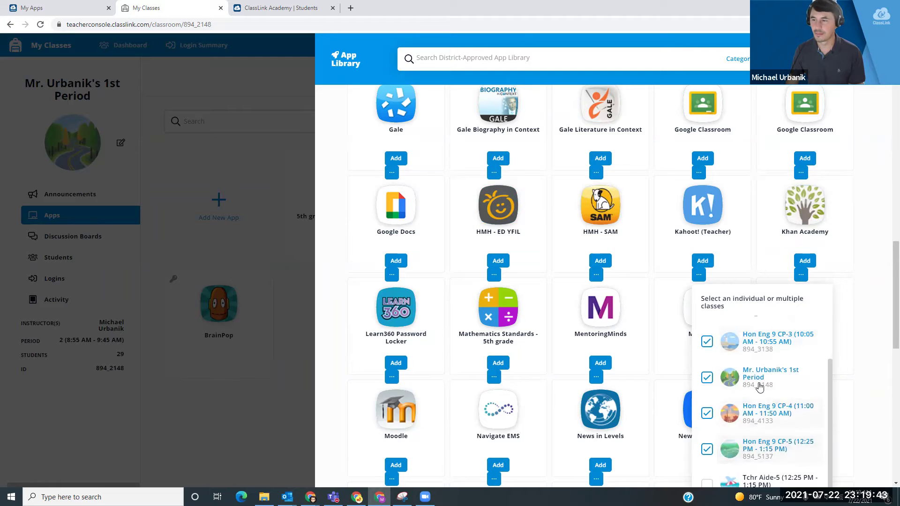
scroll(759, 374, "down", 4)
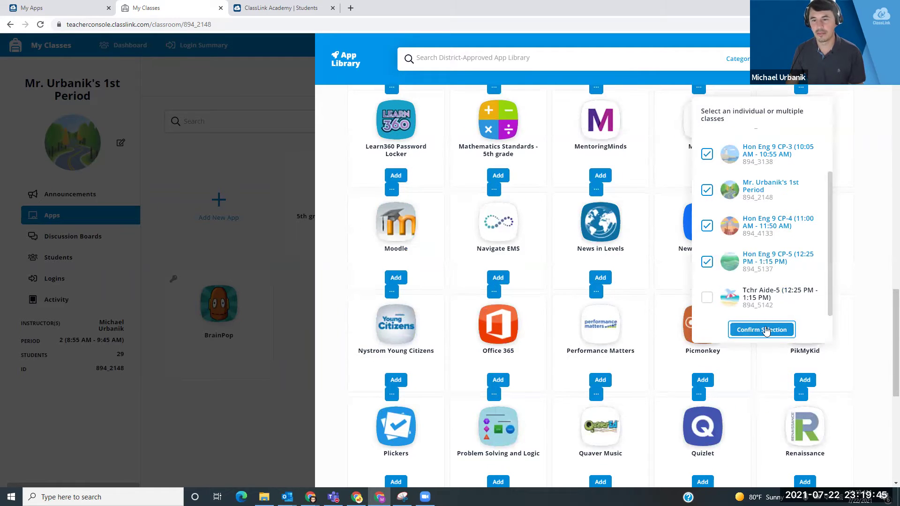
left_click(765, 330)
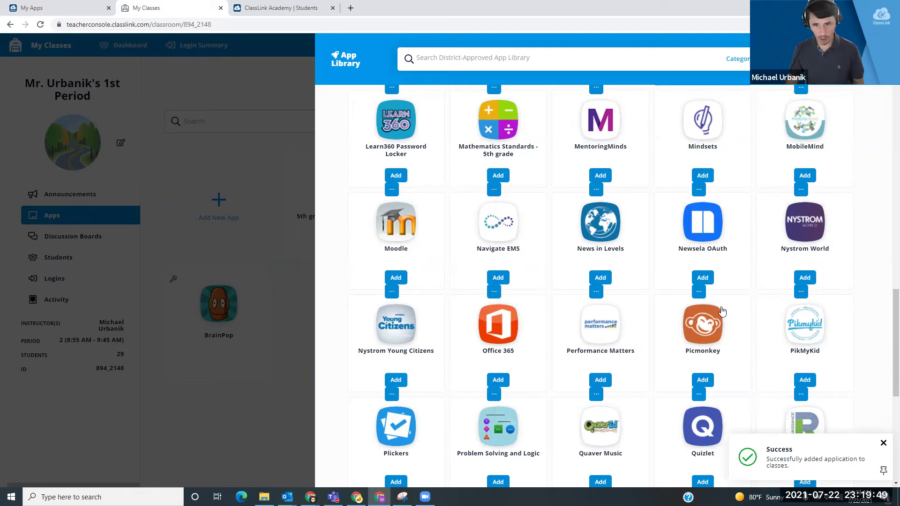
scroll(721, 312, "up", 8)
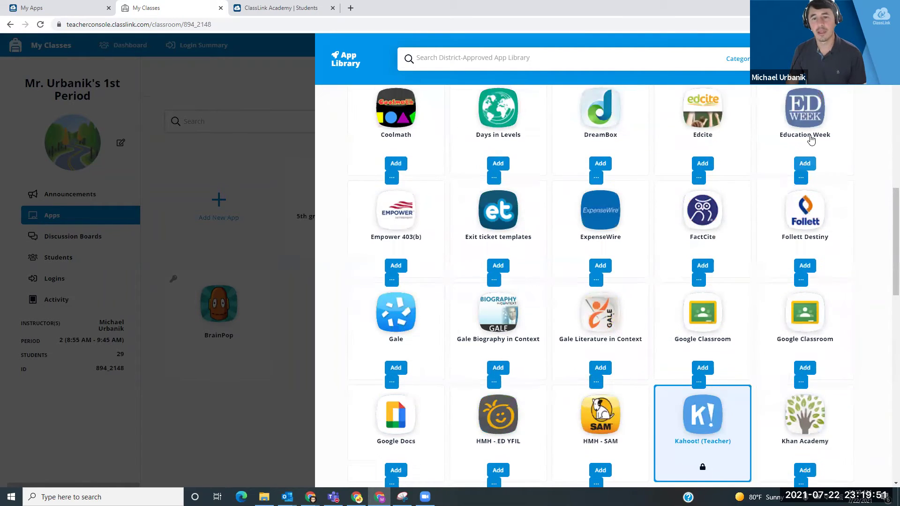
scroll(886, 201, "up", 8)
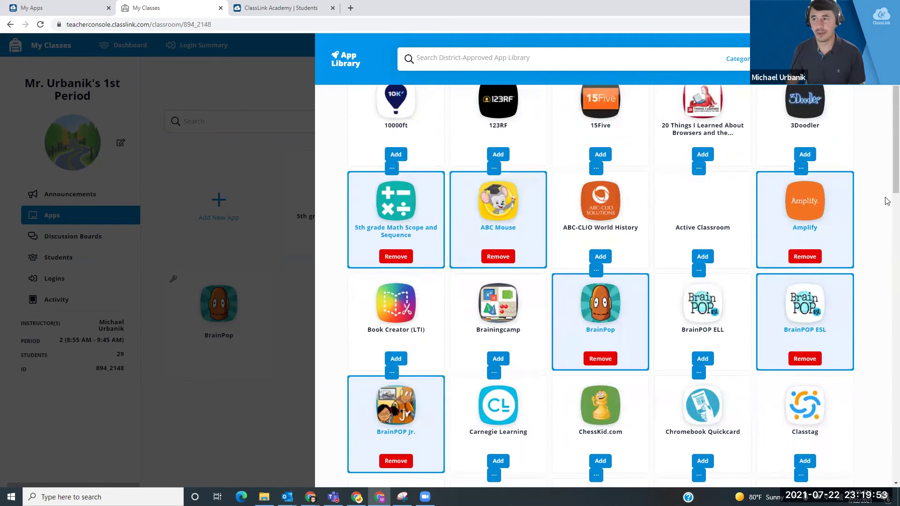
scroll(886, 201, "up", 1)
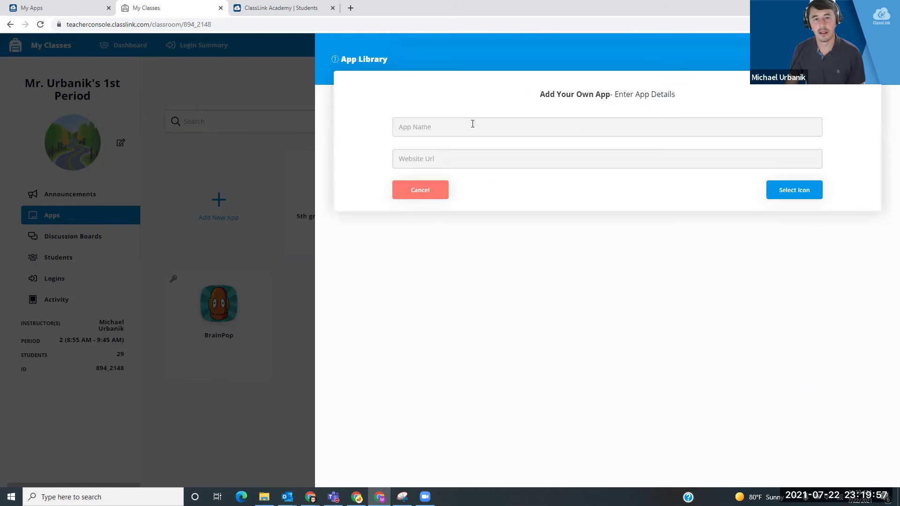
left_click(473, 124)
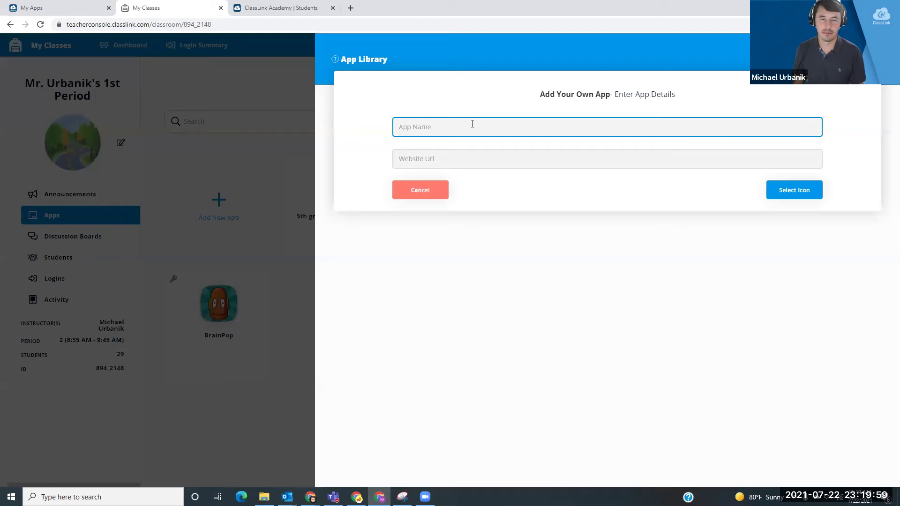
type("News")
left_click(450, 159)
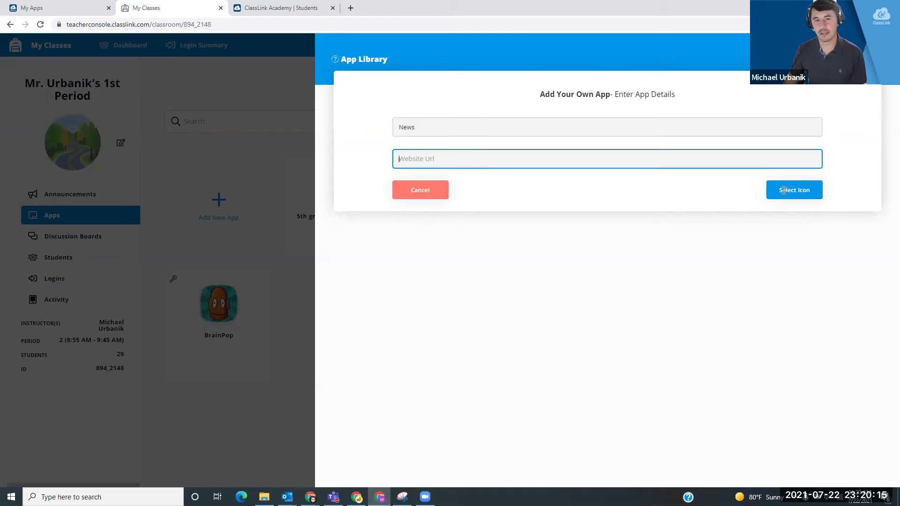
type("www.ms")
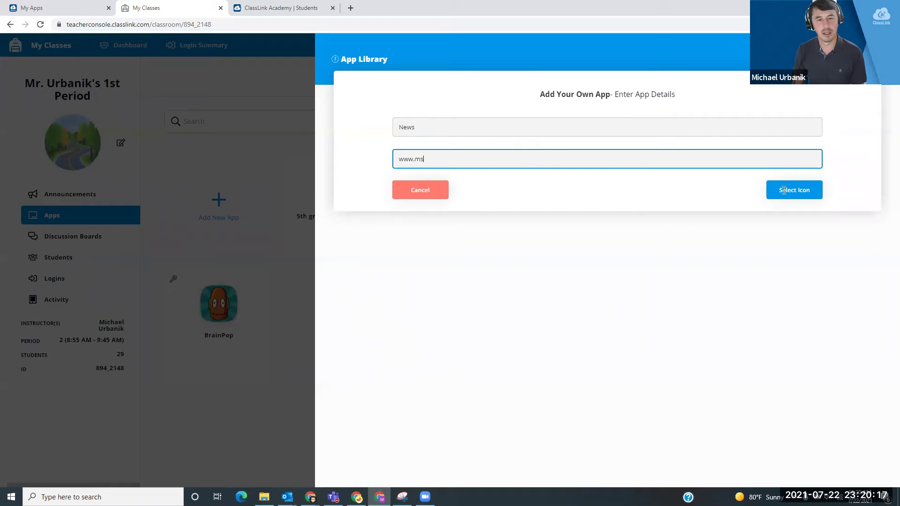
type("nbc.com")
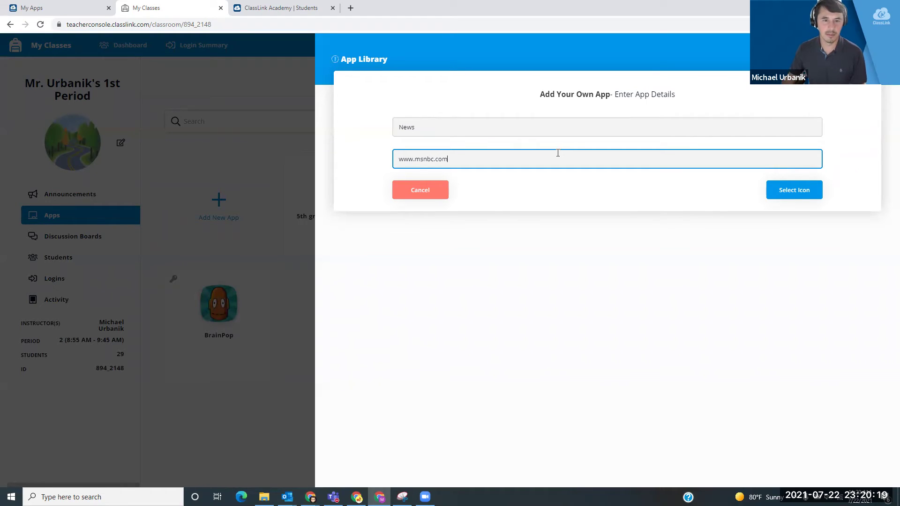
left_click(795, 192)
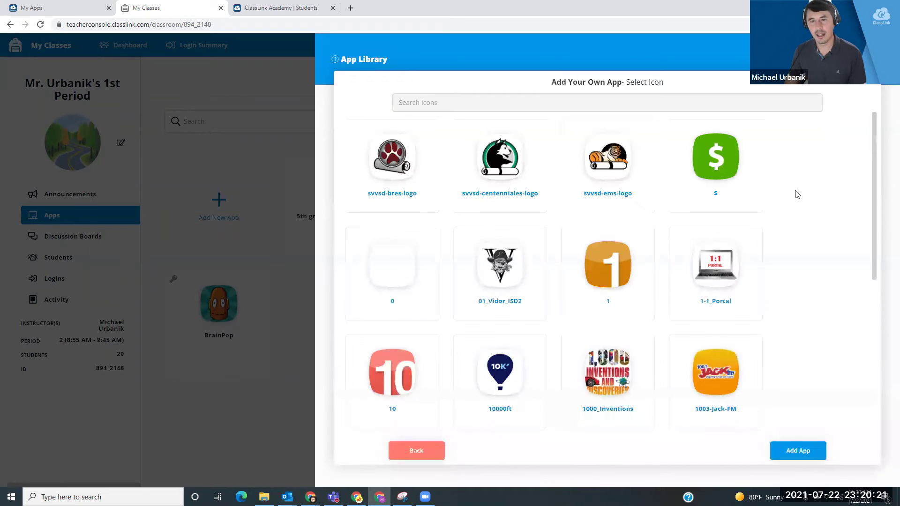
Step: Search the icon library with 'msnb' and give the News app the MSNBC icon
left_click(476, 101)
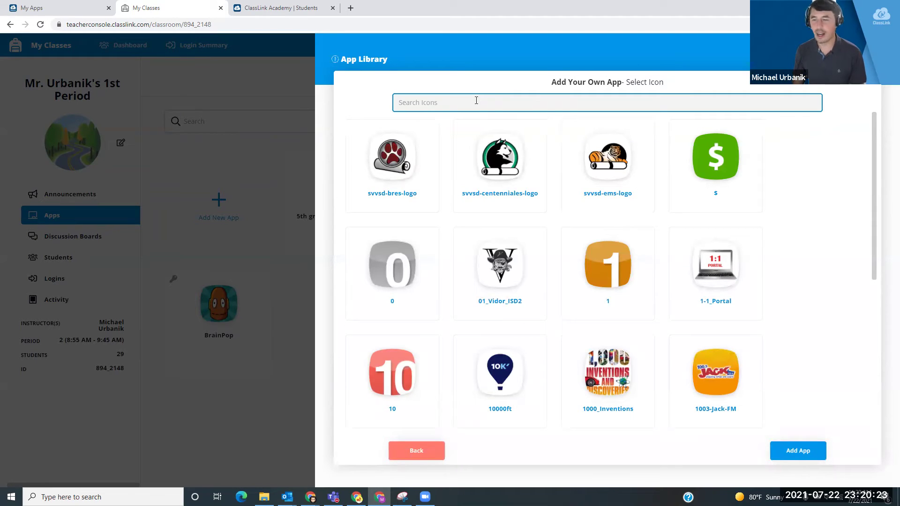
type("news")
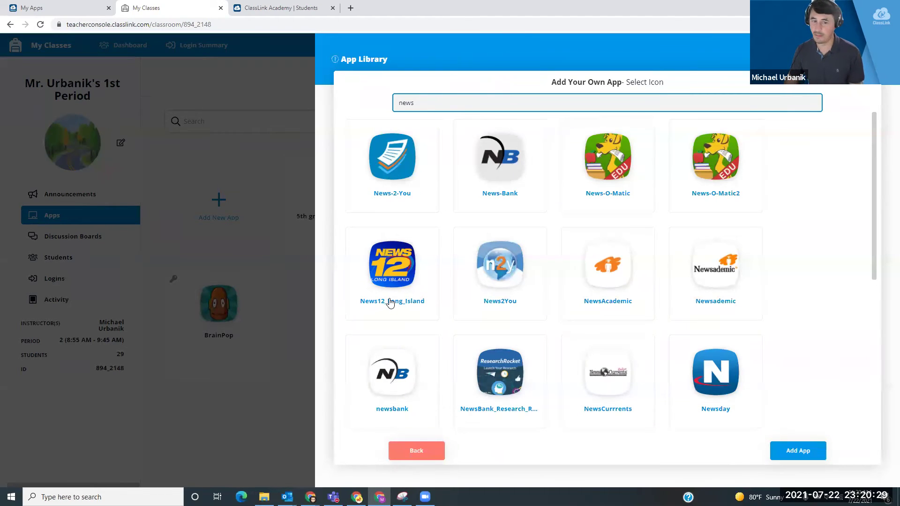
scroll(609, 257, "down", 4)
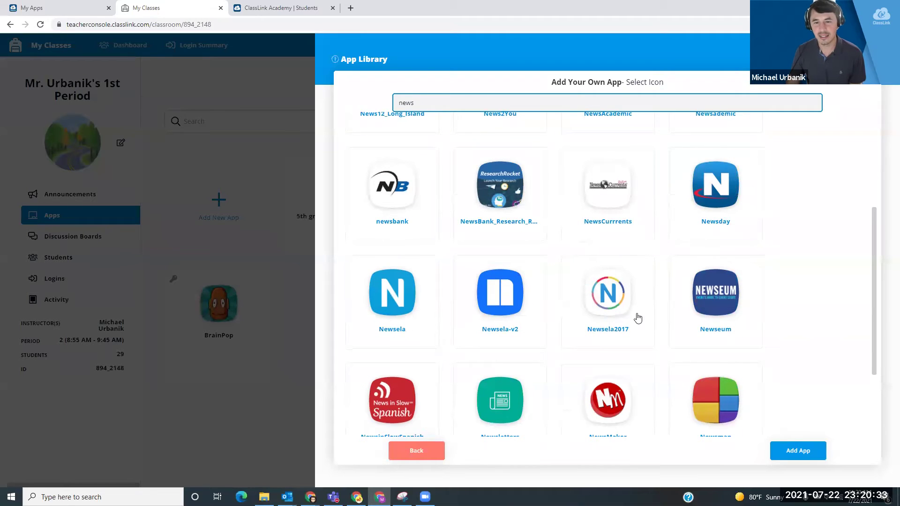
scroll(652, 323, "down", 1)
scroll(652, 322, "down", 2)
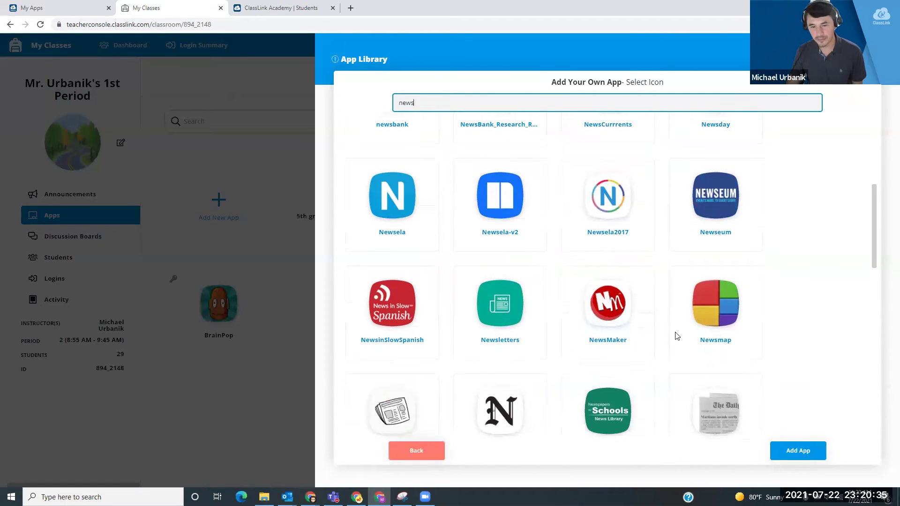
scroll(712, 338, "down", 2)
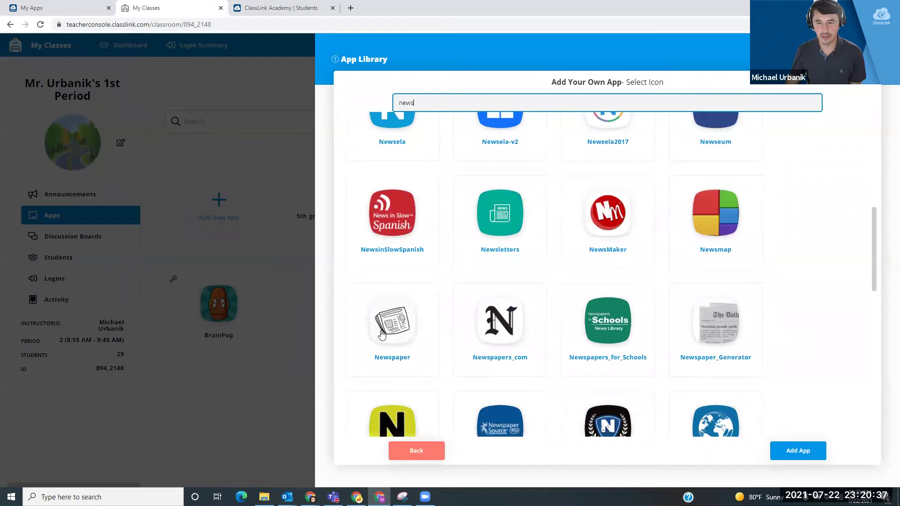
left_click(519, 334)
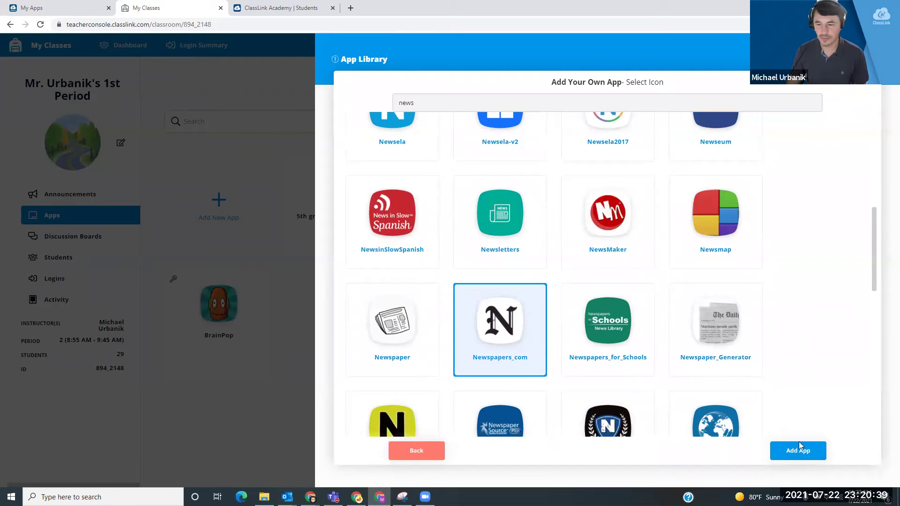
triple_click(536, 108)
type("ms")
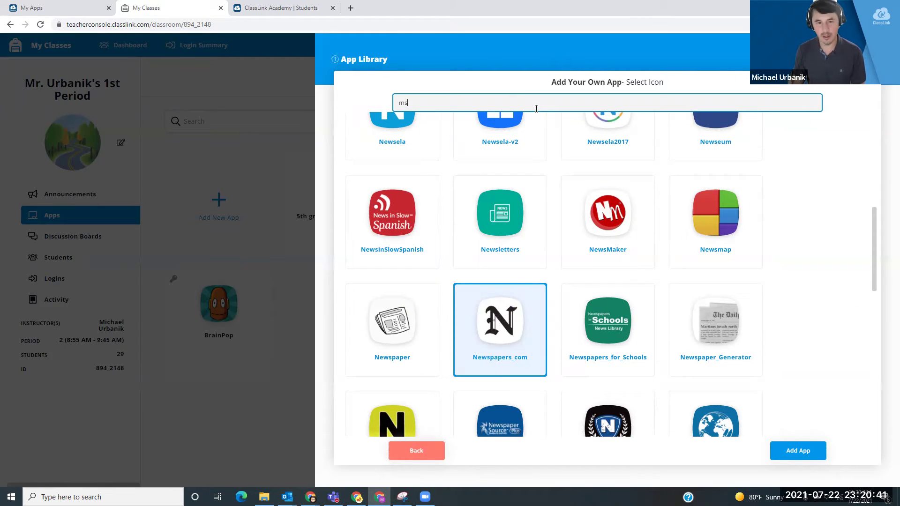
type("nbc")
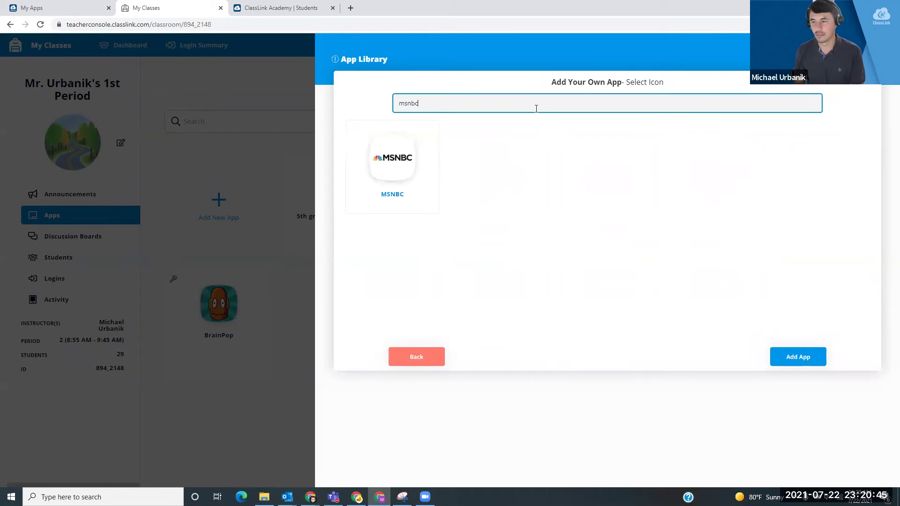
left_click(370, 146)
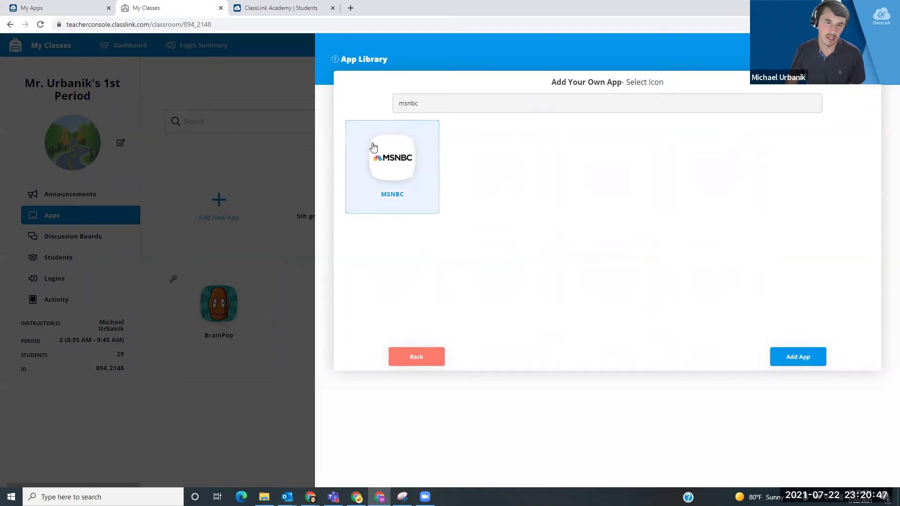
left_click(797, 357)
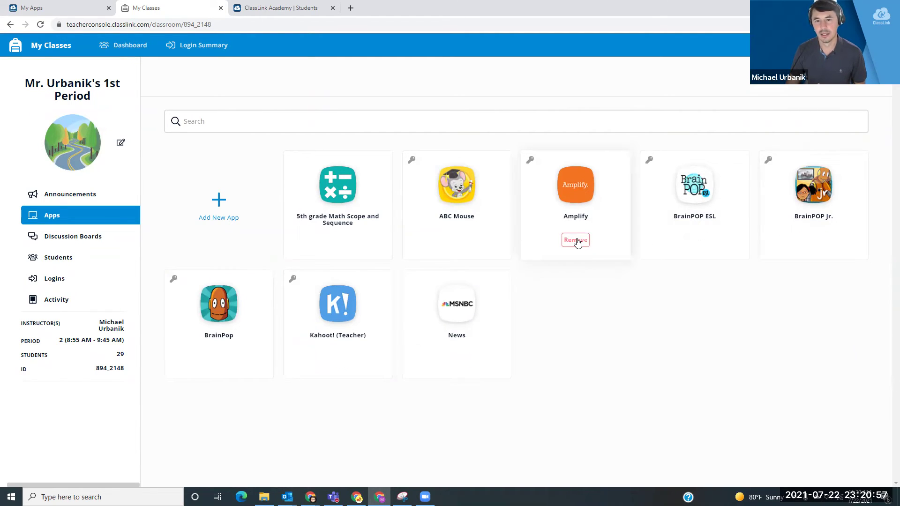
Step: Remove the Amplify app from the 1st Period class apps
left_click(575, 240)
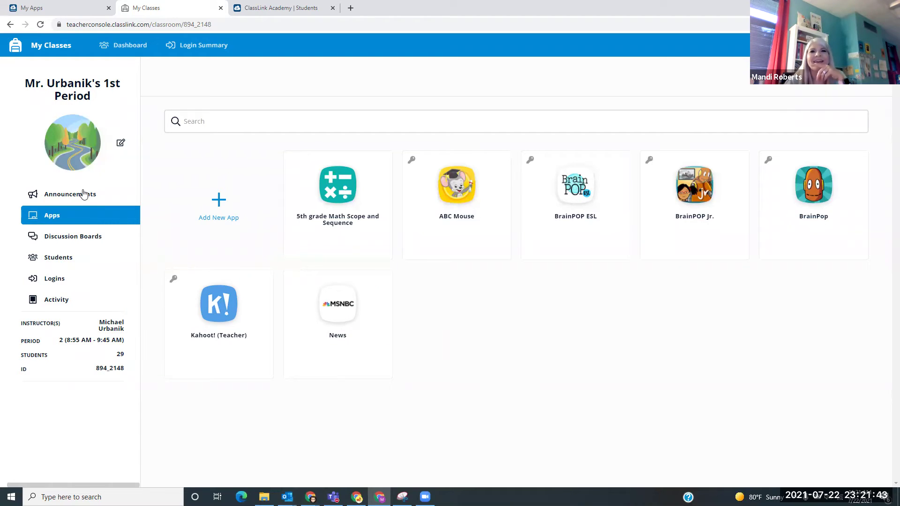
Step: Post 'This is a new thread.' on the 1st Period Discussion Boards and collapse its replies
left_click(93, 240)
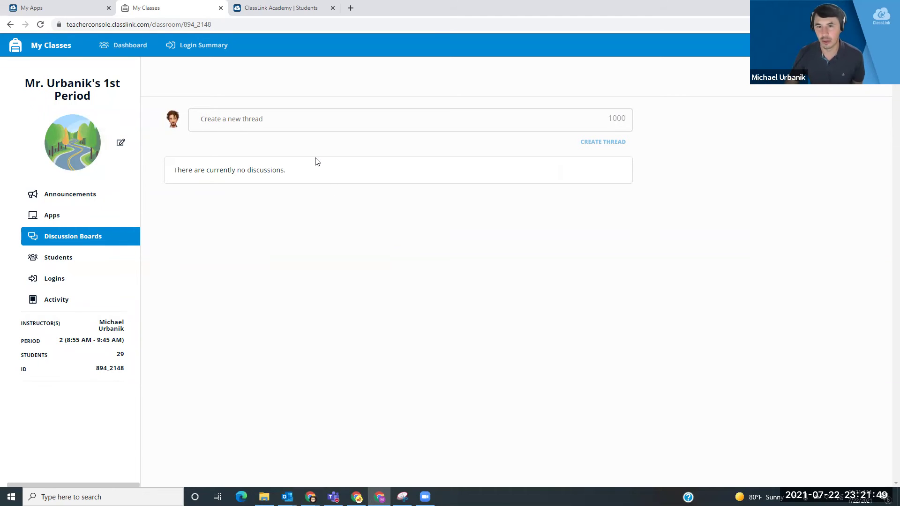
left_click(316, 120)
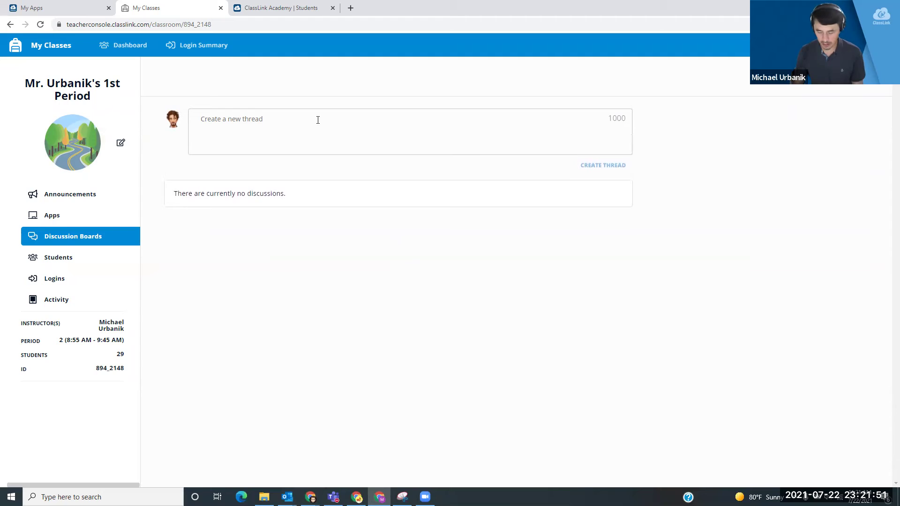
type("This ")
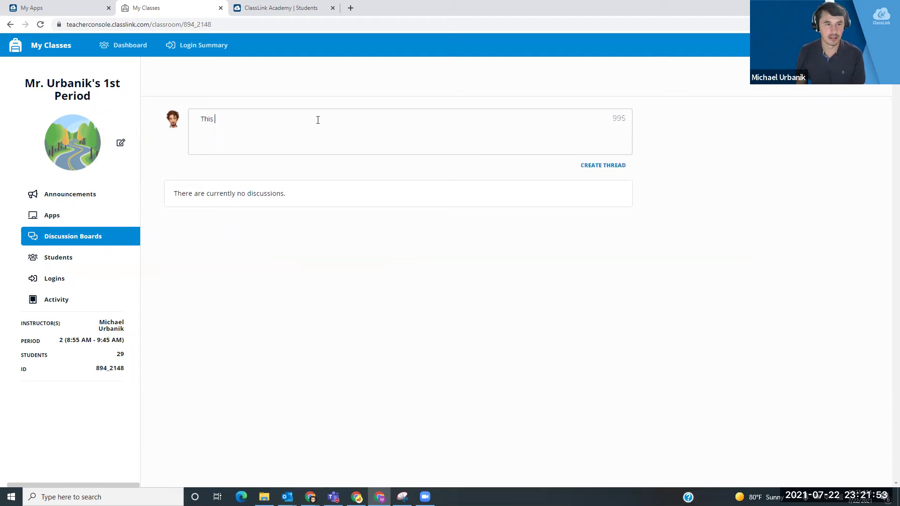
type("is a new thread.")
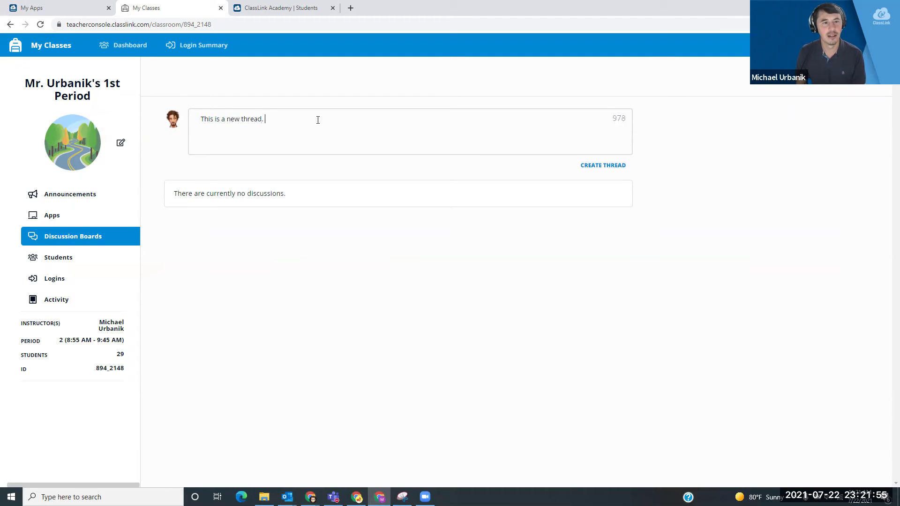
left_click(607, 169)
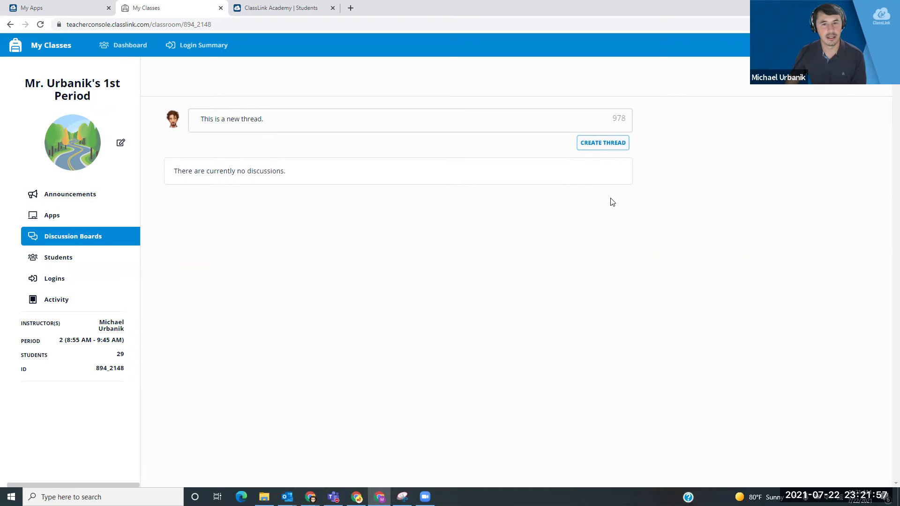
left_click(605, 141)
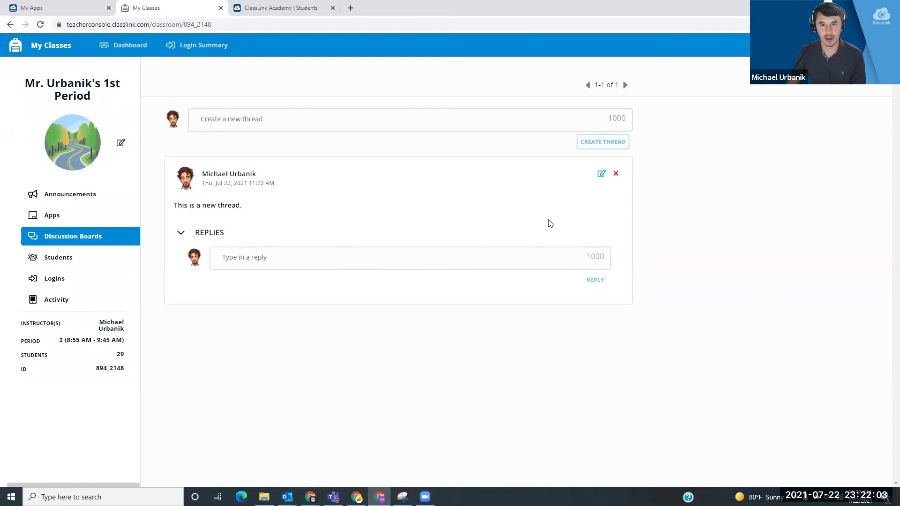
left_click(179, 233)
Step: Re-save the thread unchanged, then delete it and confirm the deletion
left_click(179, 234)
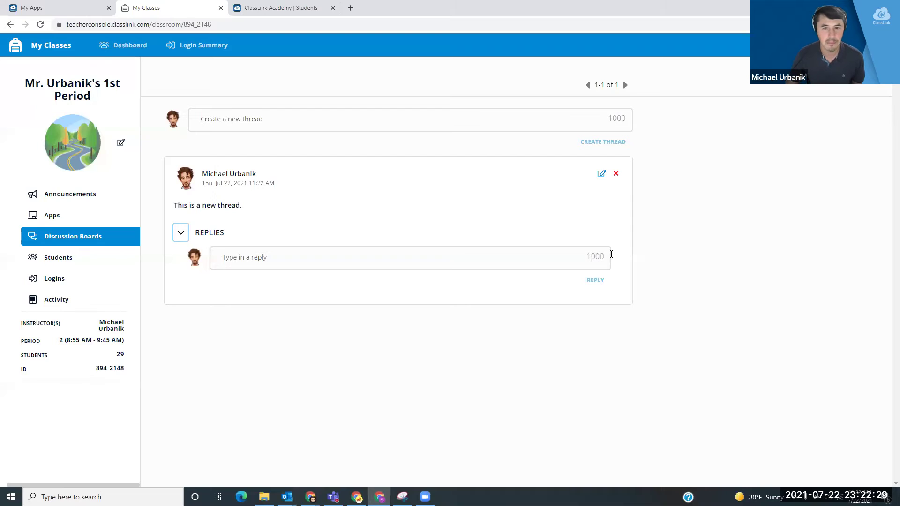
left_click(601, 176)
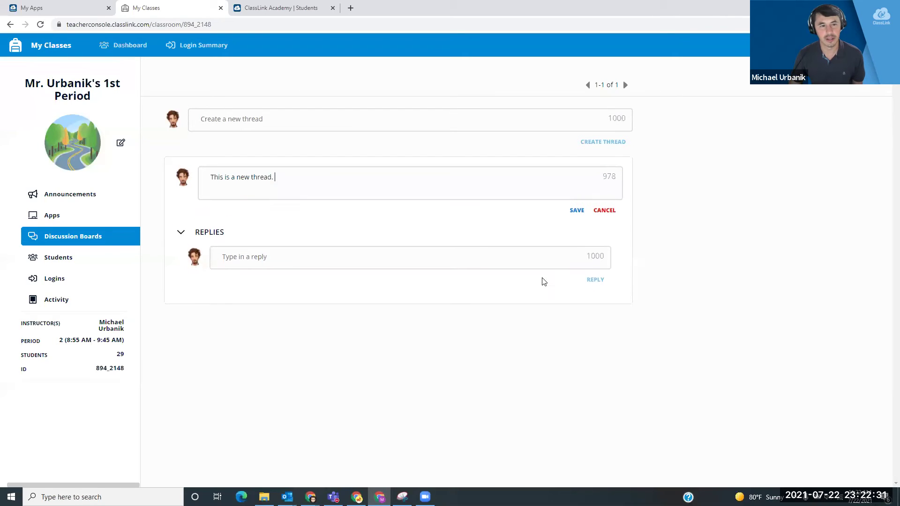
left_click(572, 226)
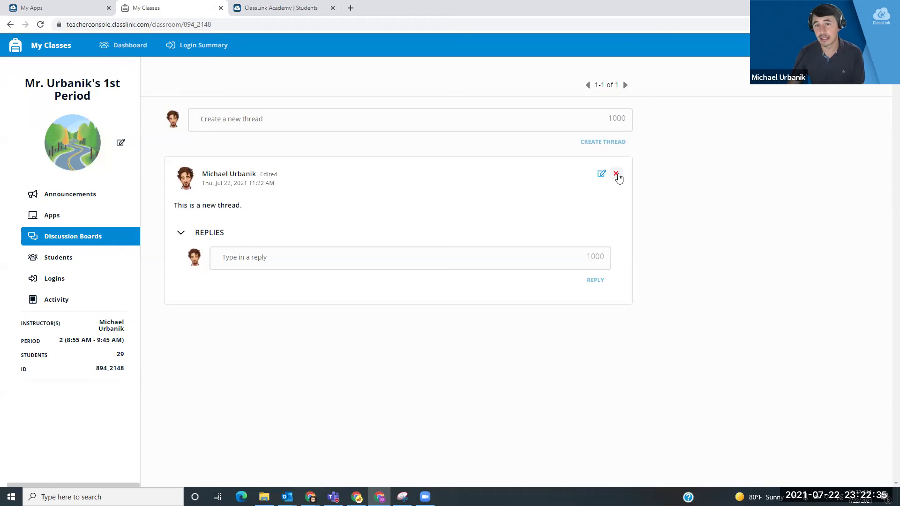
left_click(616, 174)
left_click(637, 148)
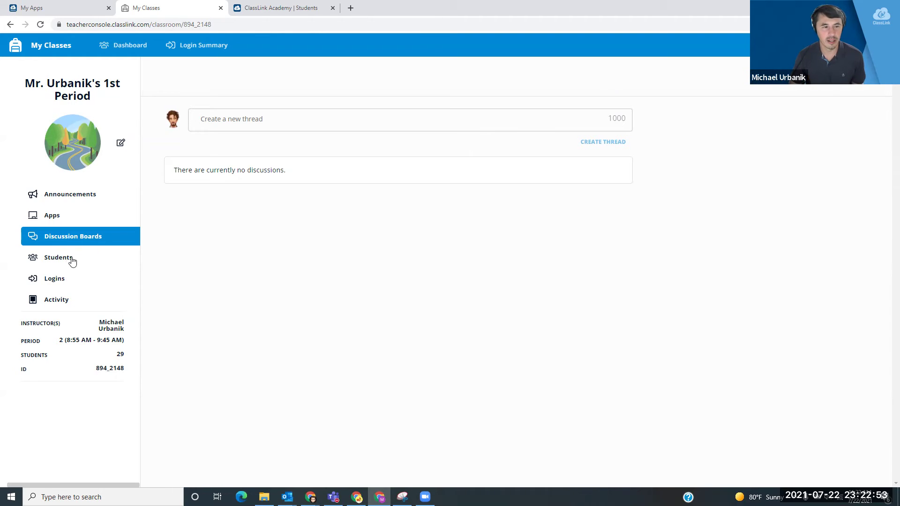
left_click(73, 260)
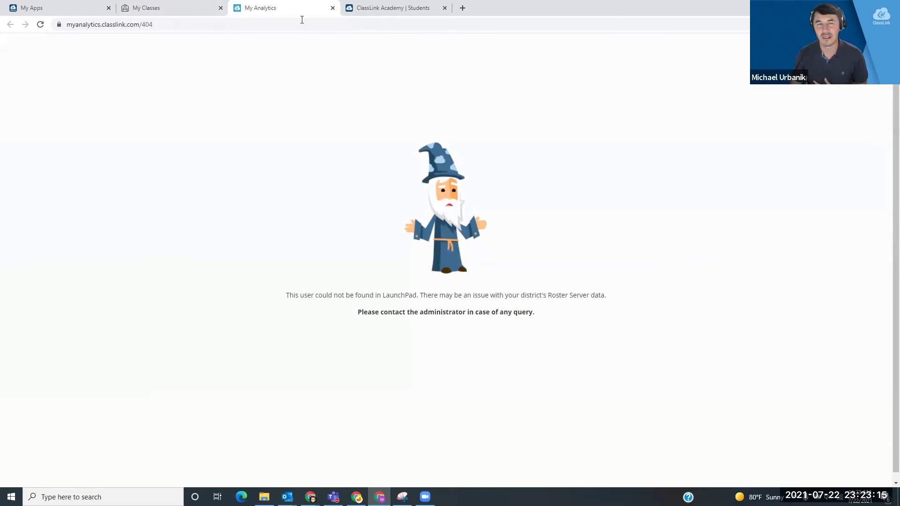
Step: Close the separate My Analytics window and tick the first two students on the roster
left_click_drag(262, 8, 476, 89)
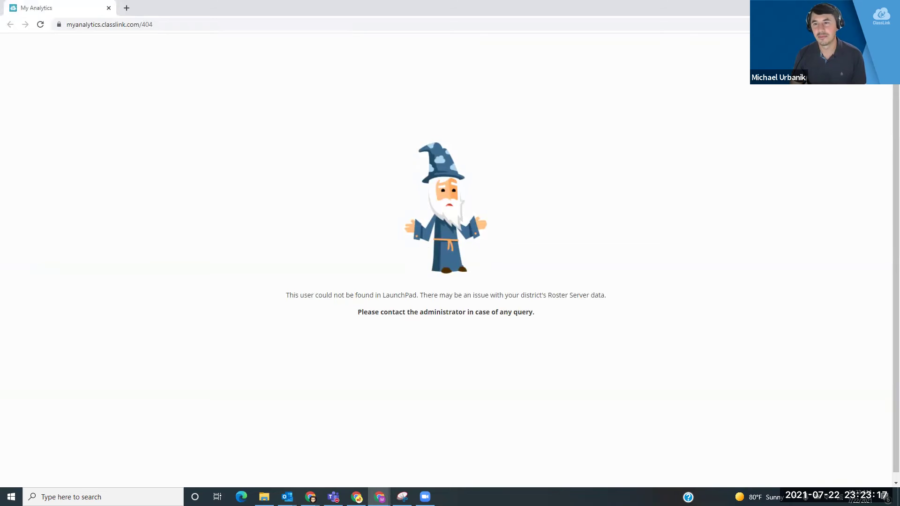
key("ctrl+w")
left_click(866, 162)
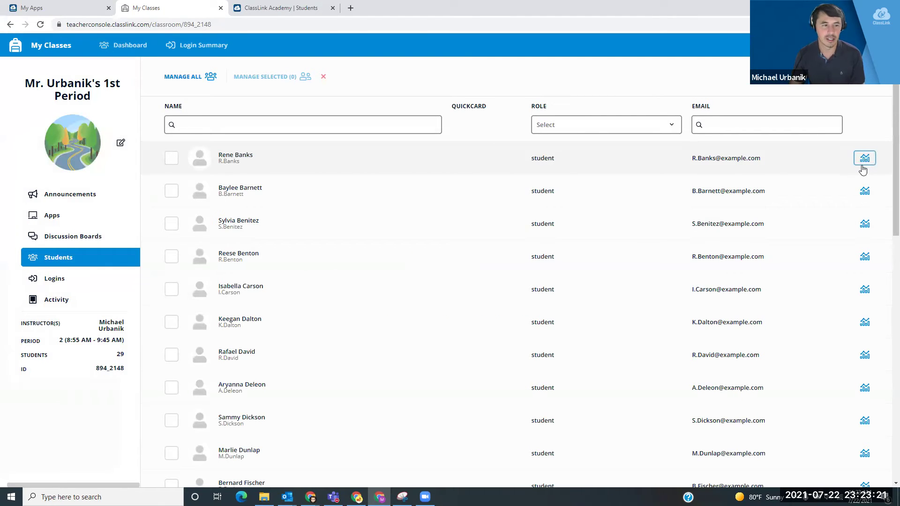
left_click(172, 160)
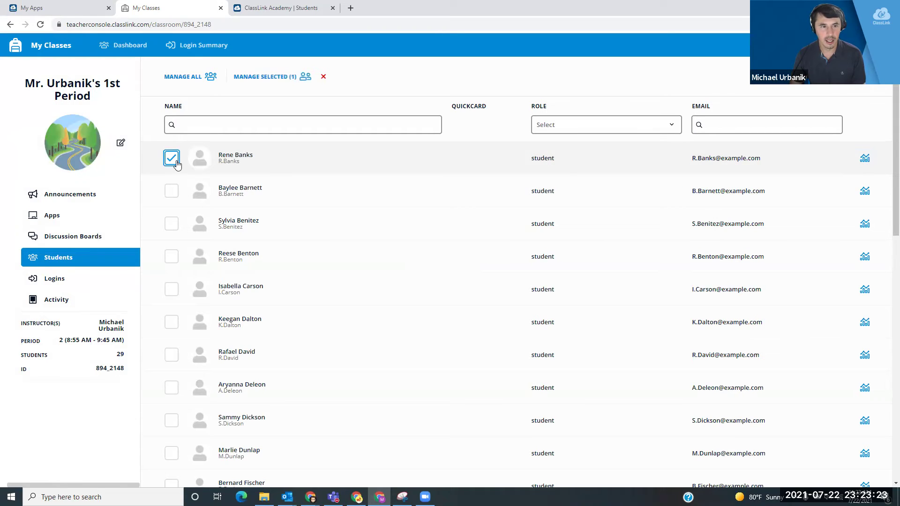
left_click(171, 191)
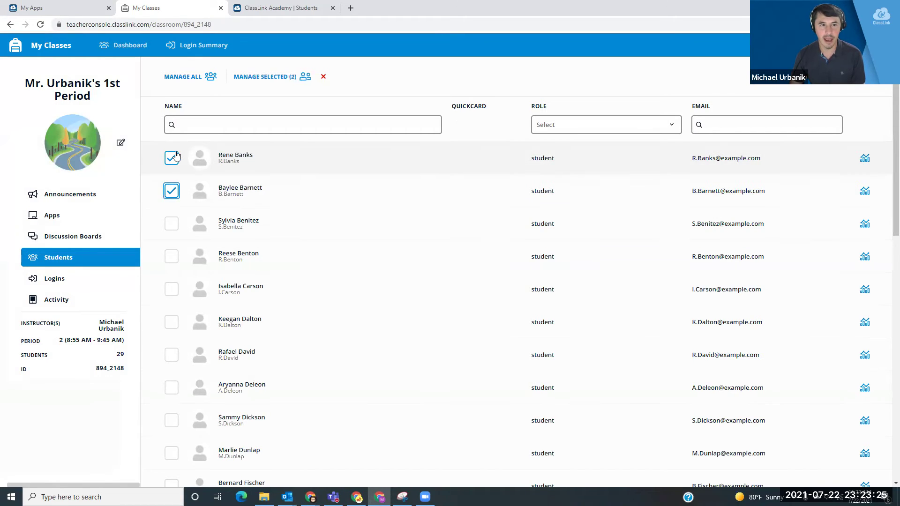
Step: Untick the second student, then review and close the first student's Manage Student panel
left_click(171, 190)
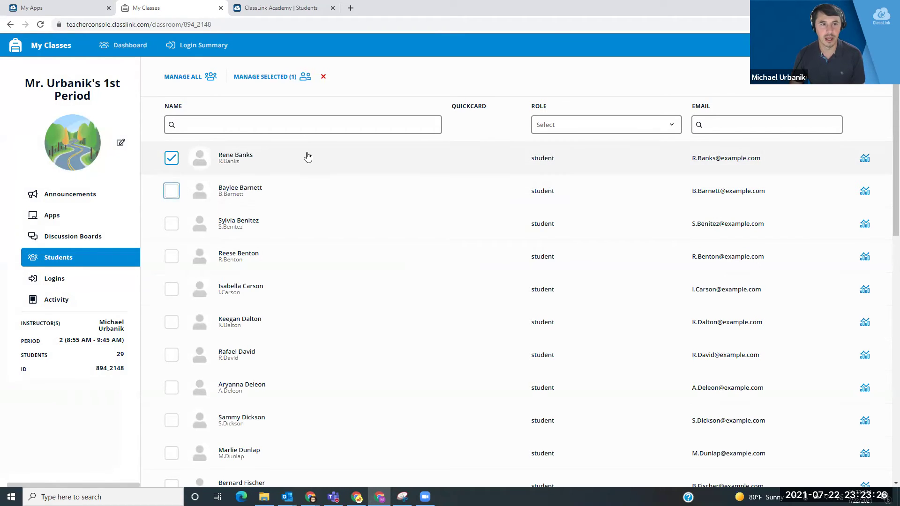
left_click(277, 165)
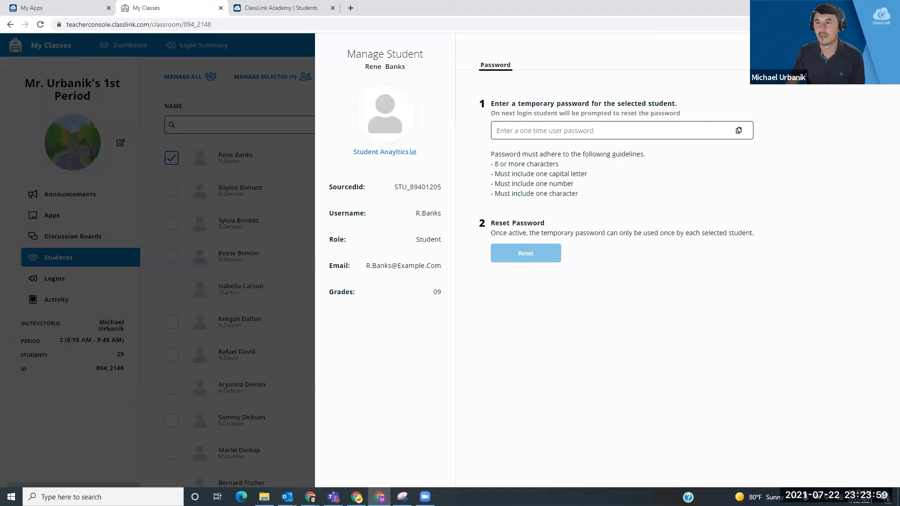
key("Escape")
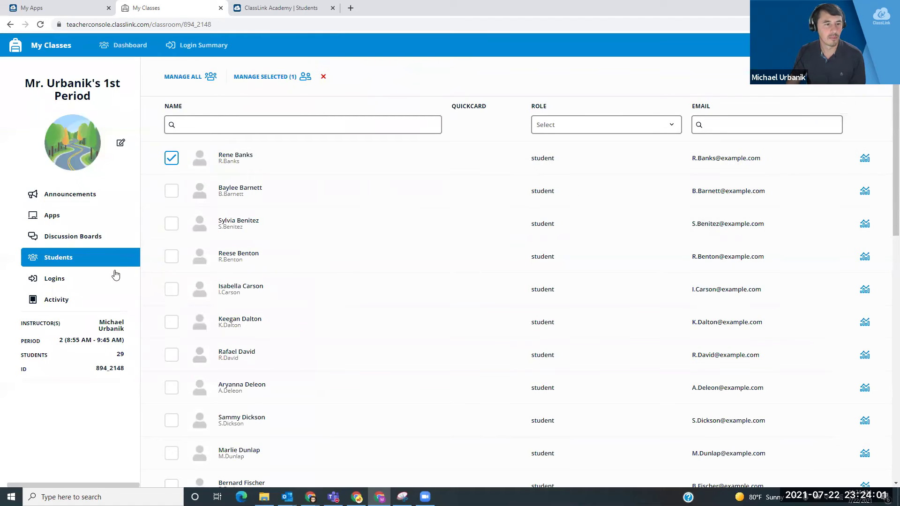
Step: Show the Logins report for the Current Week, Jul 19–25, 2021
left_click(75, 277)
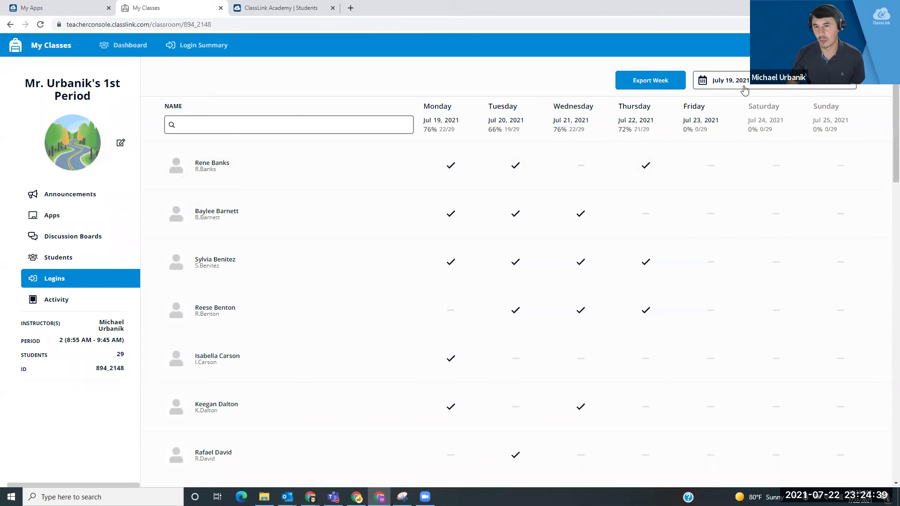
left_click(761, 87)
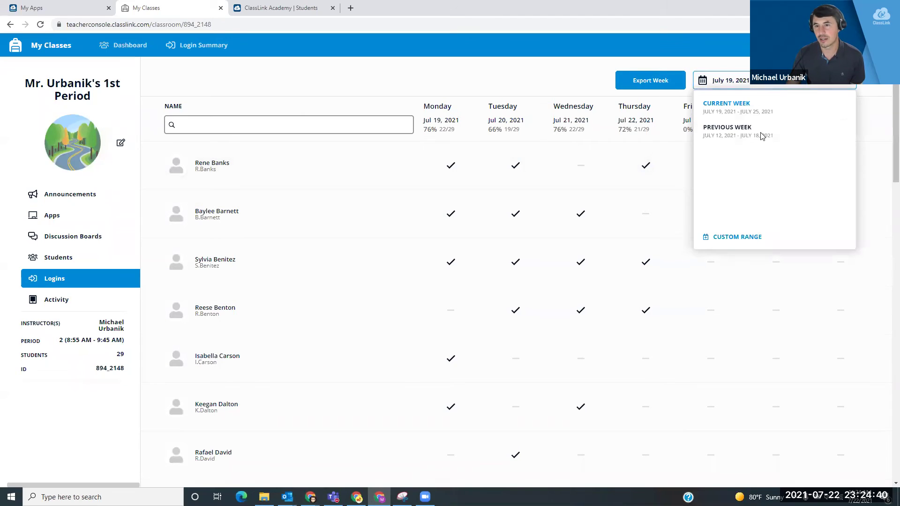
left_click(743, 238)
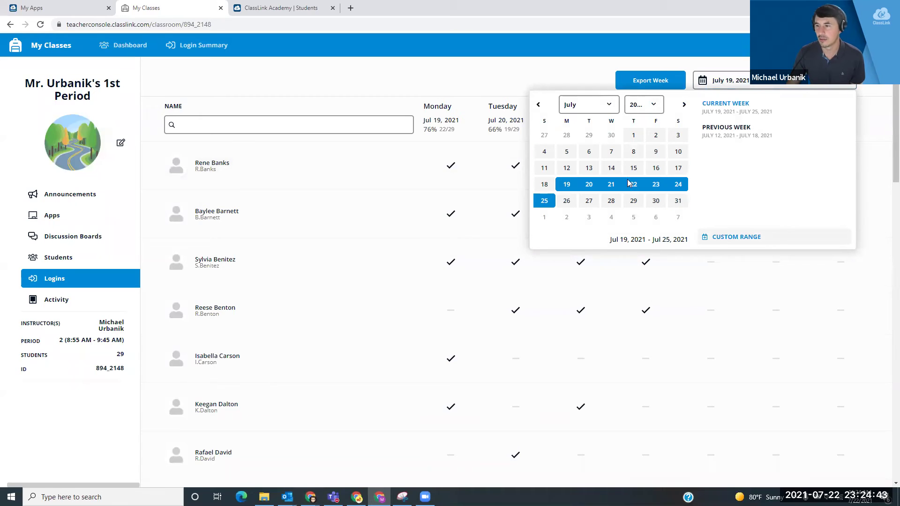
left_click(744, 56)
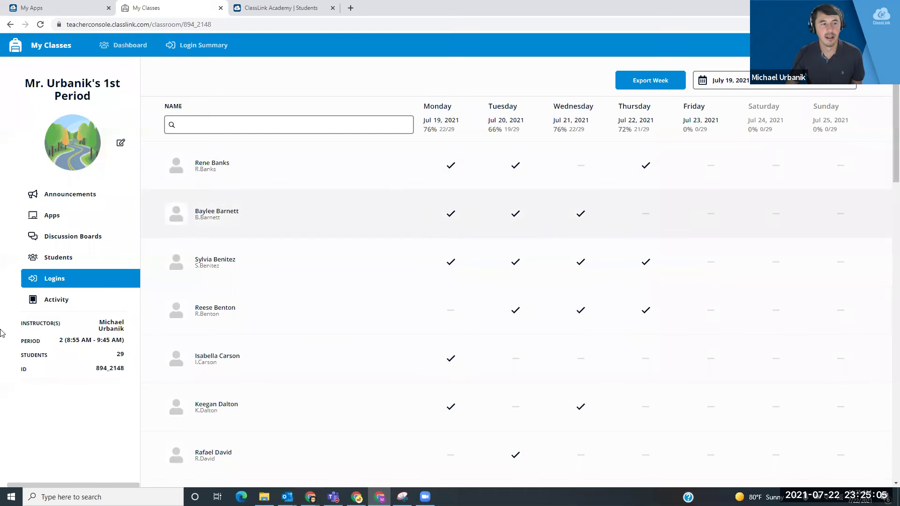
left_click(51, 302)
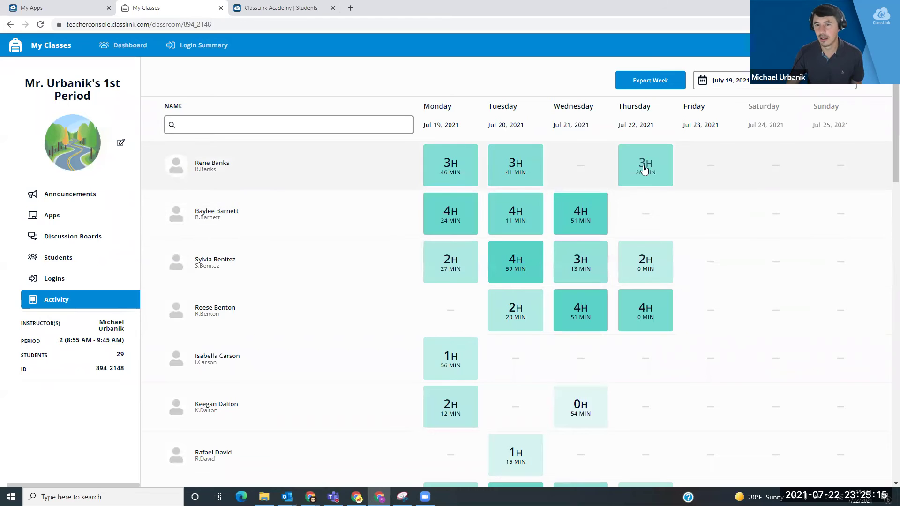
Step: Review three students' Wednesday and Thursday usage summaries, then return to the Dashboard
left_click(645, 169)
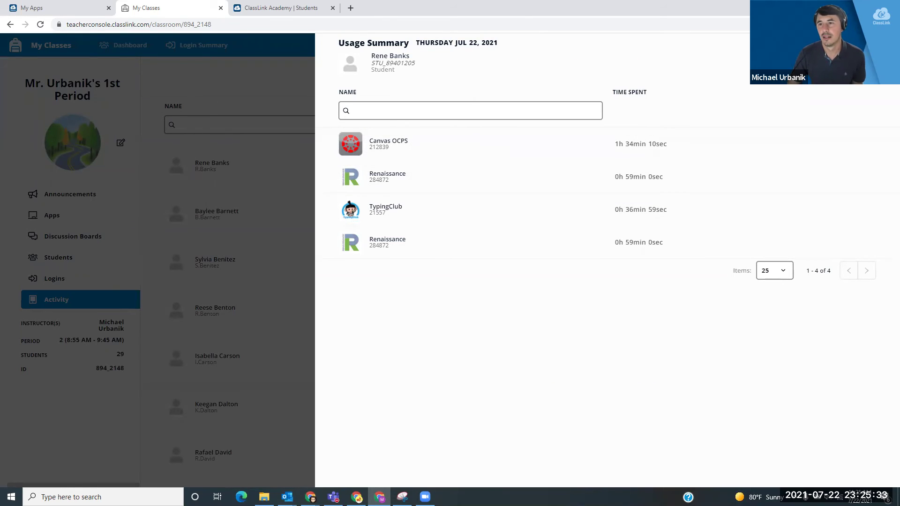
key("Escape")
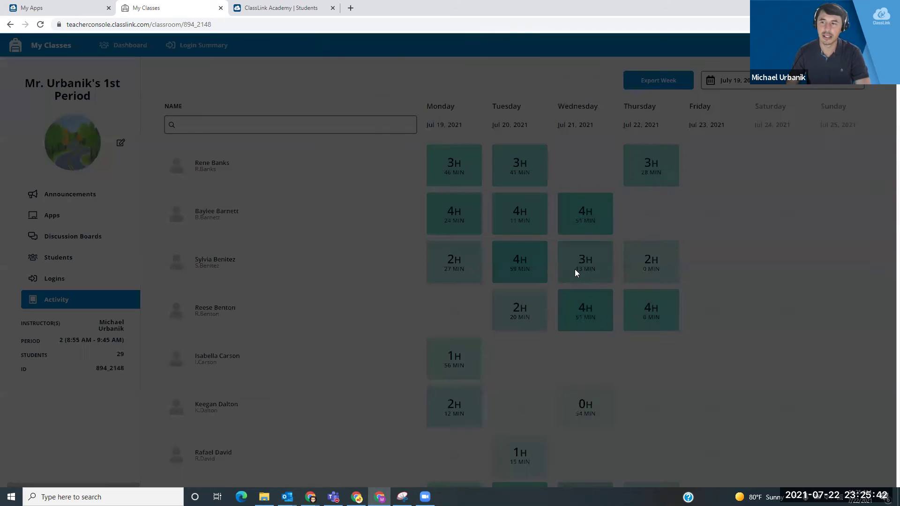
left_click(575, 274)
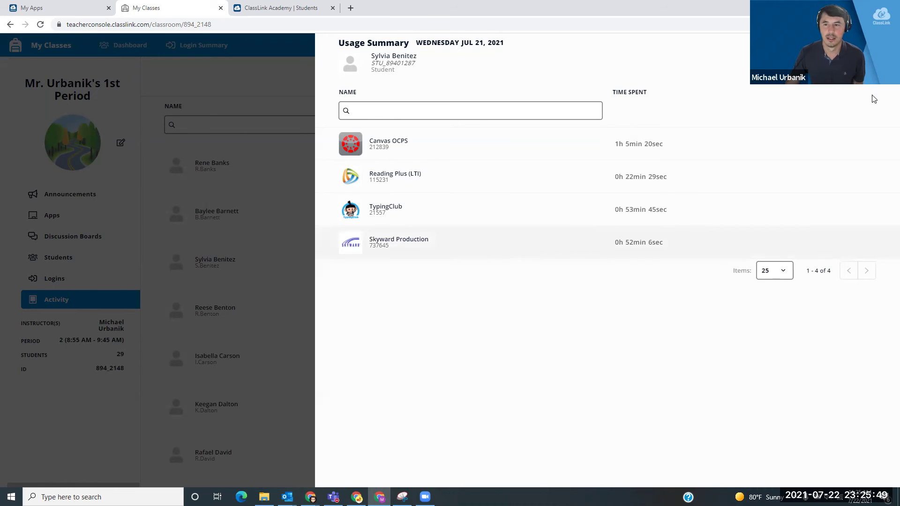
key("Escape")
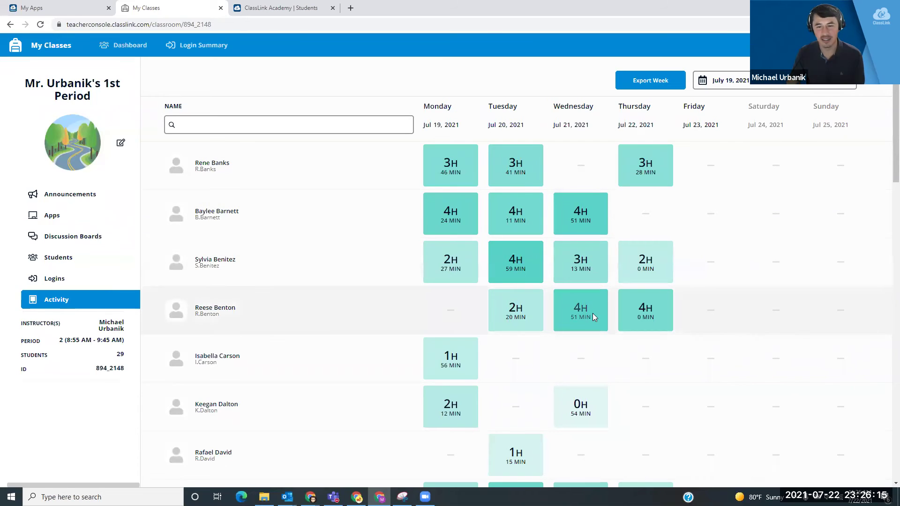
left_click(593, 313)
key("Escape")
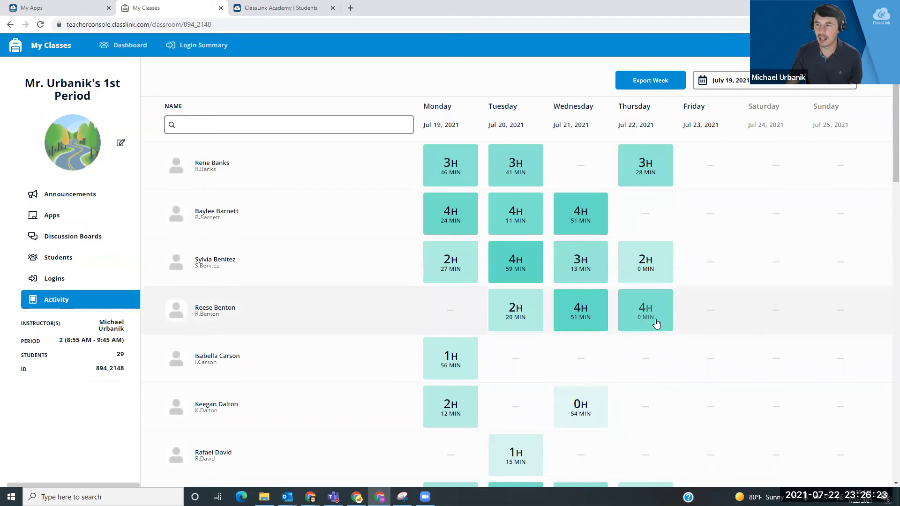
left_click(655, 323)
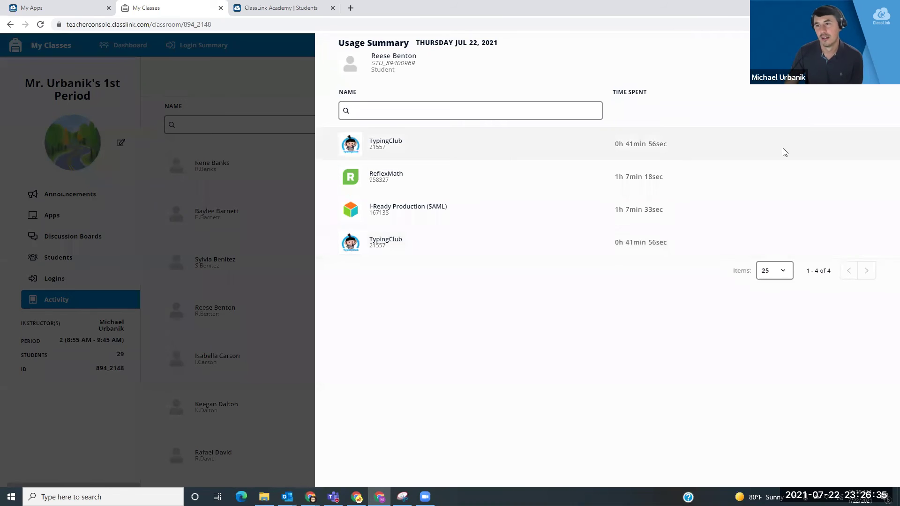
left_click(881, 43)
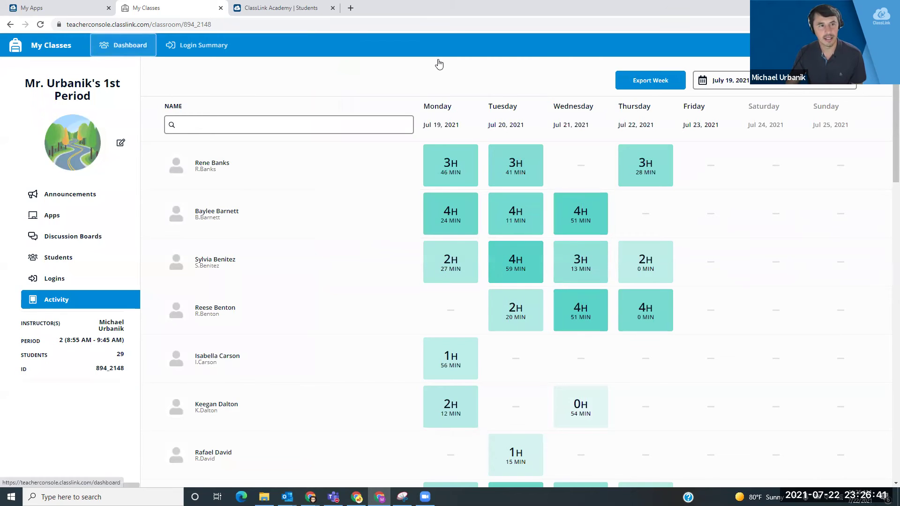
left_click(123, 50)
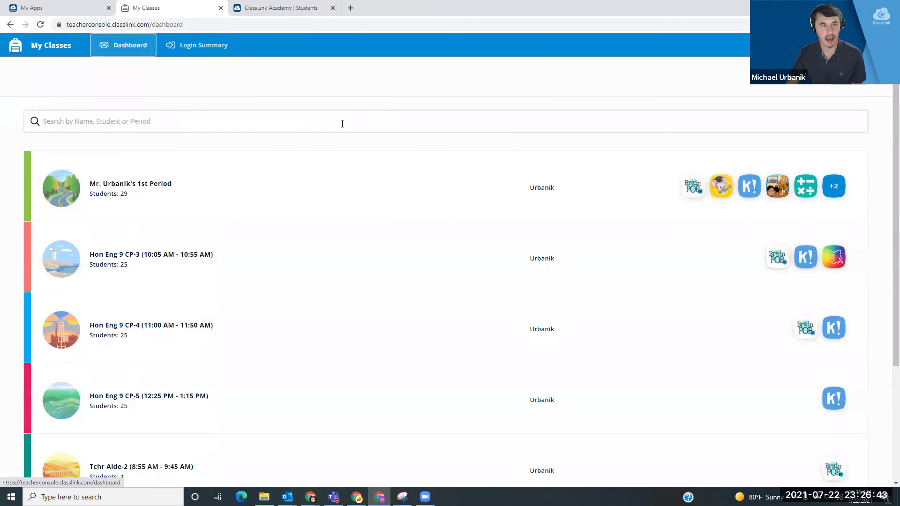
Step: Review this week's daily login percentages for all six classes in Login Summary, then return to the Dashboard
scroll(443, 255, "down", 3)
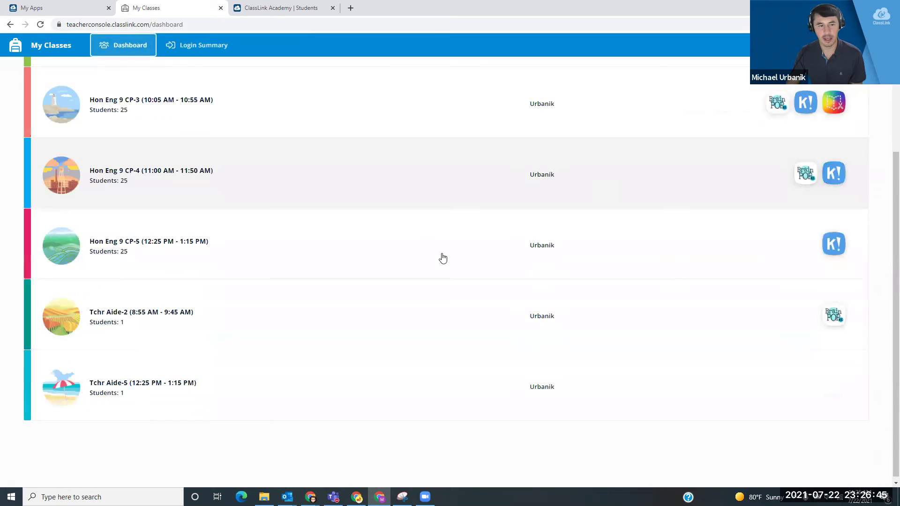
scroll(453, 315, "up", 3)
left_click(212, 50)
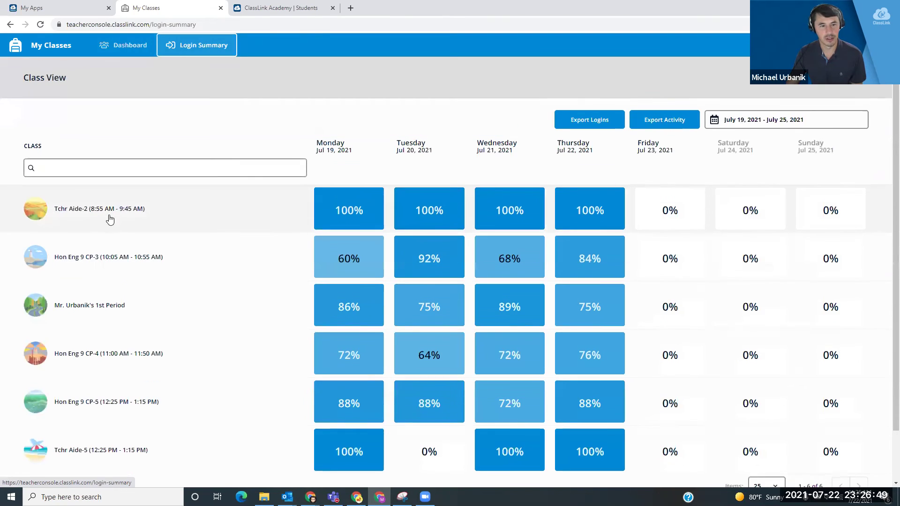
scroll(404, 248, "down", 1)
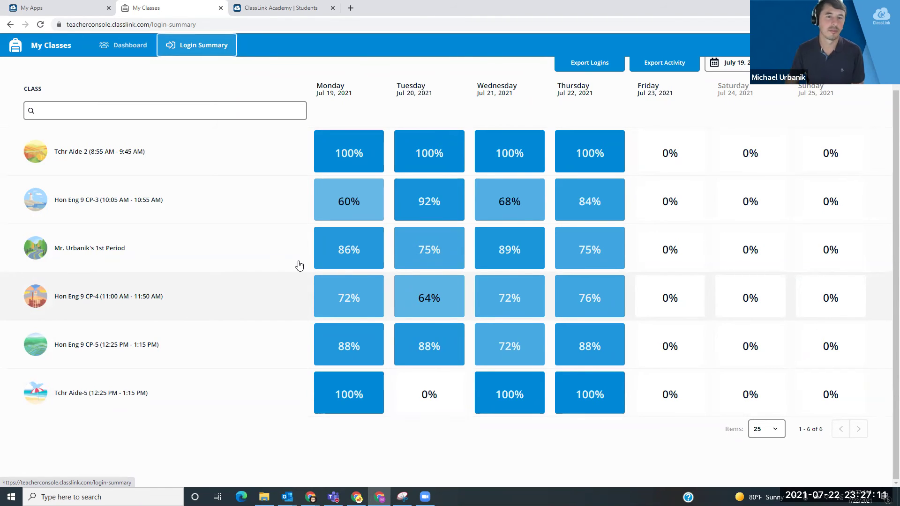
scroll(131, 155, "up", 2)
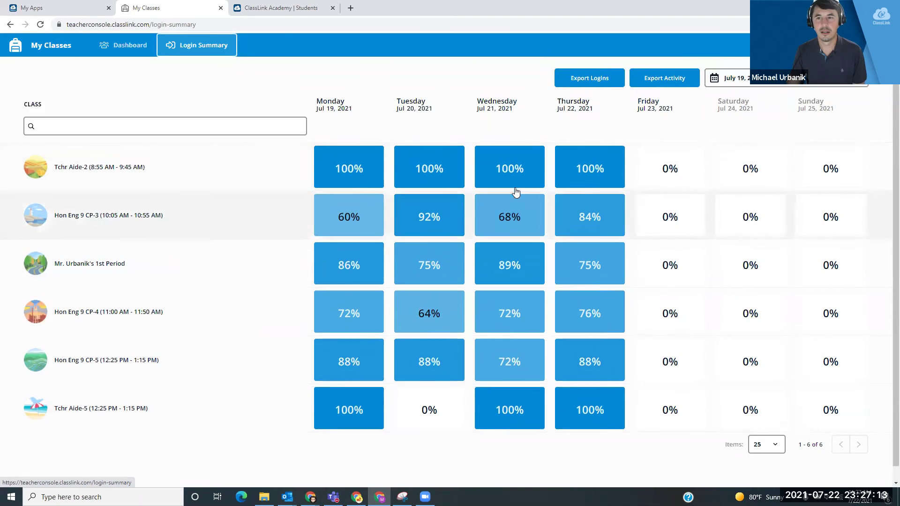
left_click(134, 52)
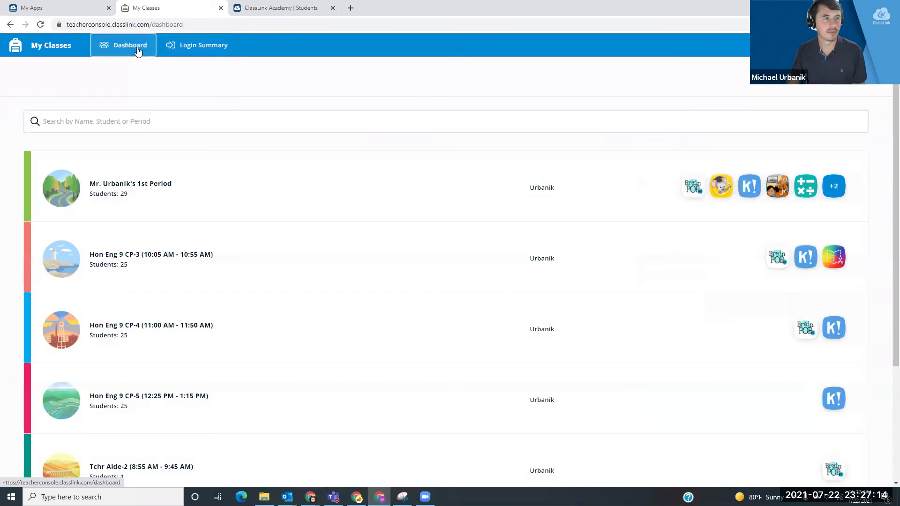
left_click(193, 119)
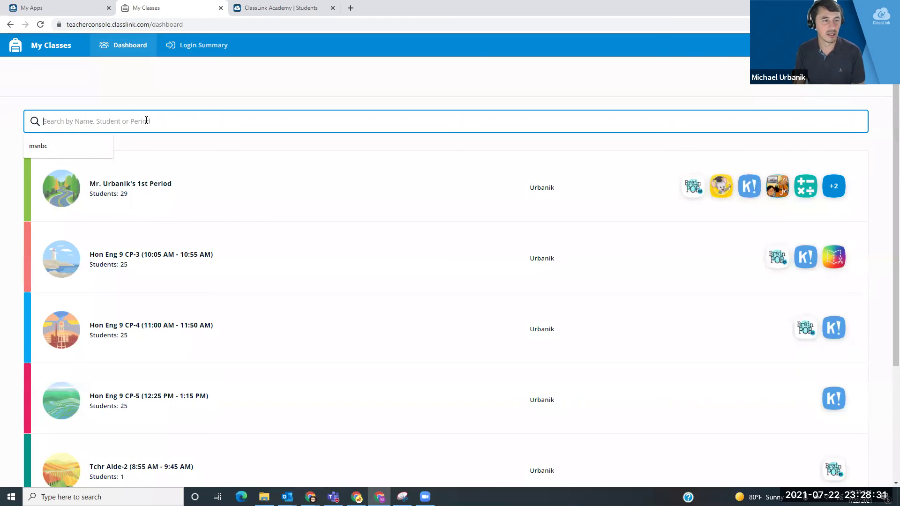
type("Rene")
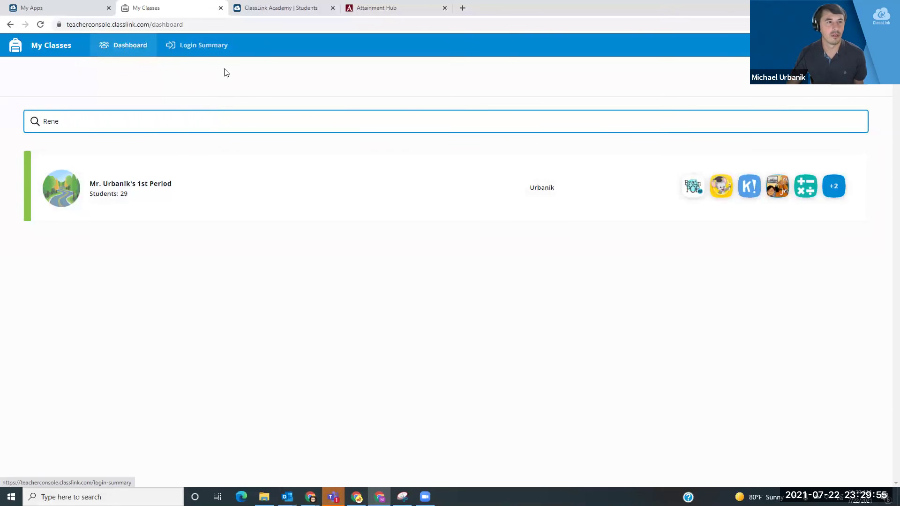
Step: After a quick look at My Apps, clear the student search so every class from 1st Period to Tchr Aide-2 reappears
left_click(75, 8)
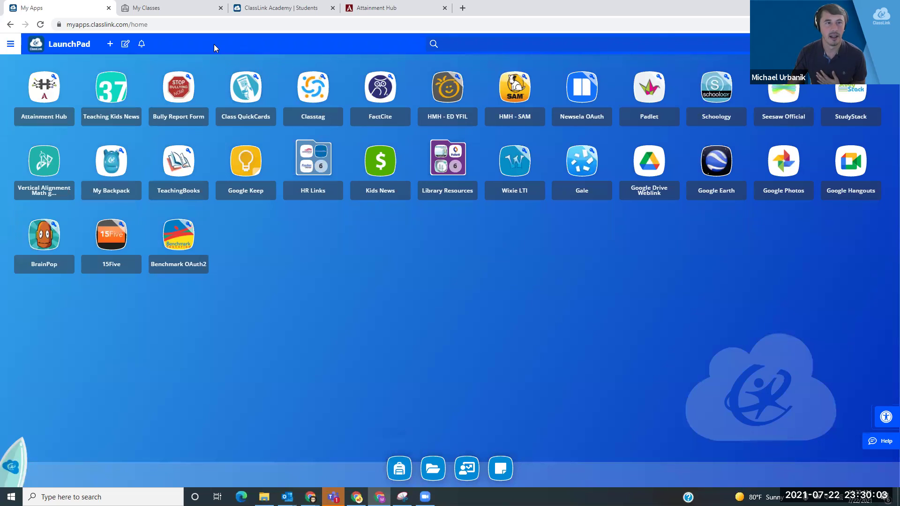
key("ctrl+Tab")
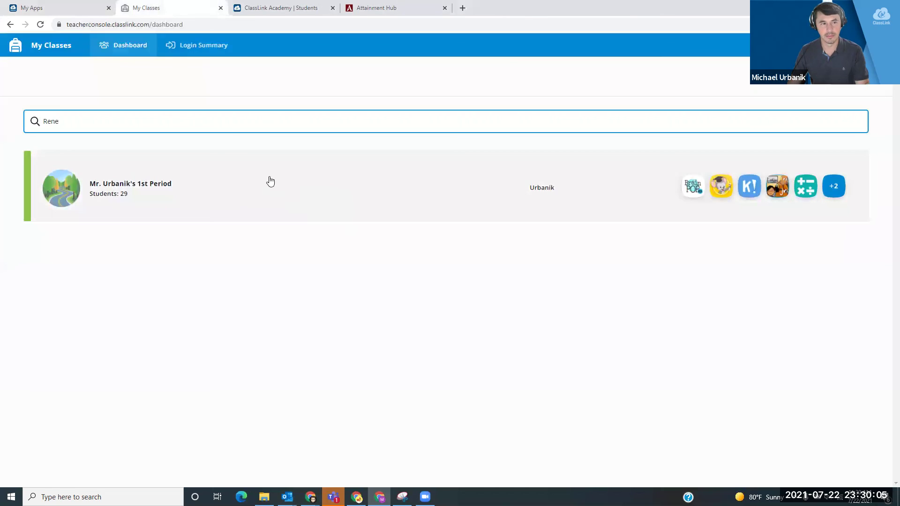
triple_click(137, 122)
key("BackSpace")
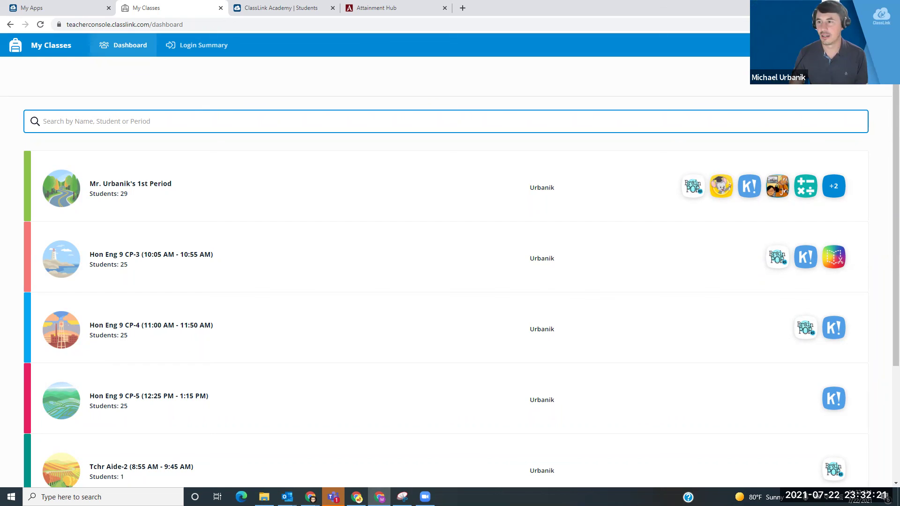
Step: On the My Apps grid, remove the Google Photos tile and confirm Delete
left_click(56, 8)
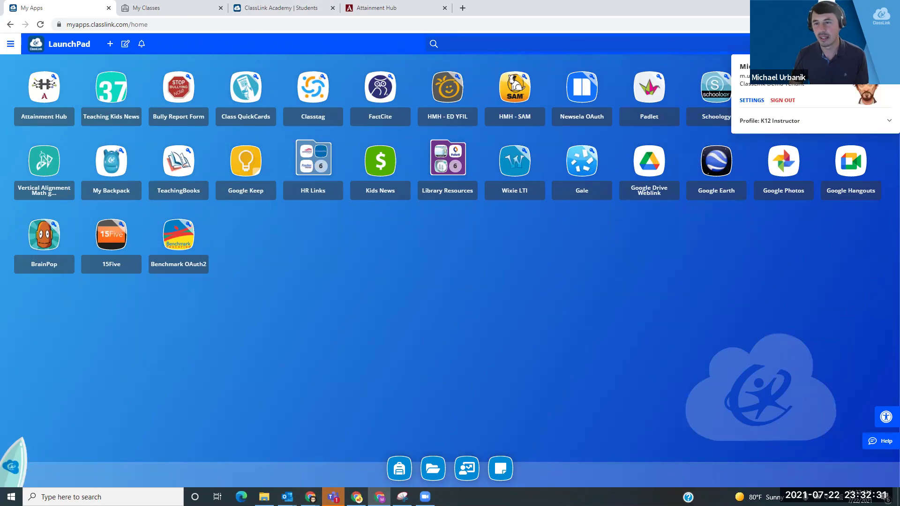
right_click(799, 239)
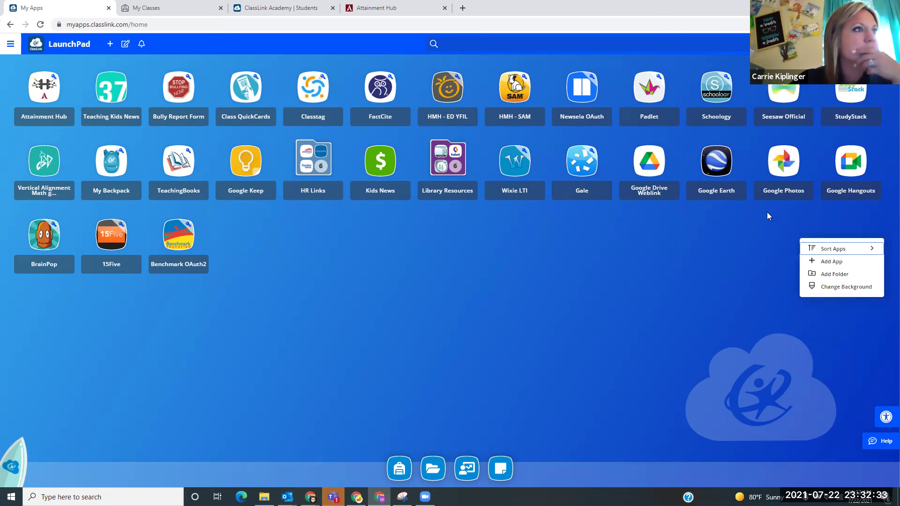
left_click(766, 212)
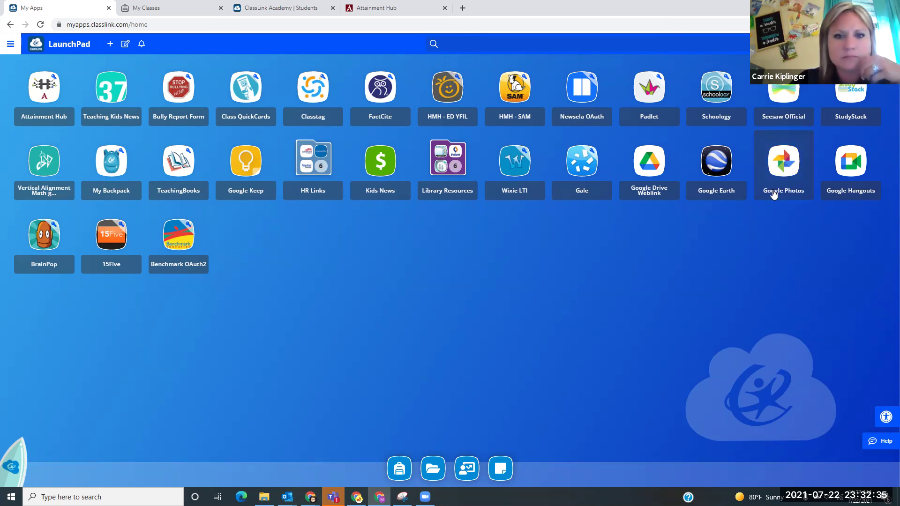
right_click(773, 194)
left_click(806, 277)
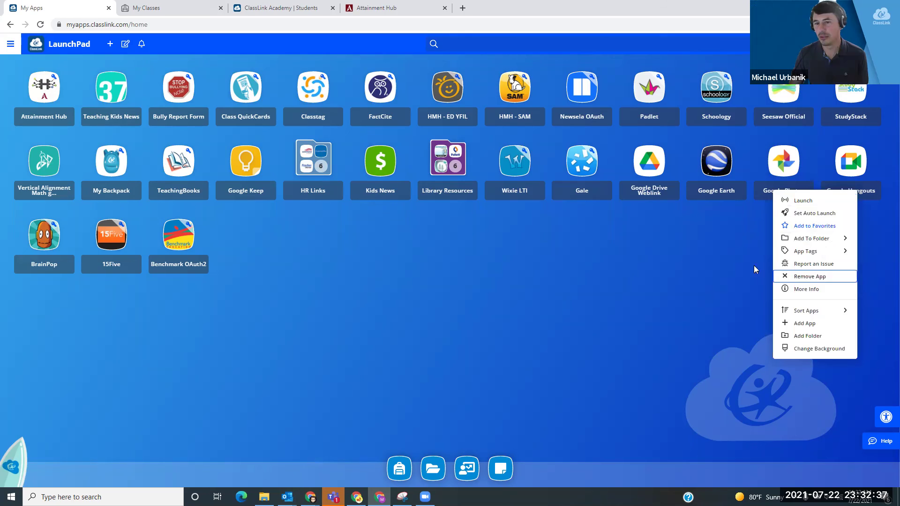
left_click(602, 294)
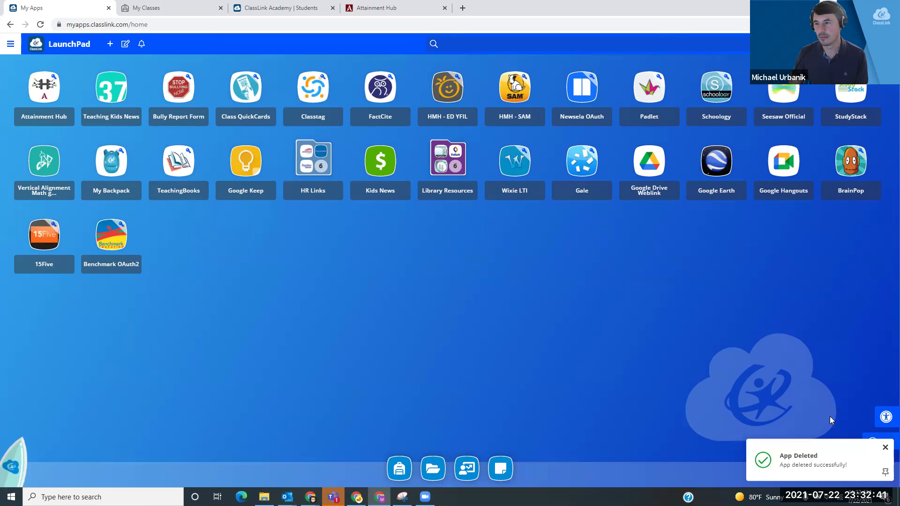
Step: Close the App Deleted notification in the bottom-right corner
left_click(884, 447)
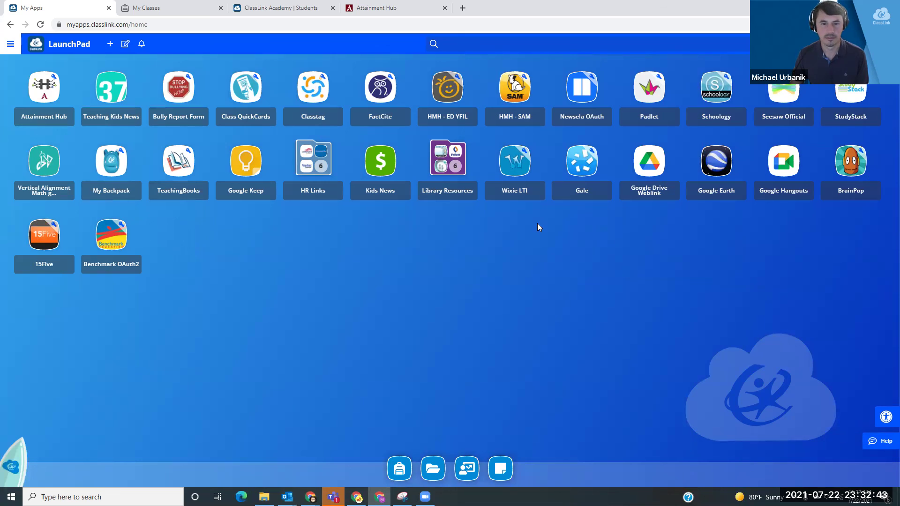